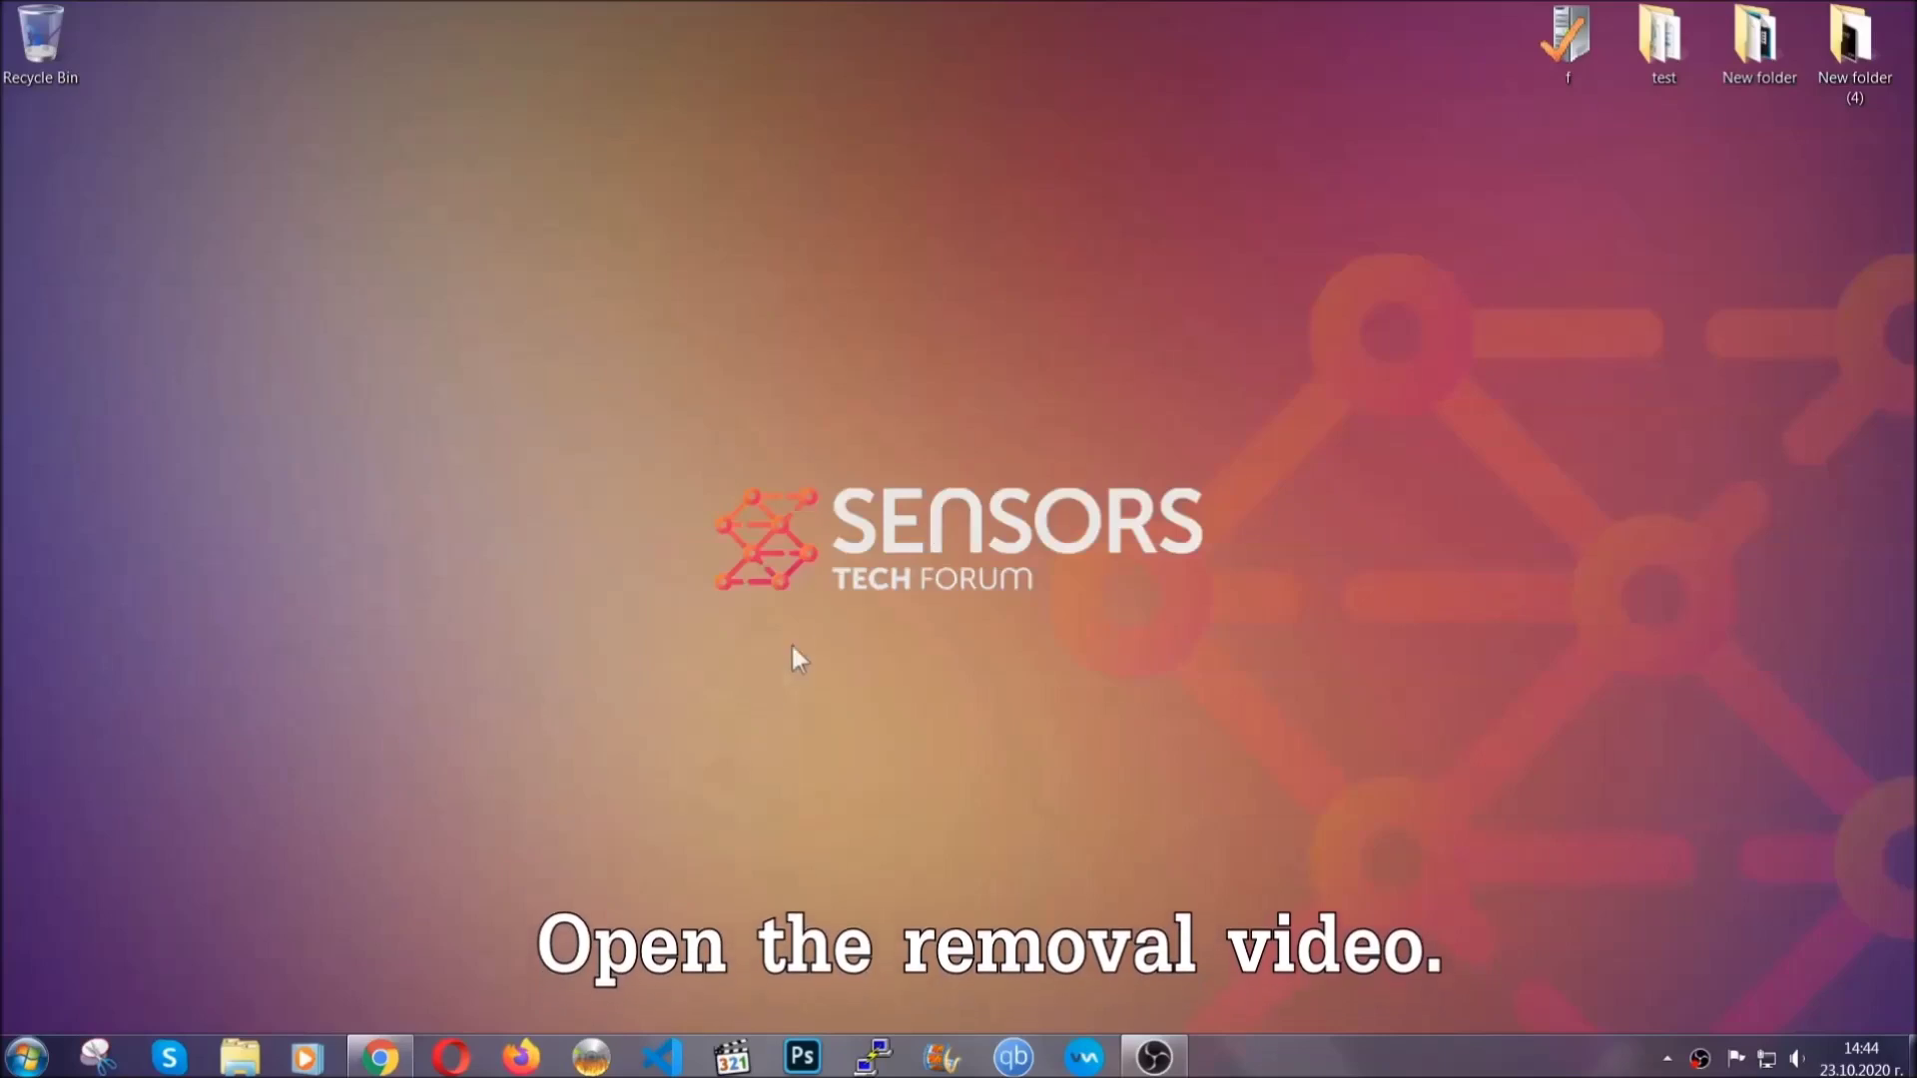
Open the downloaded SpyHunter-Installer.exe from the SensorsTechForum page in Chrome.
left_click(380, 1060)
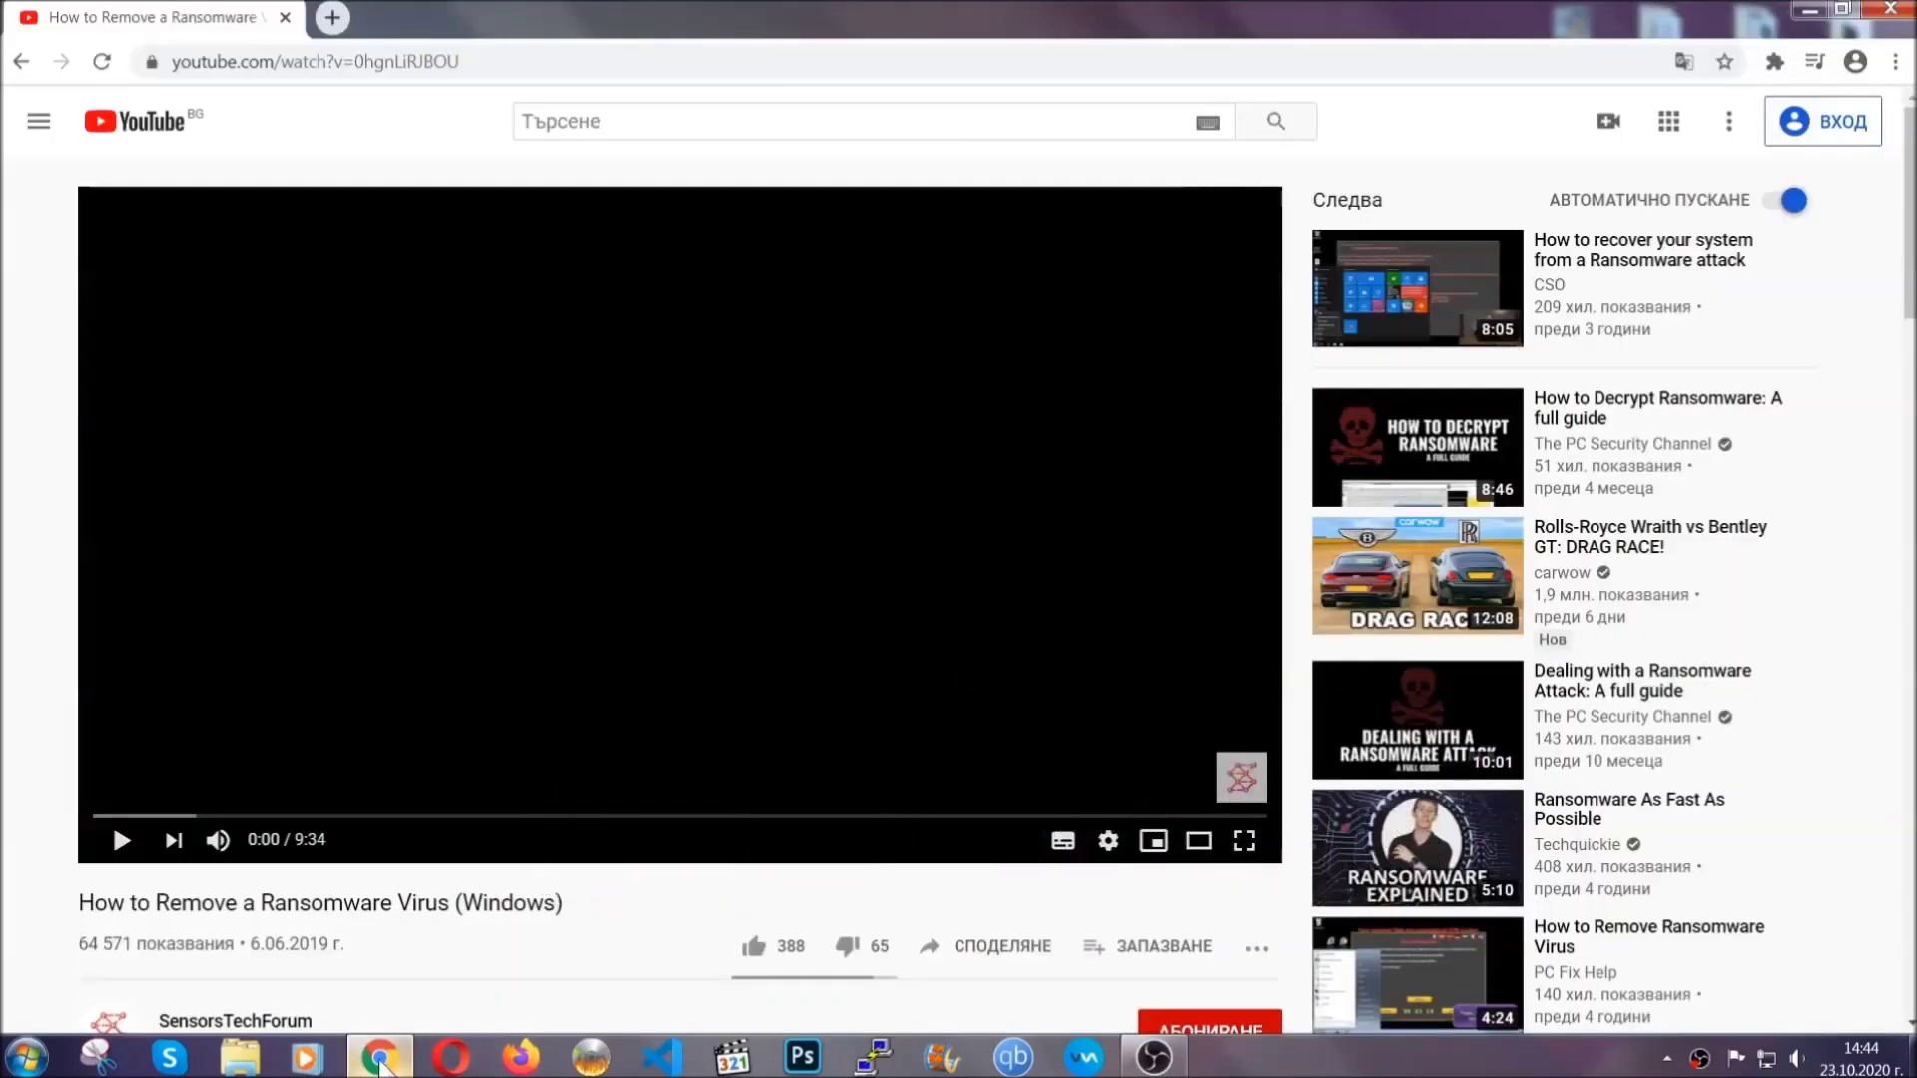
scroll(351, 813, "down", 3)
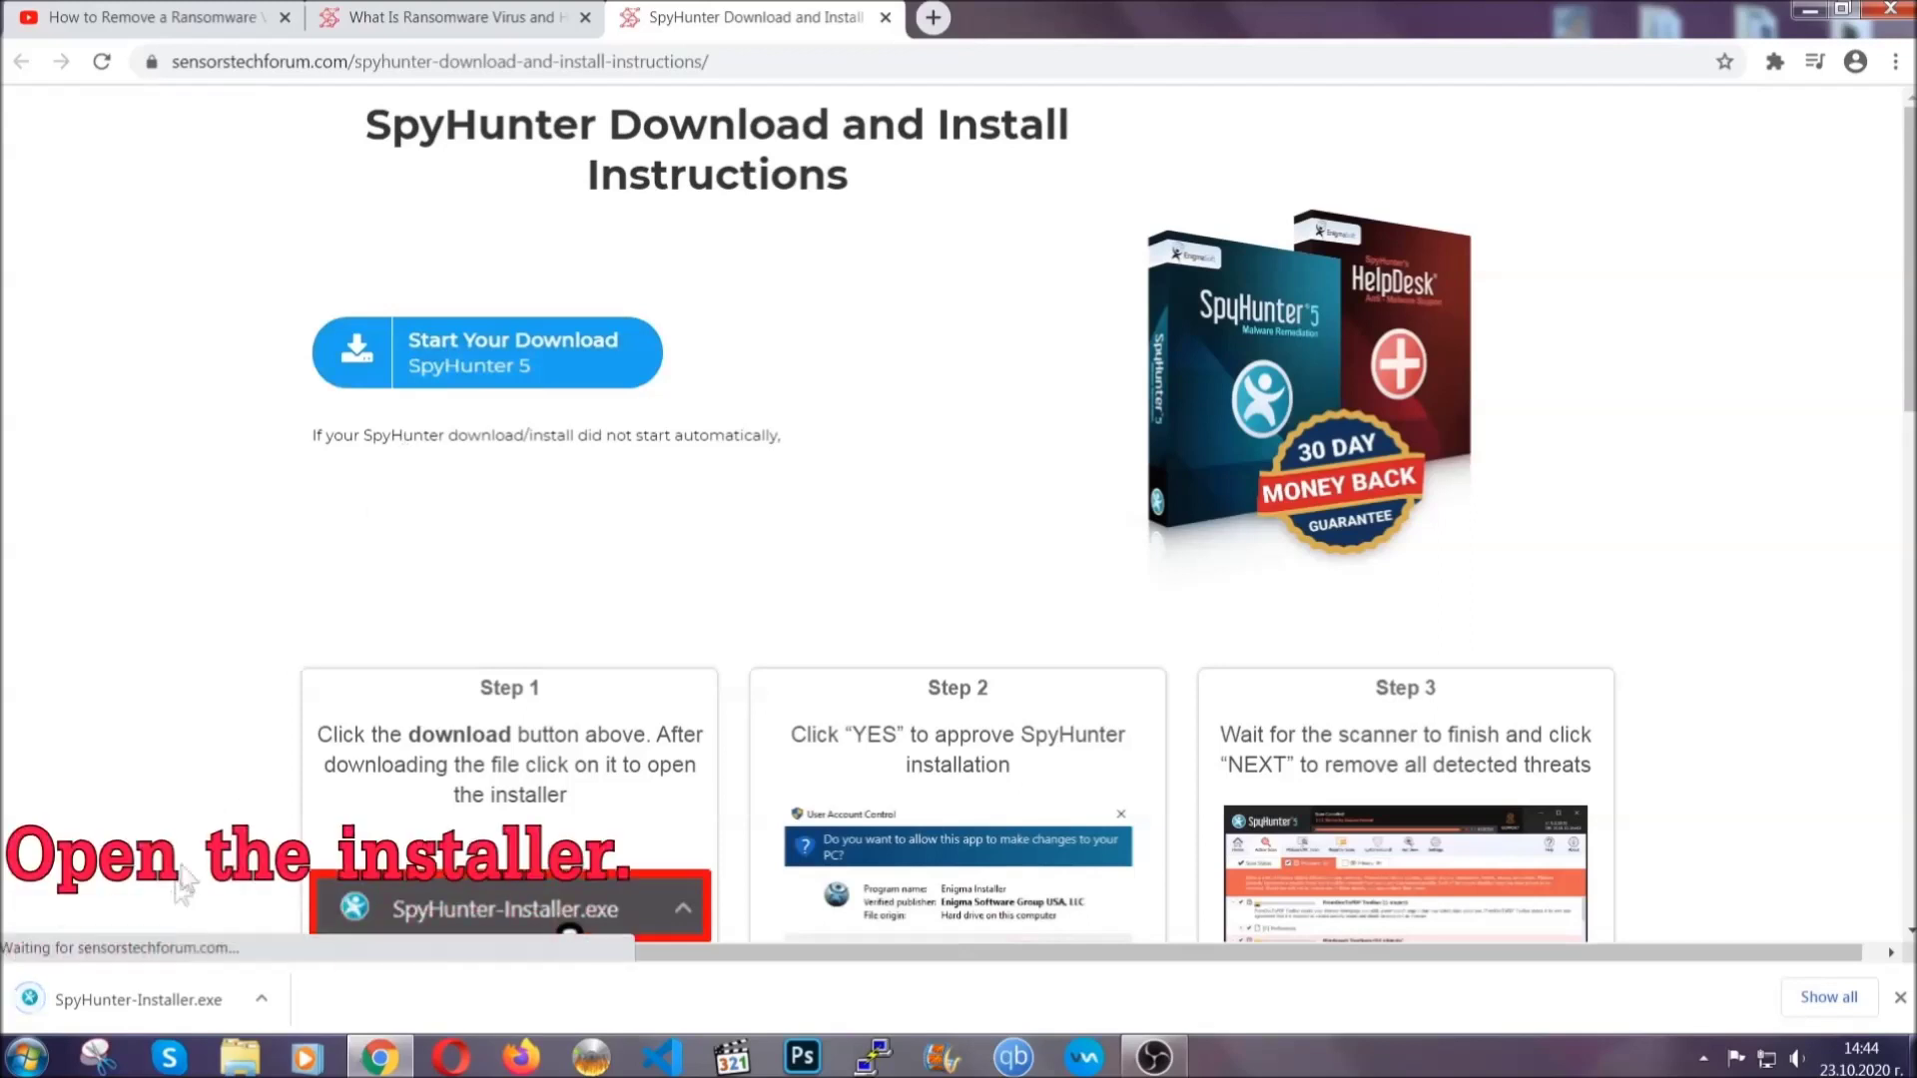
left_click(136, 996)
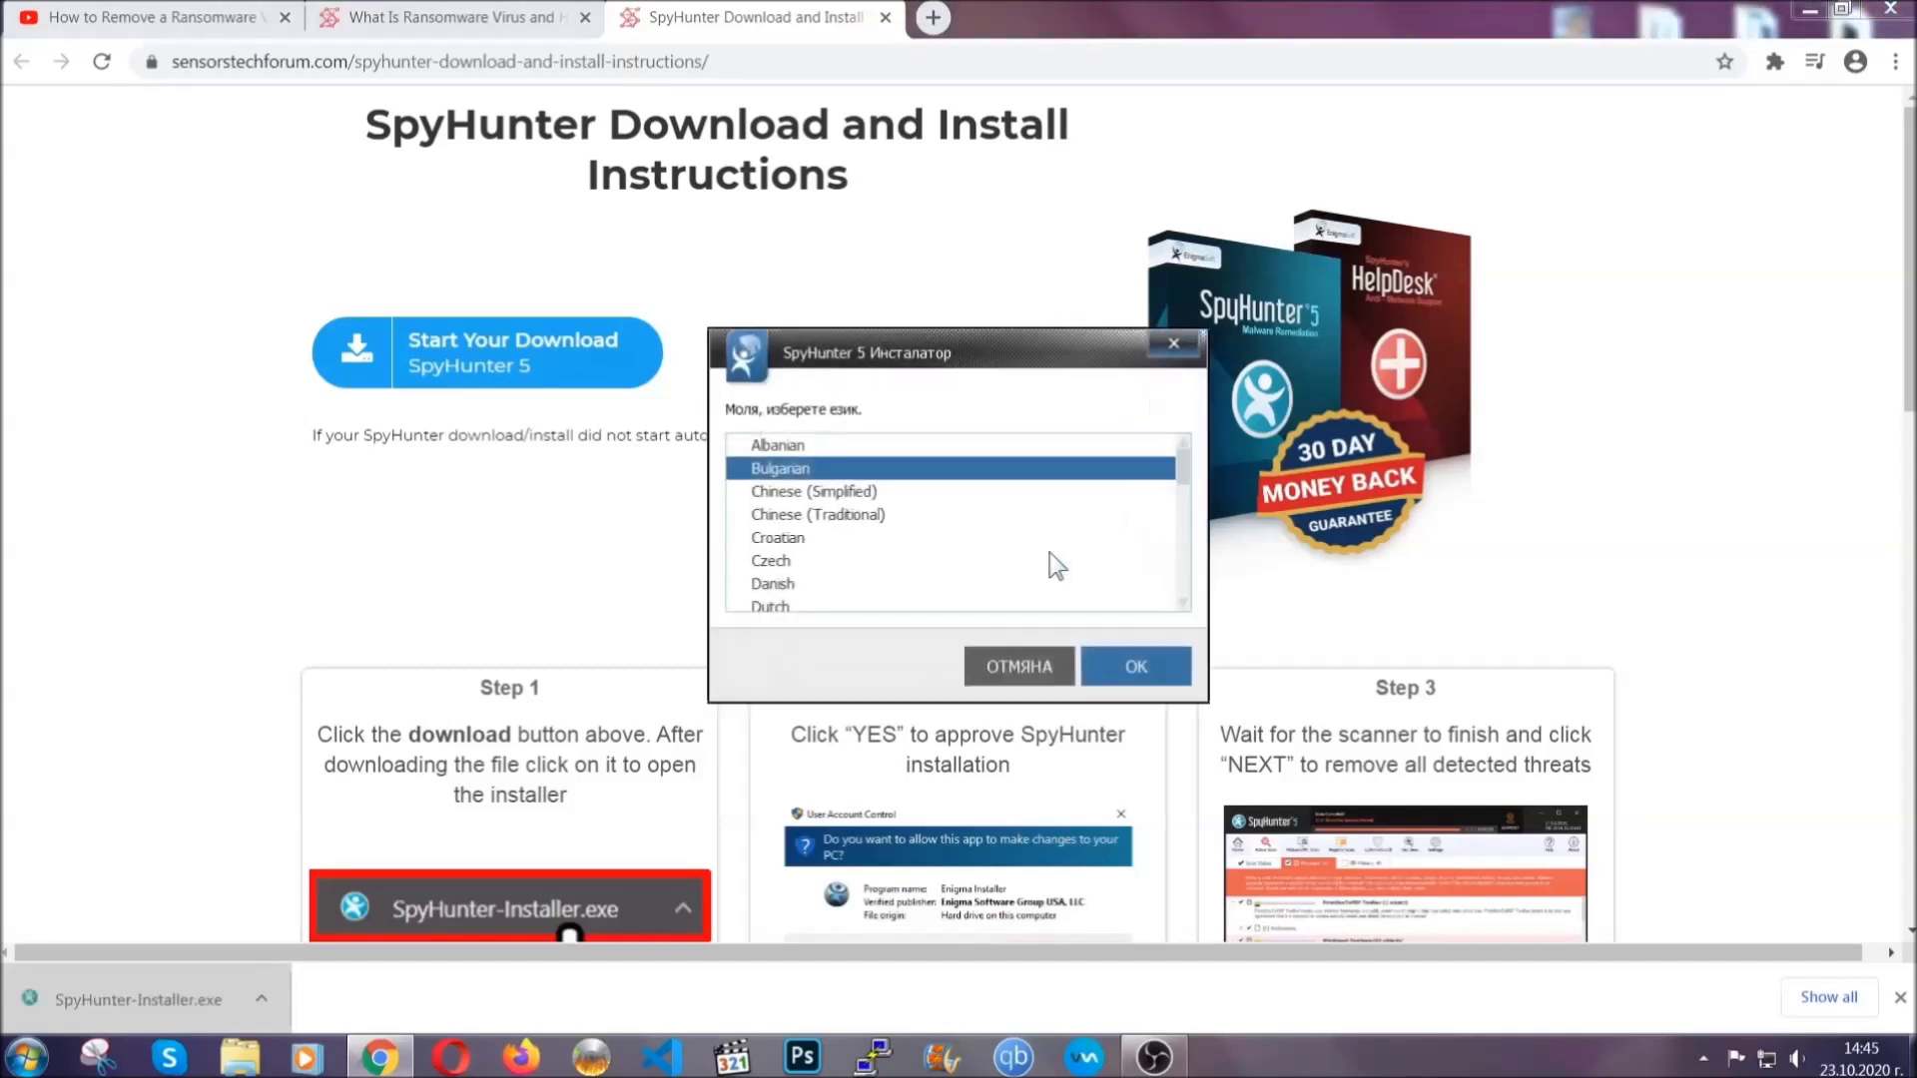
Install SpyHunter 5 in English, accepting the EULA and Privacy Policy, and finish setup.
scroll(1001, 552, "down", 4)
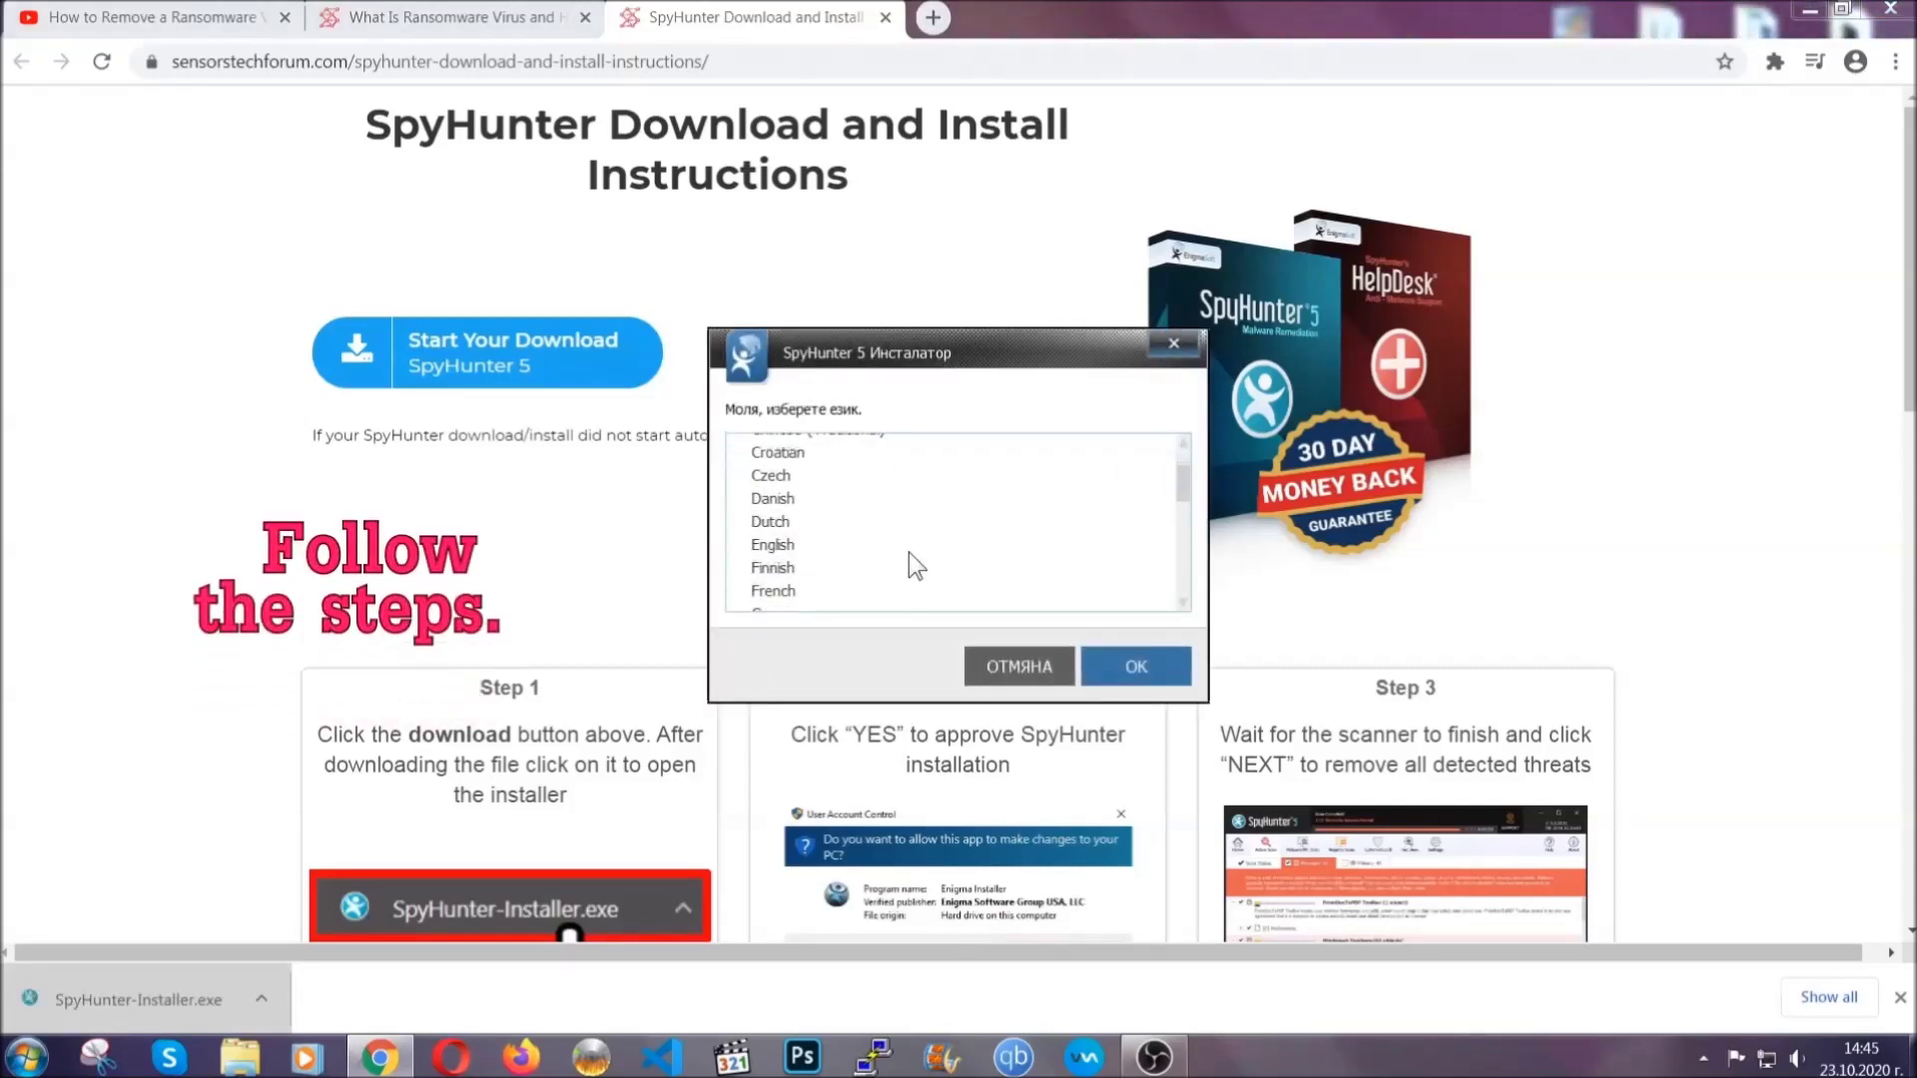
left_click(903, 545)
left_click(1123, 664)
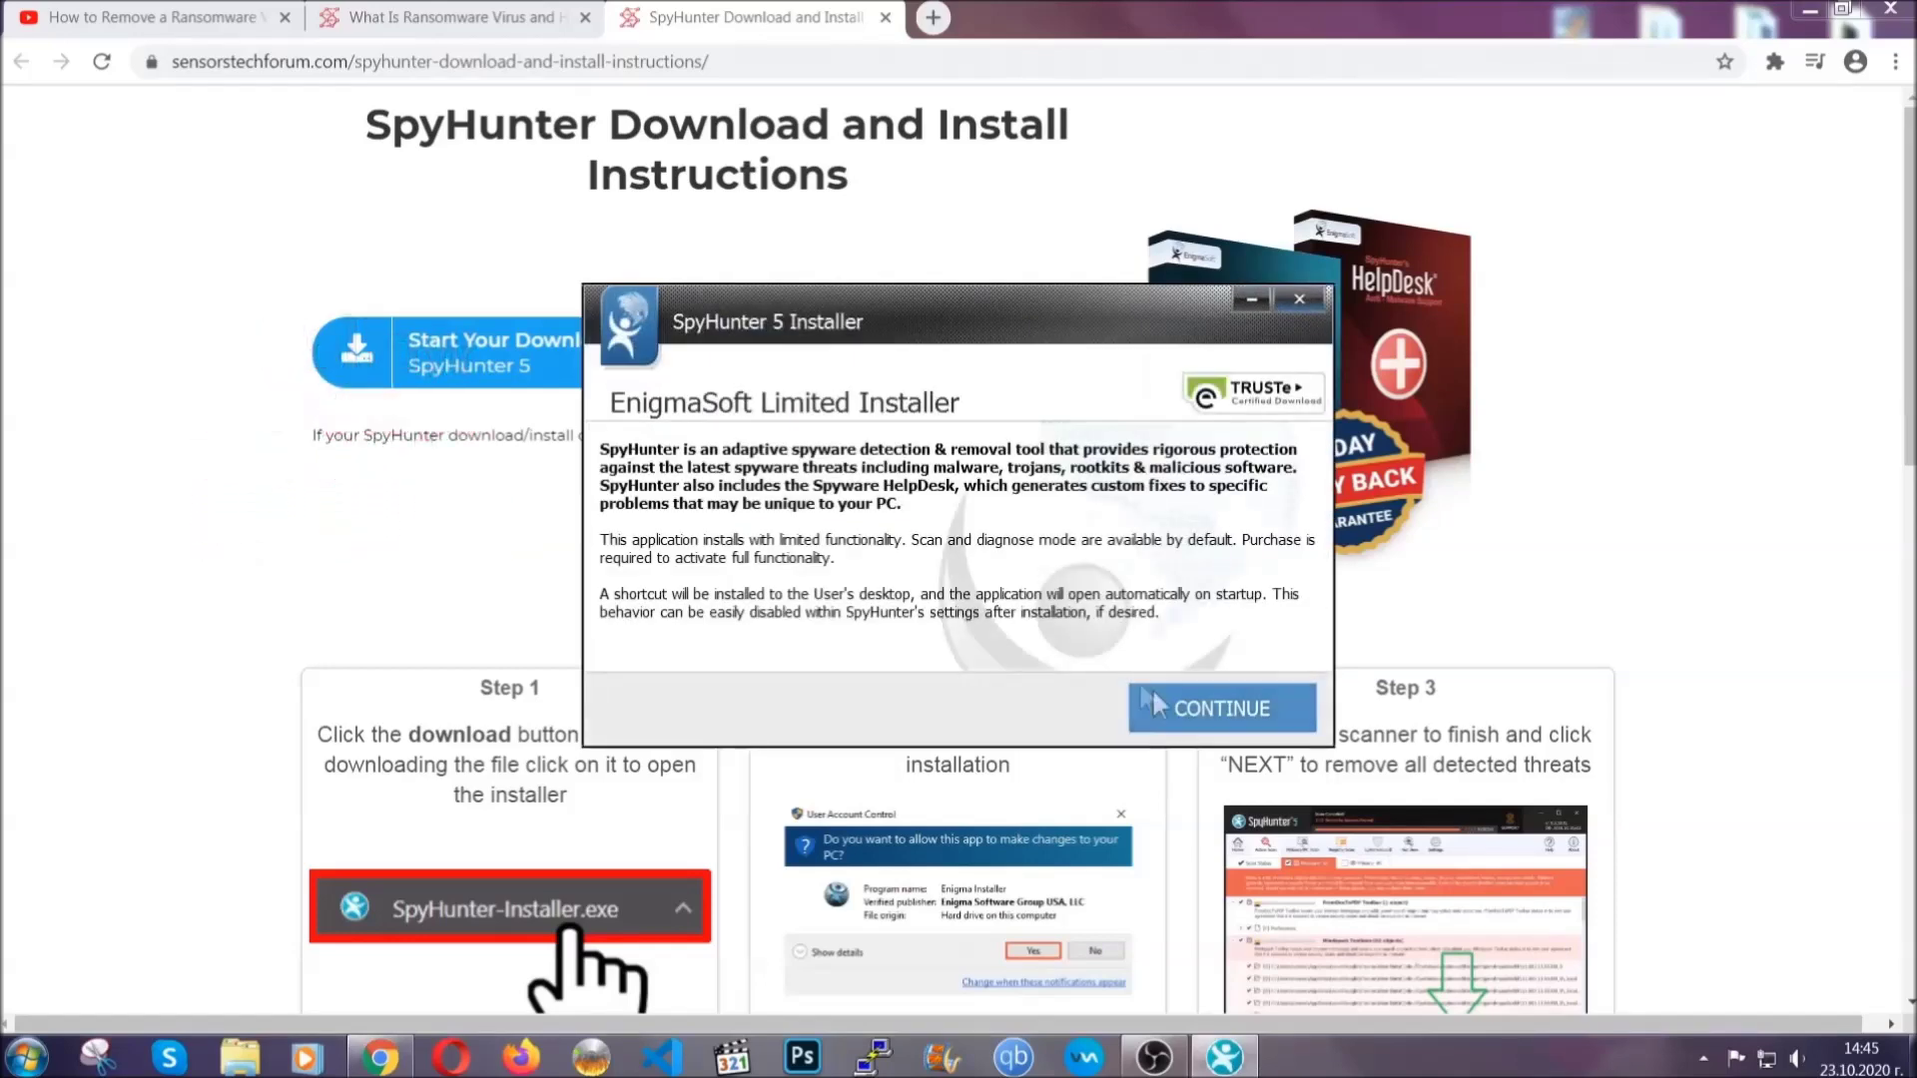
left_click(1150, 699)
left_click(1101, 647)
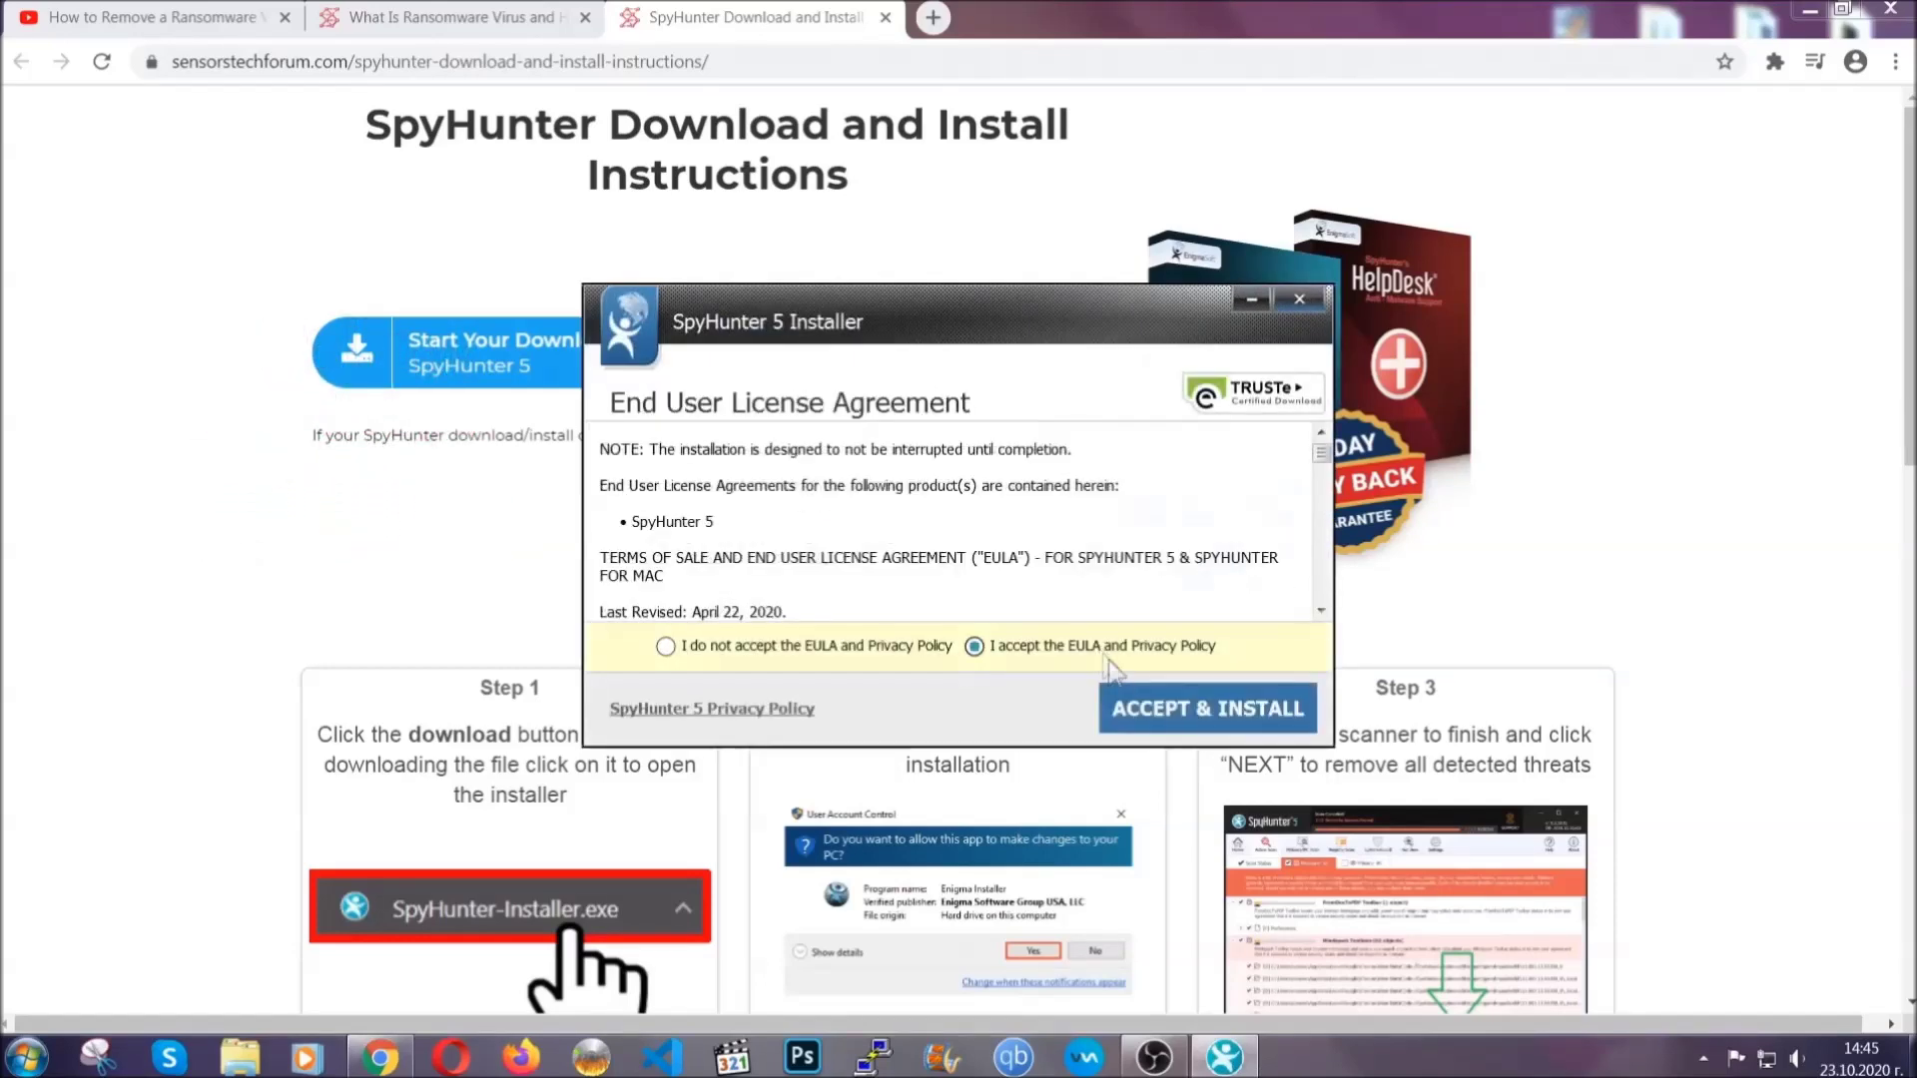
left_click(1144, 707)
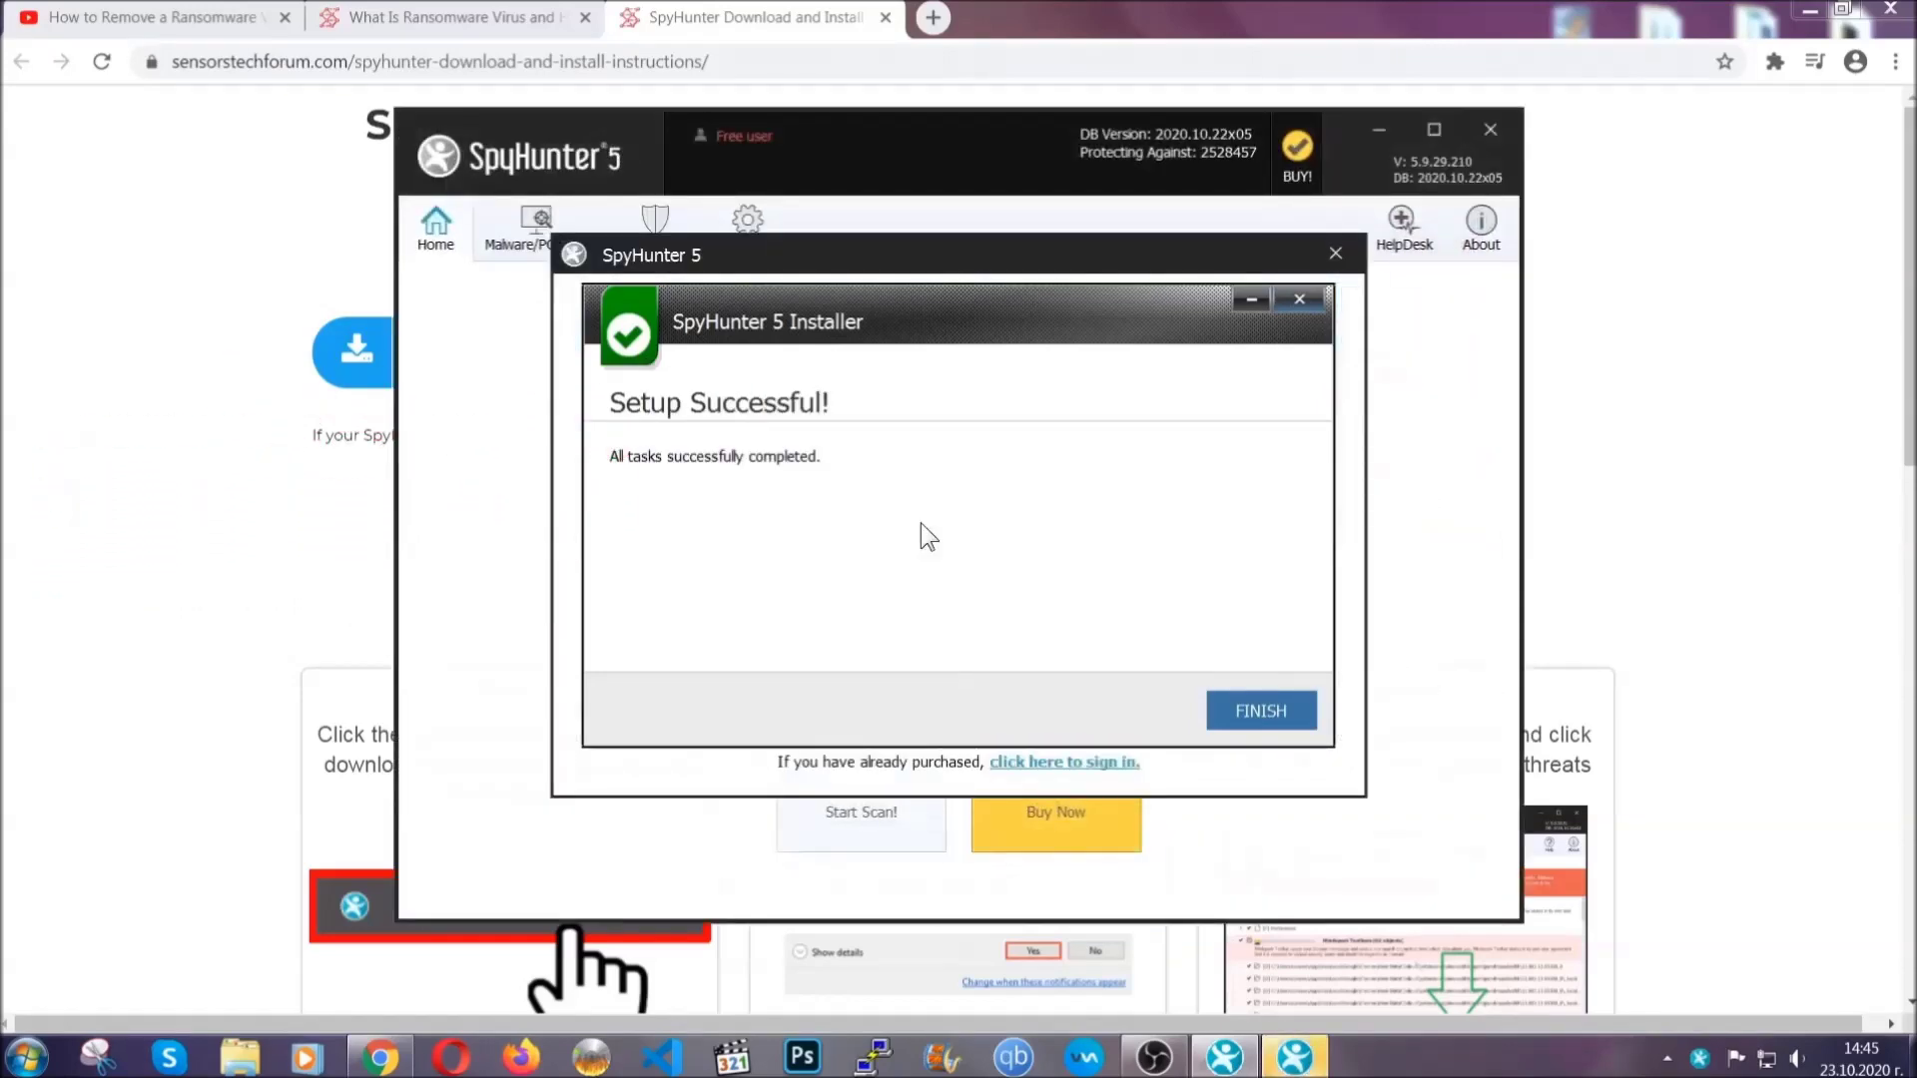
left_click(1226, 713)
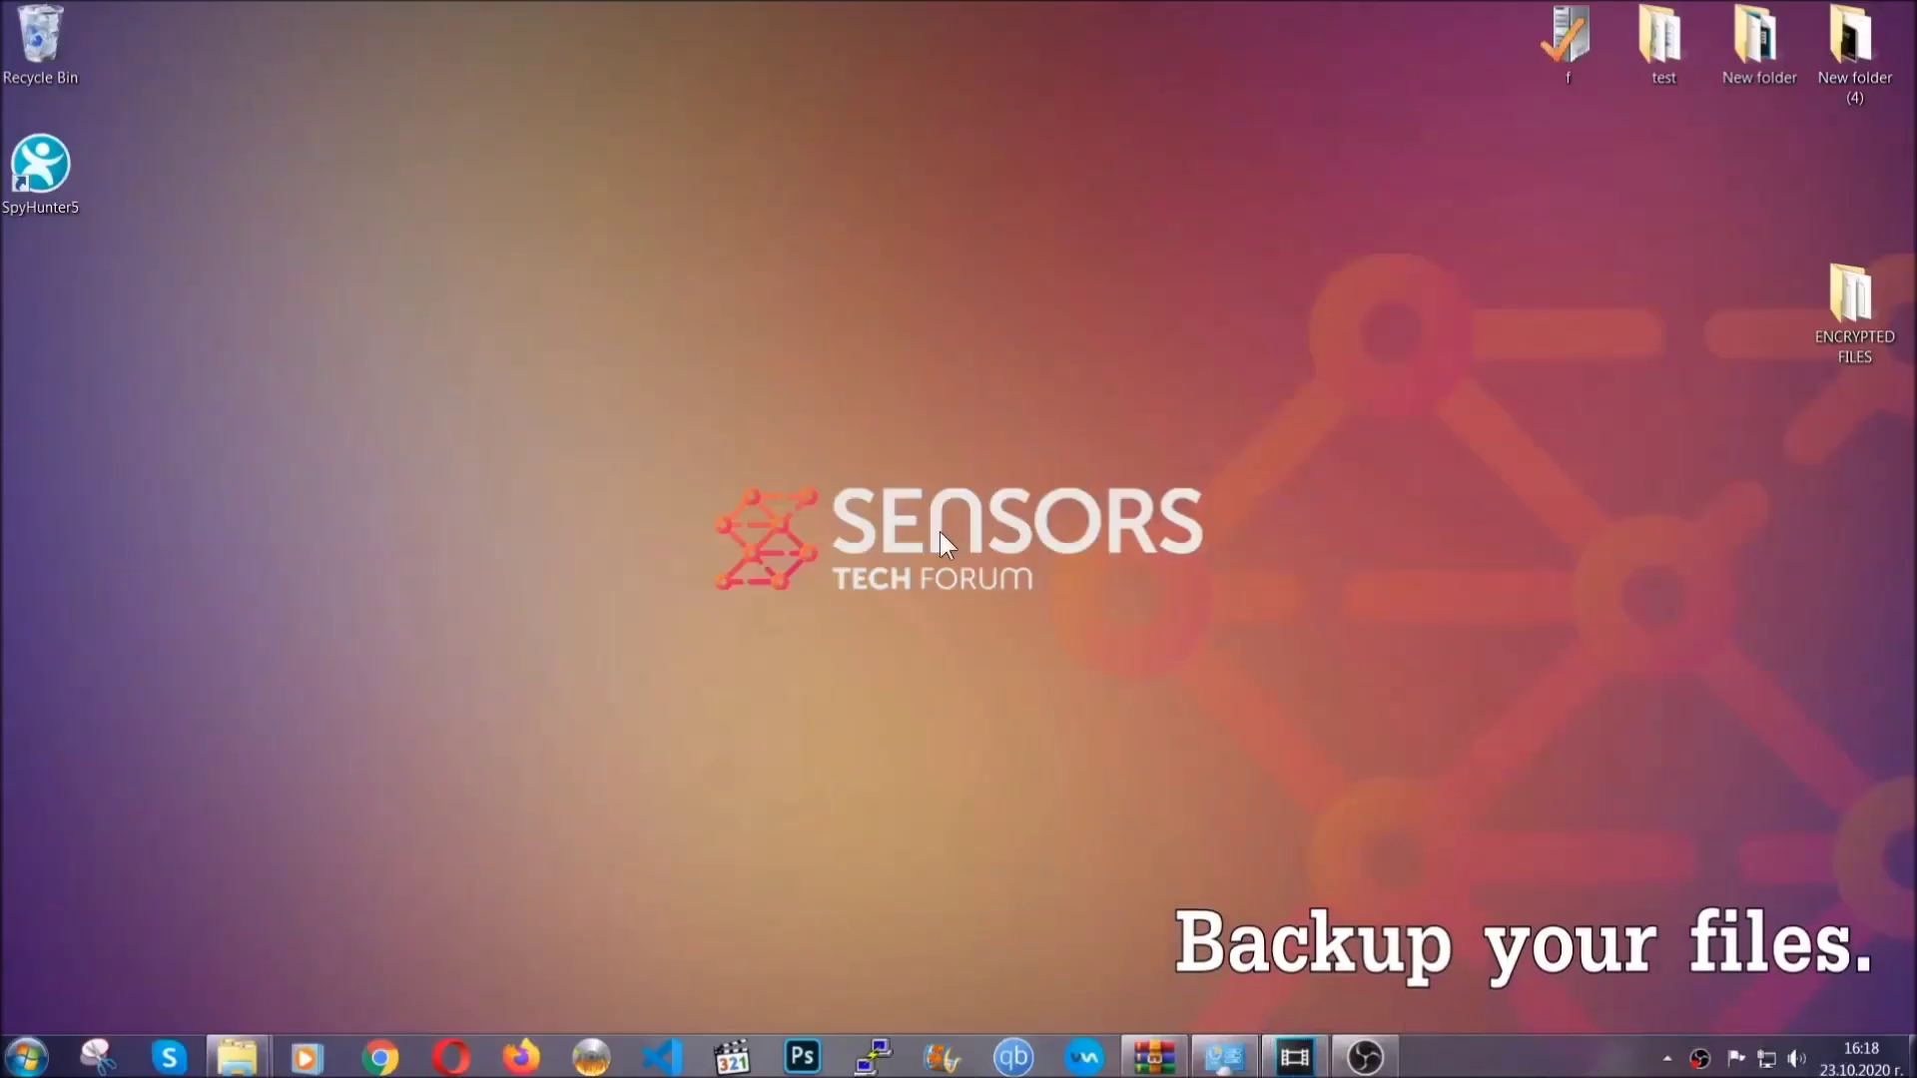
Copy the six .efji files from the ENCRYPTED FILES folder.
double_click(1840, 308)
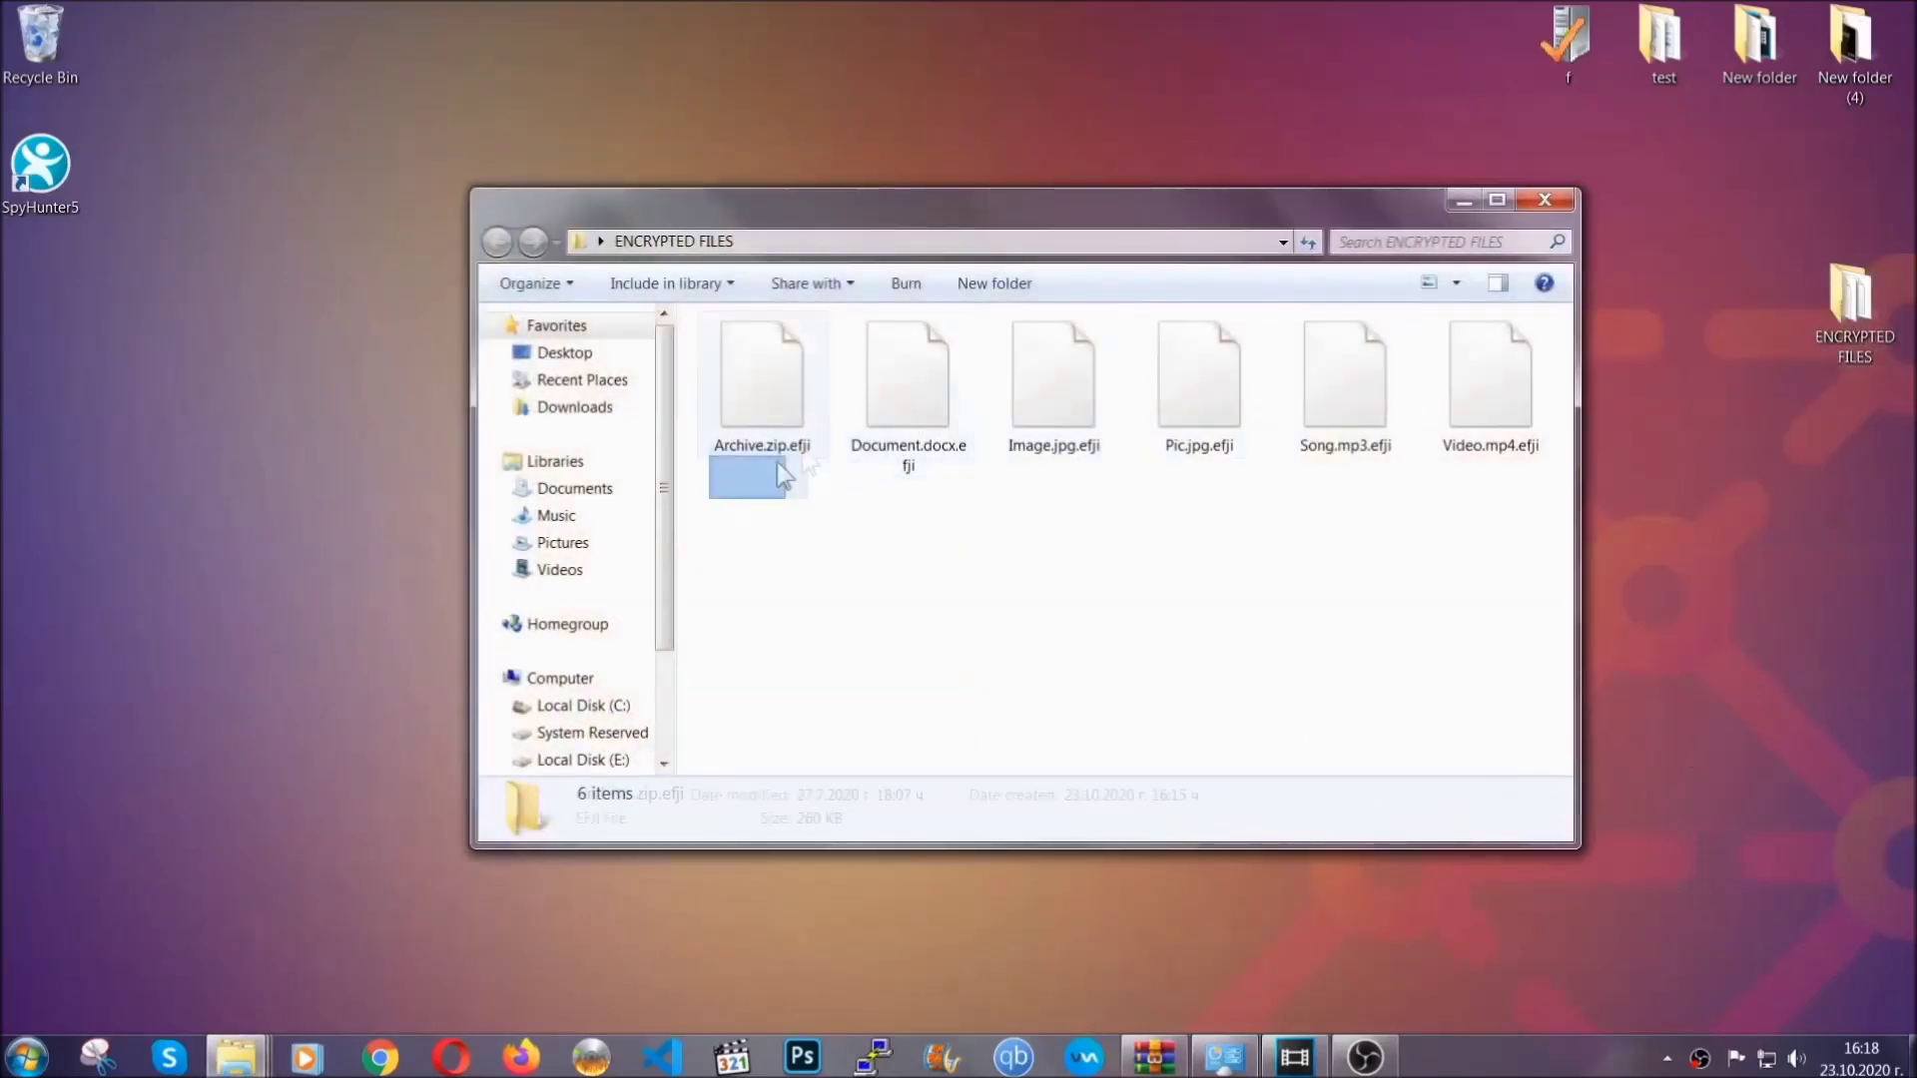
left_click_drag(784, 477, 1500, 356)
right_click(1500, 355)
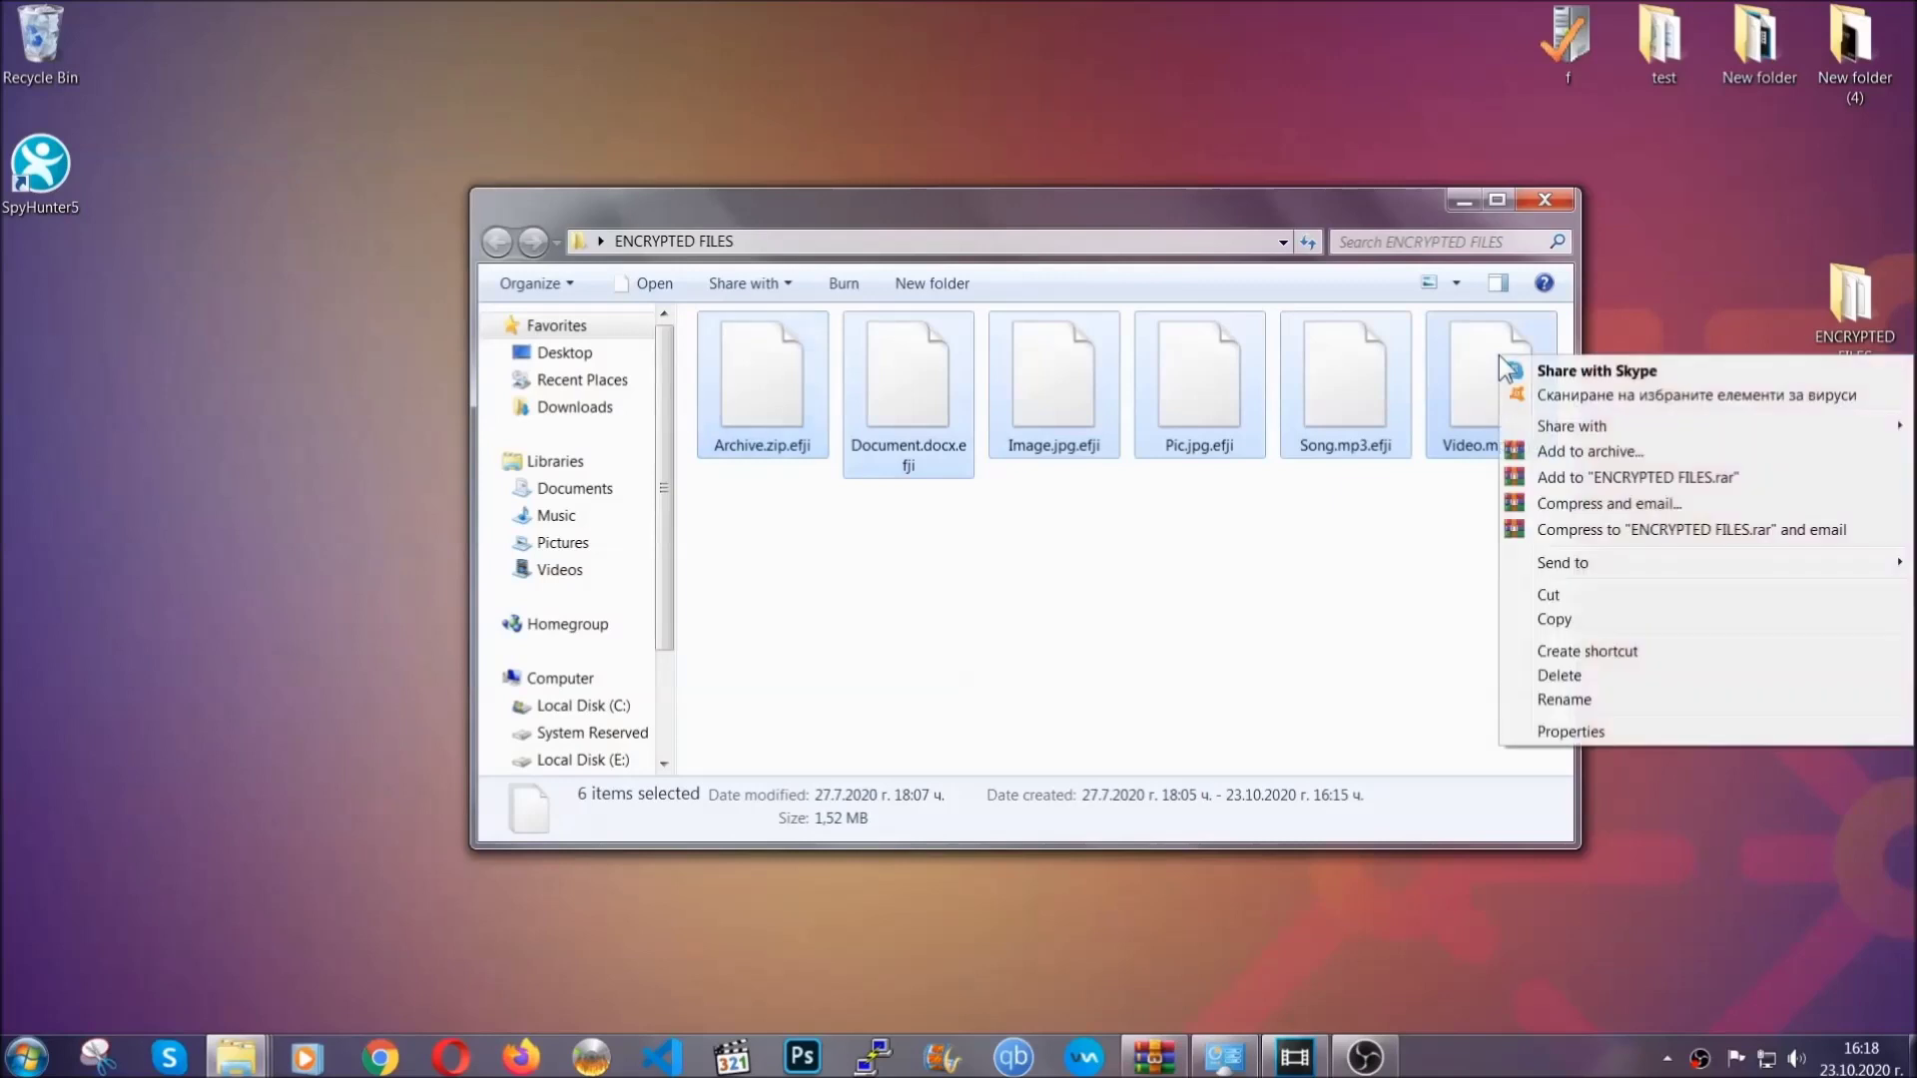
left_click(1552, 621)
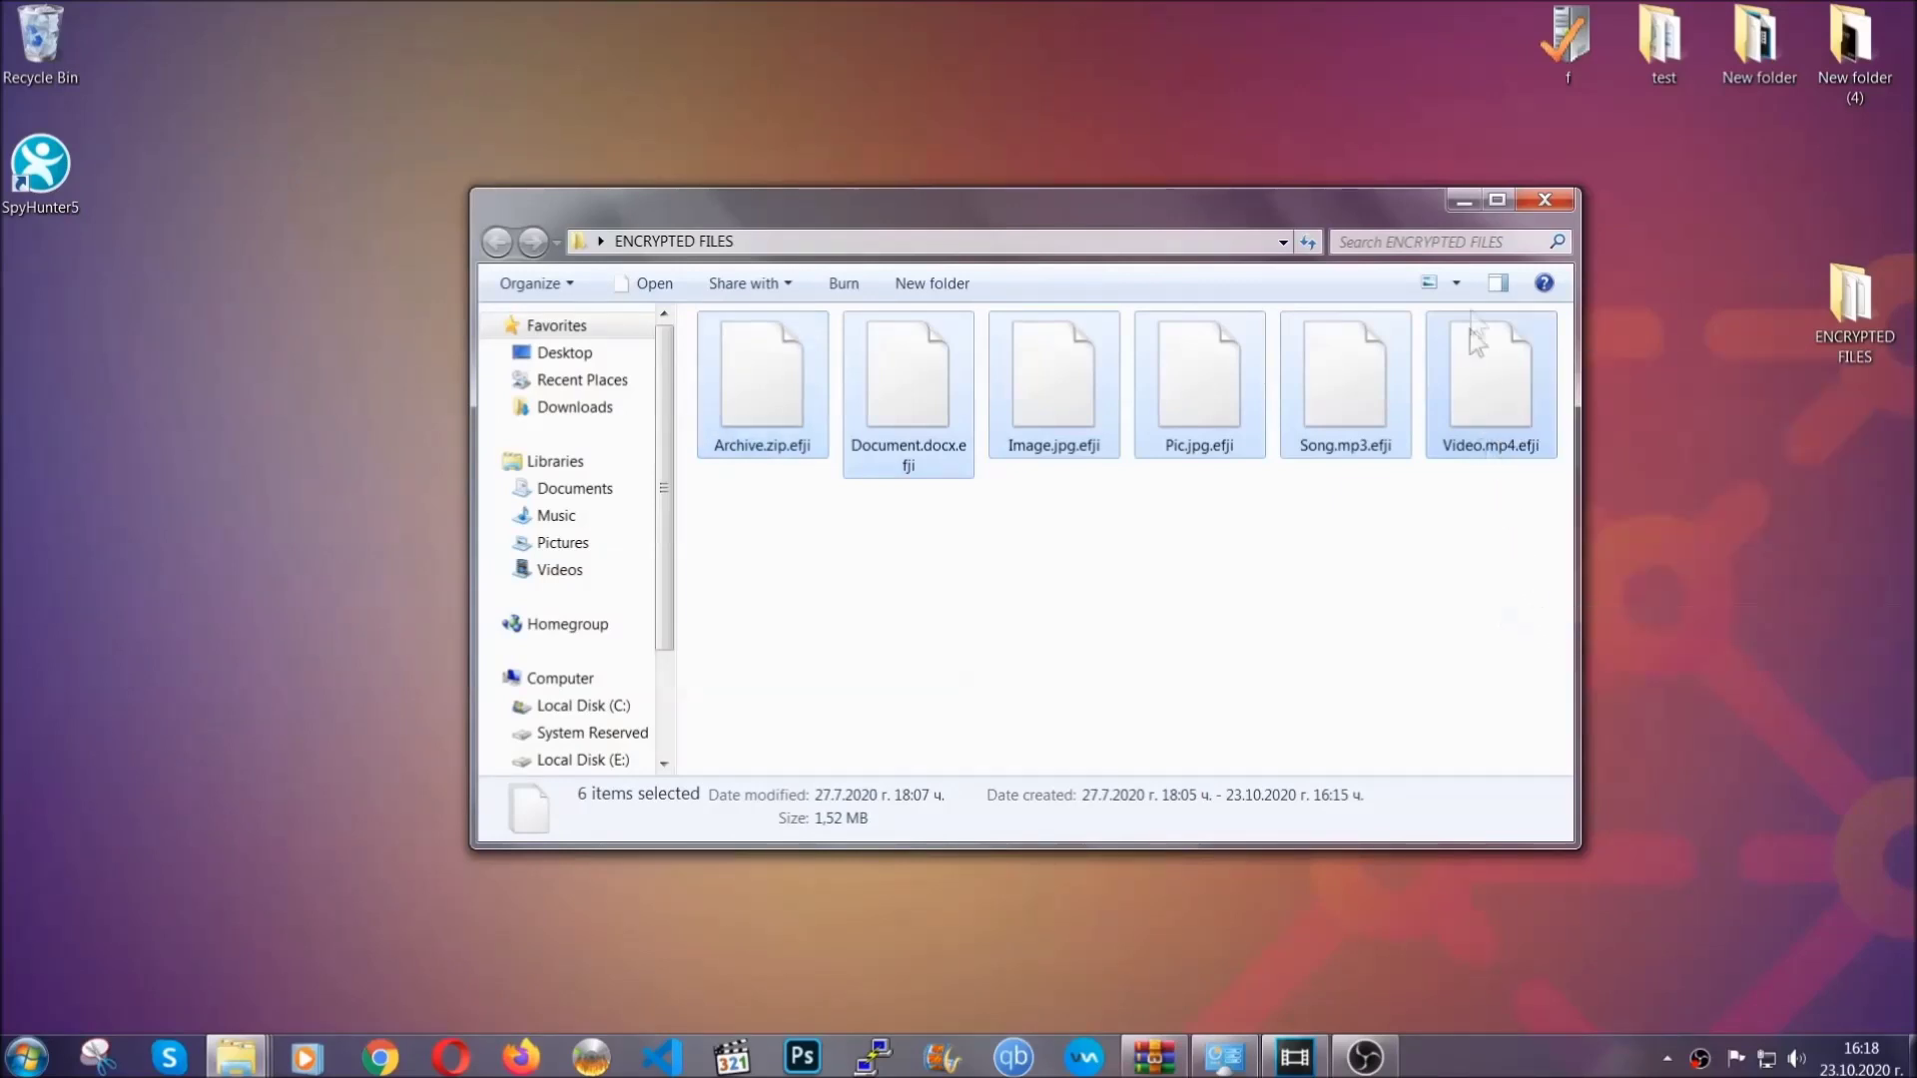
left_click(1464, 201)
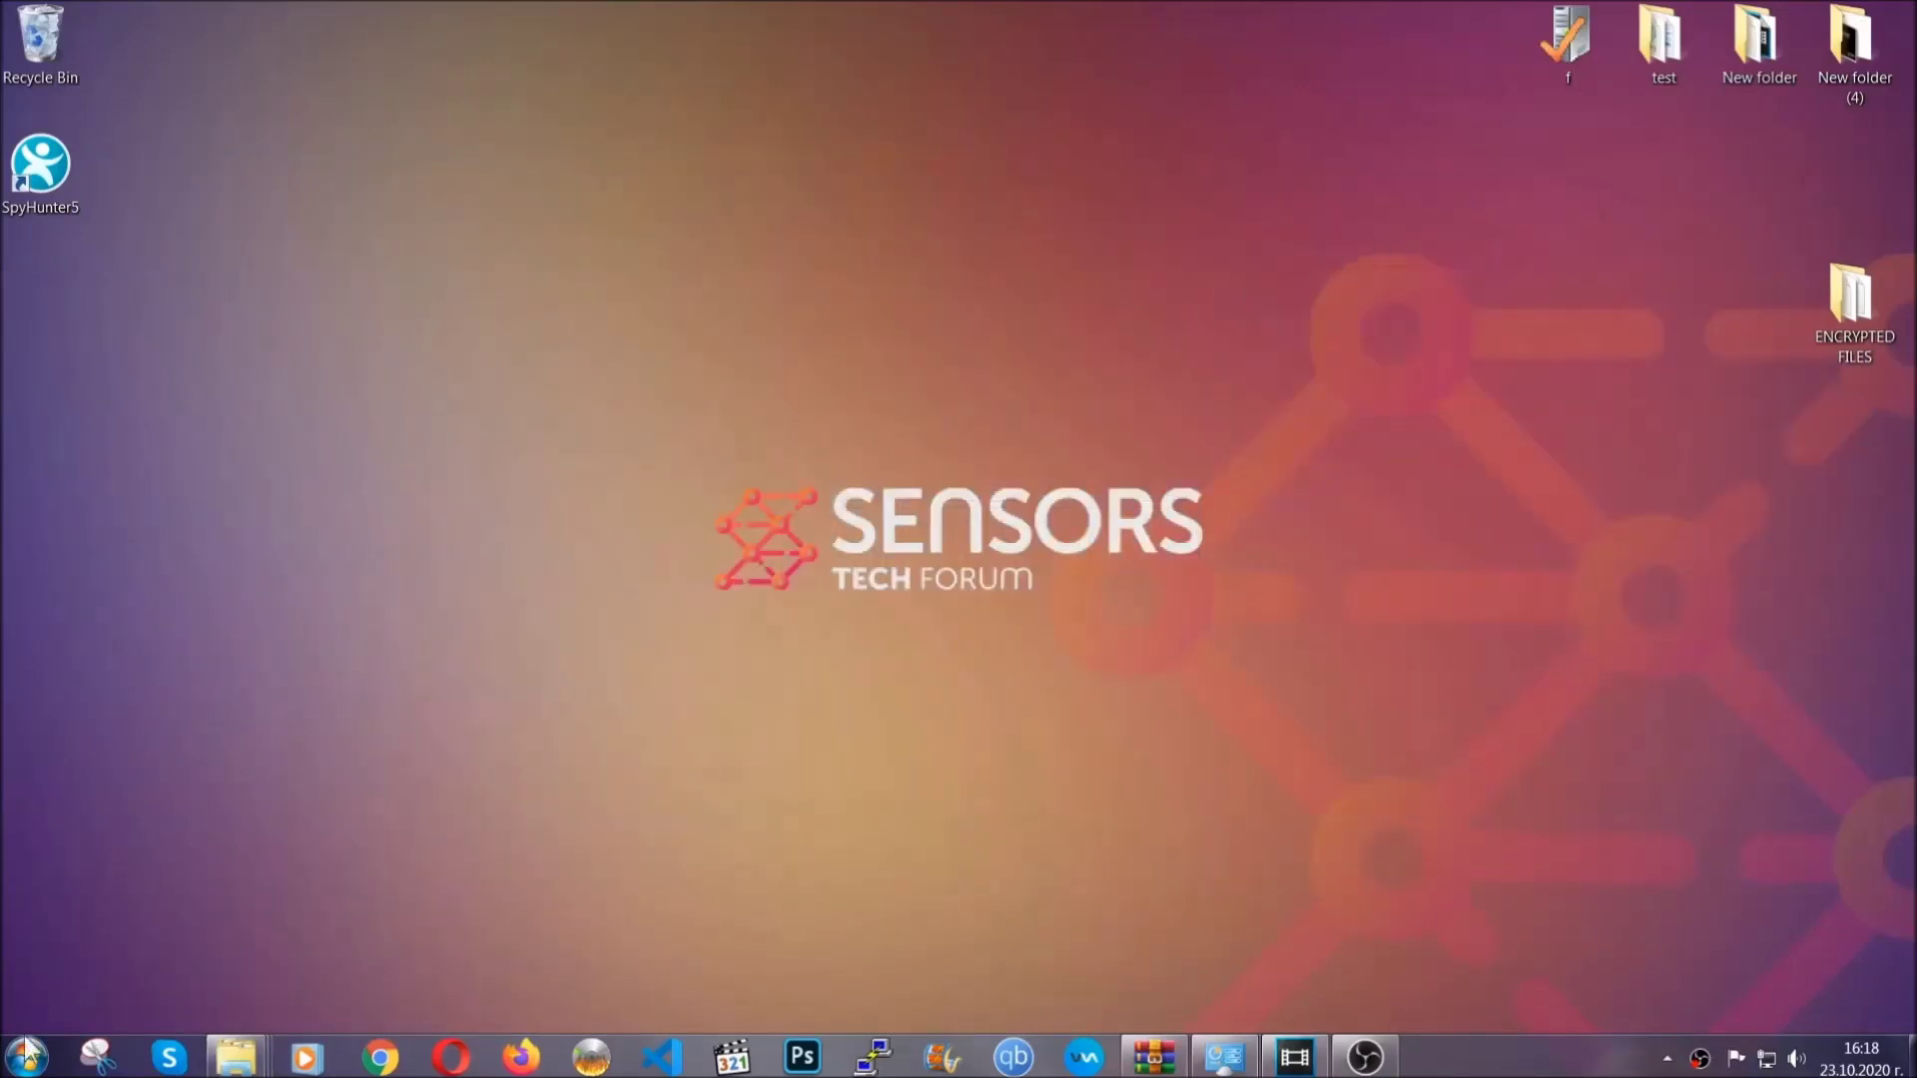
Paste the six files onto FLASH DRIVE (H:) and close the drive window.
left_click(26, 1055)
left_click(365, 749)
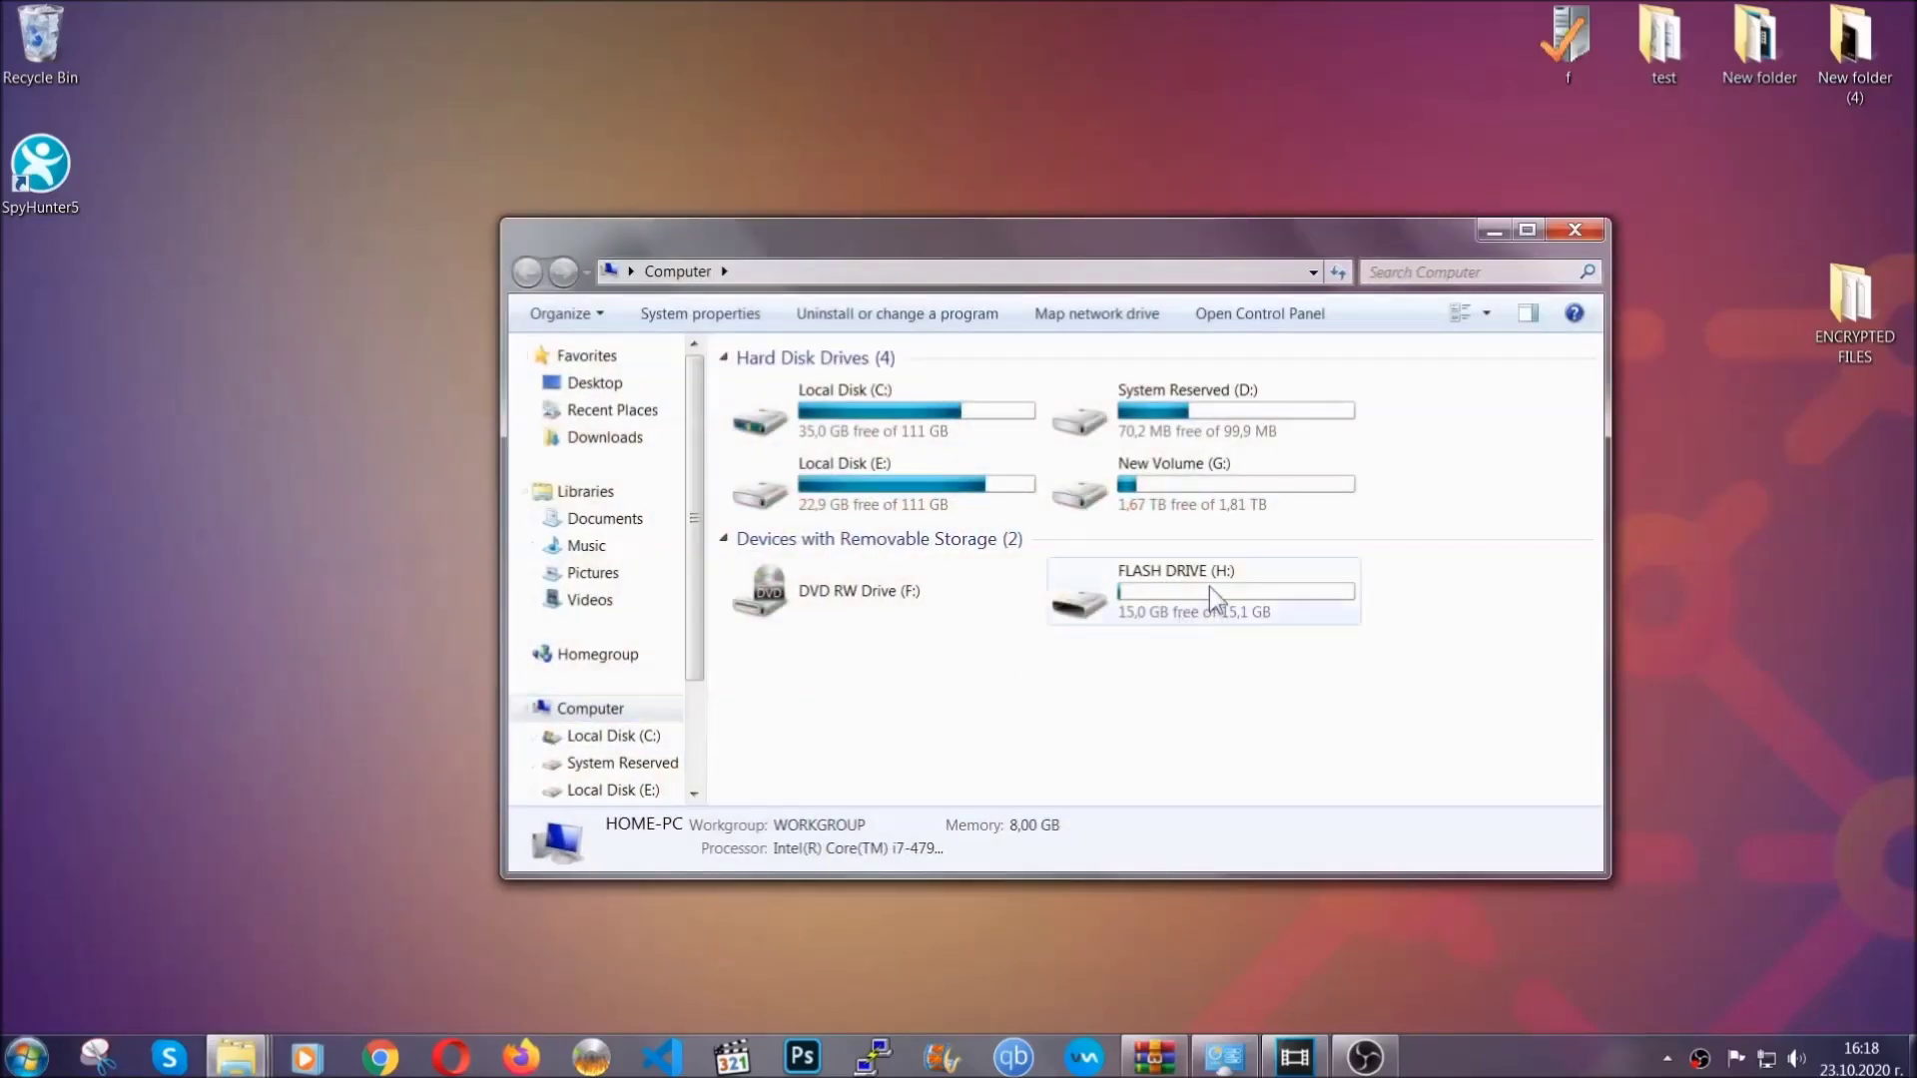
double_click(1207, 585)
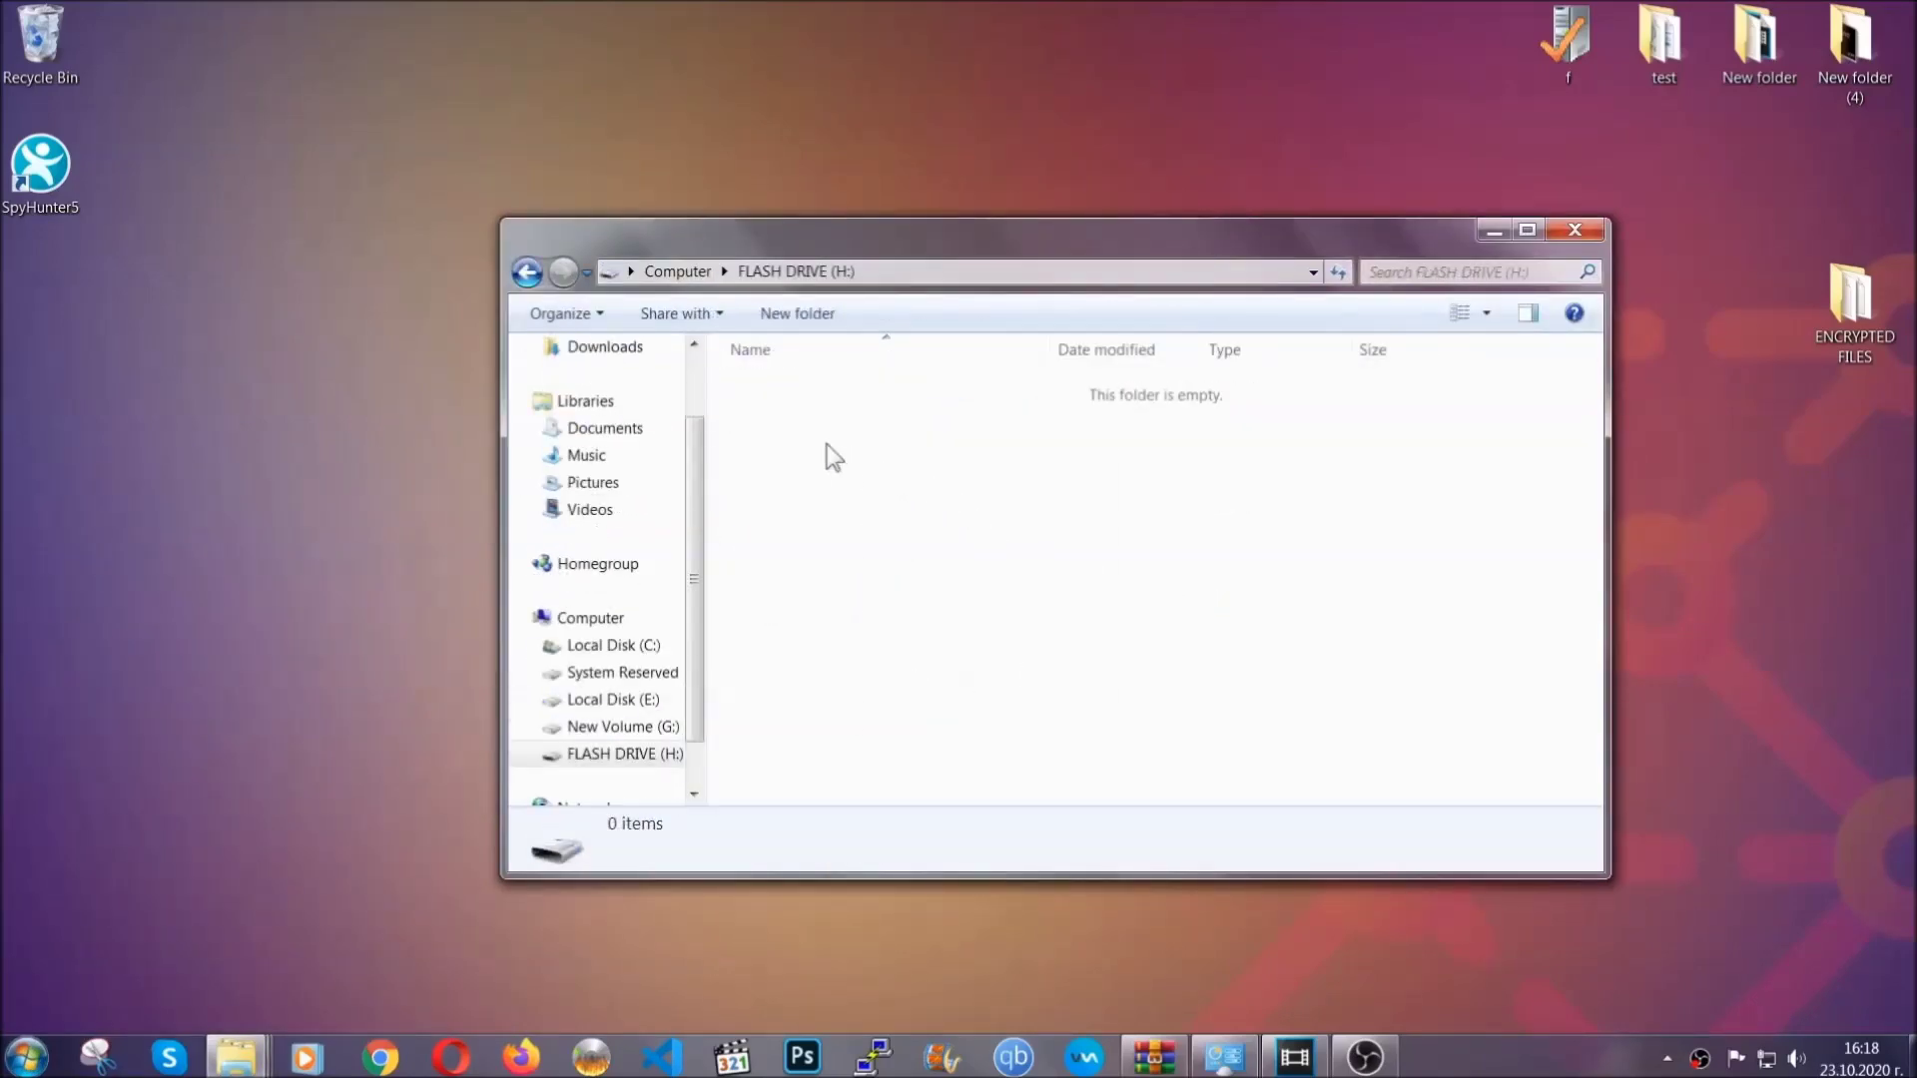
right_click(826, 445)
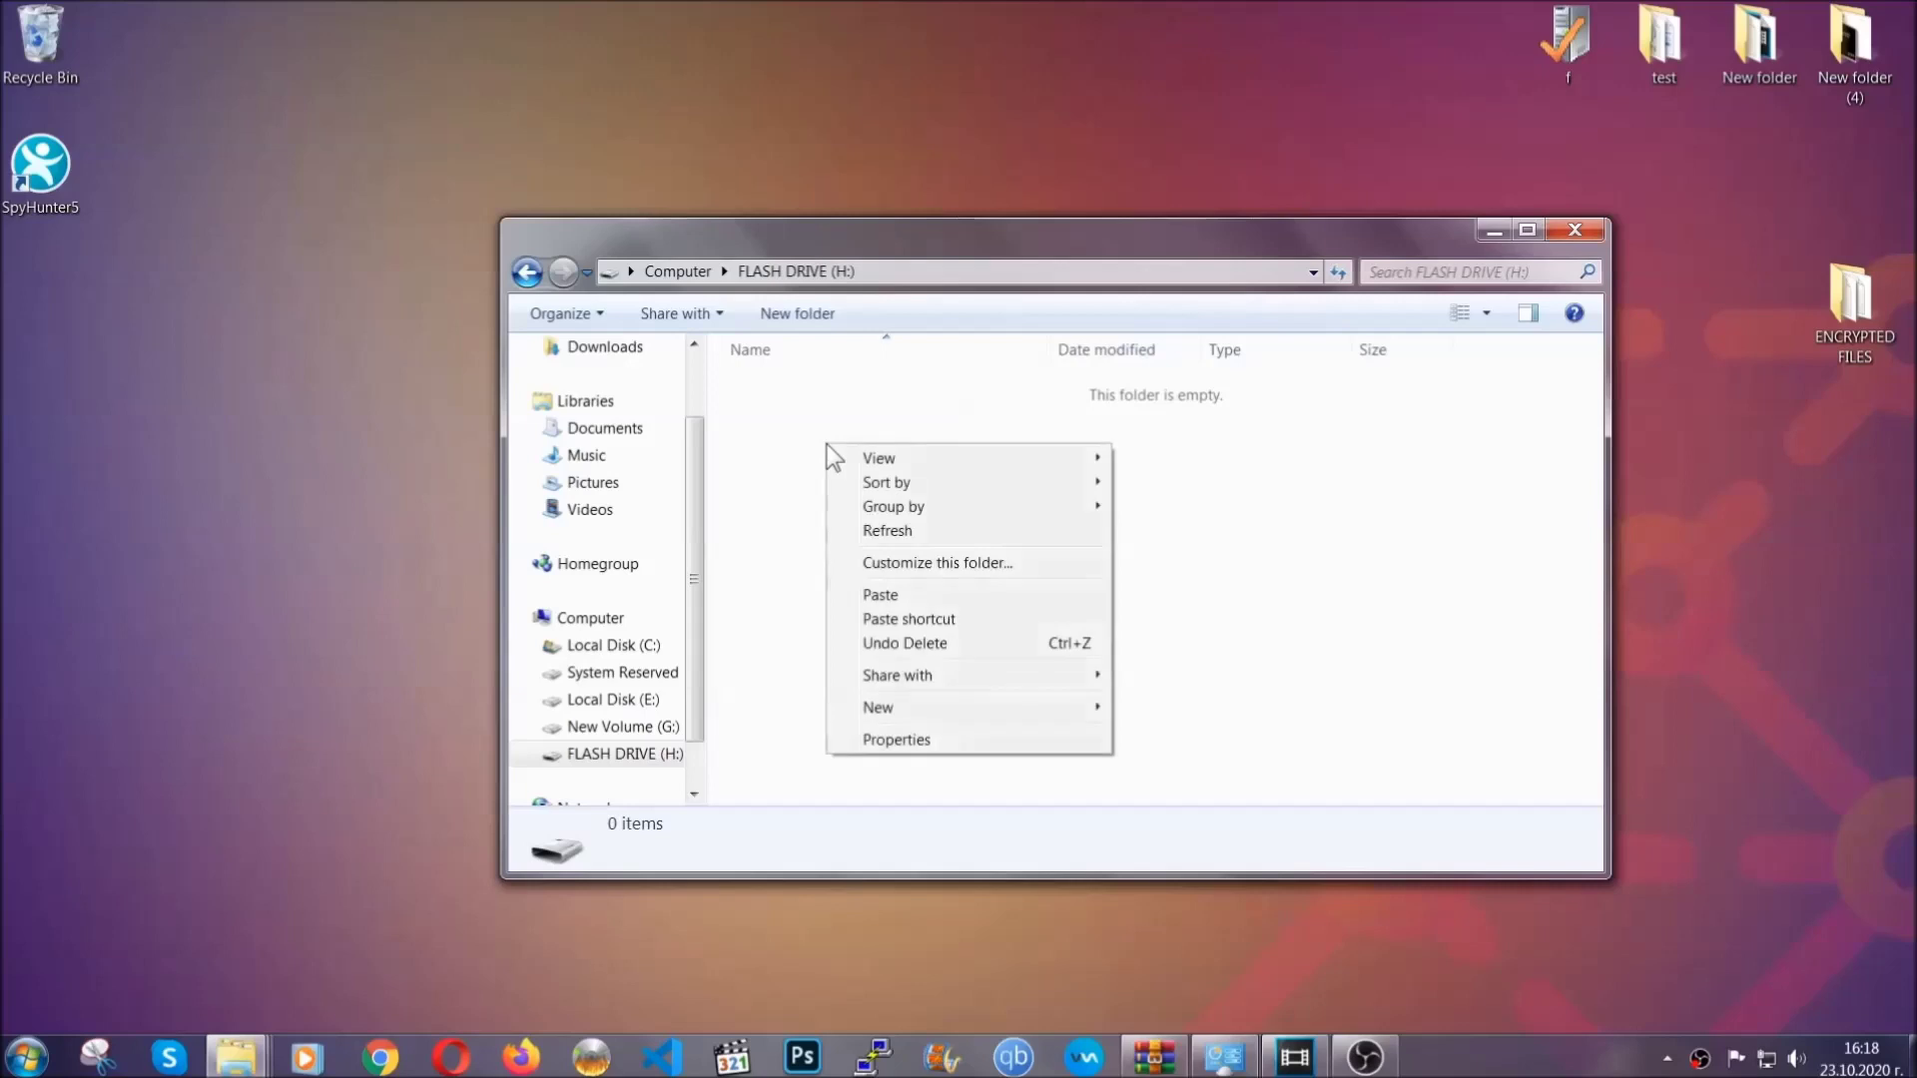
left_click(873, 596)
left_click(872, 597)
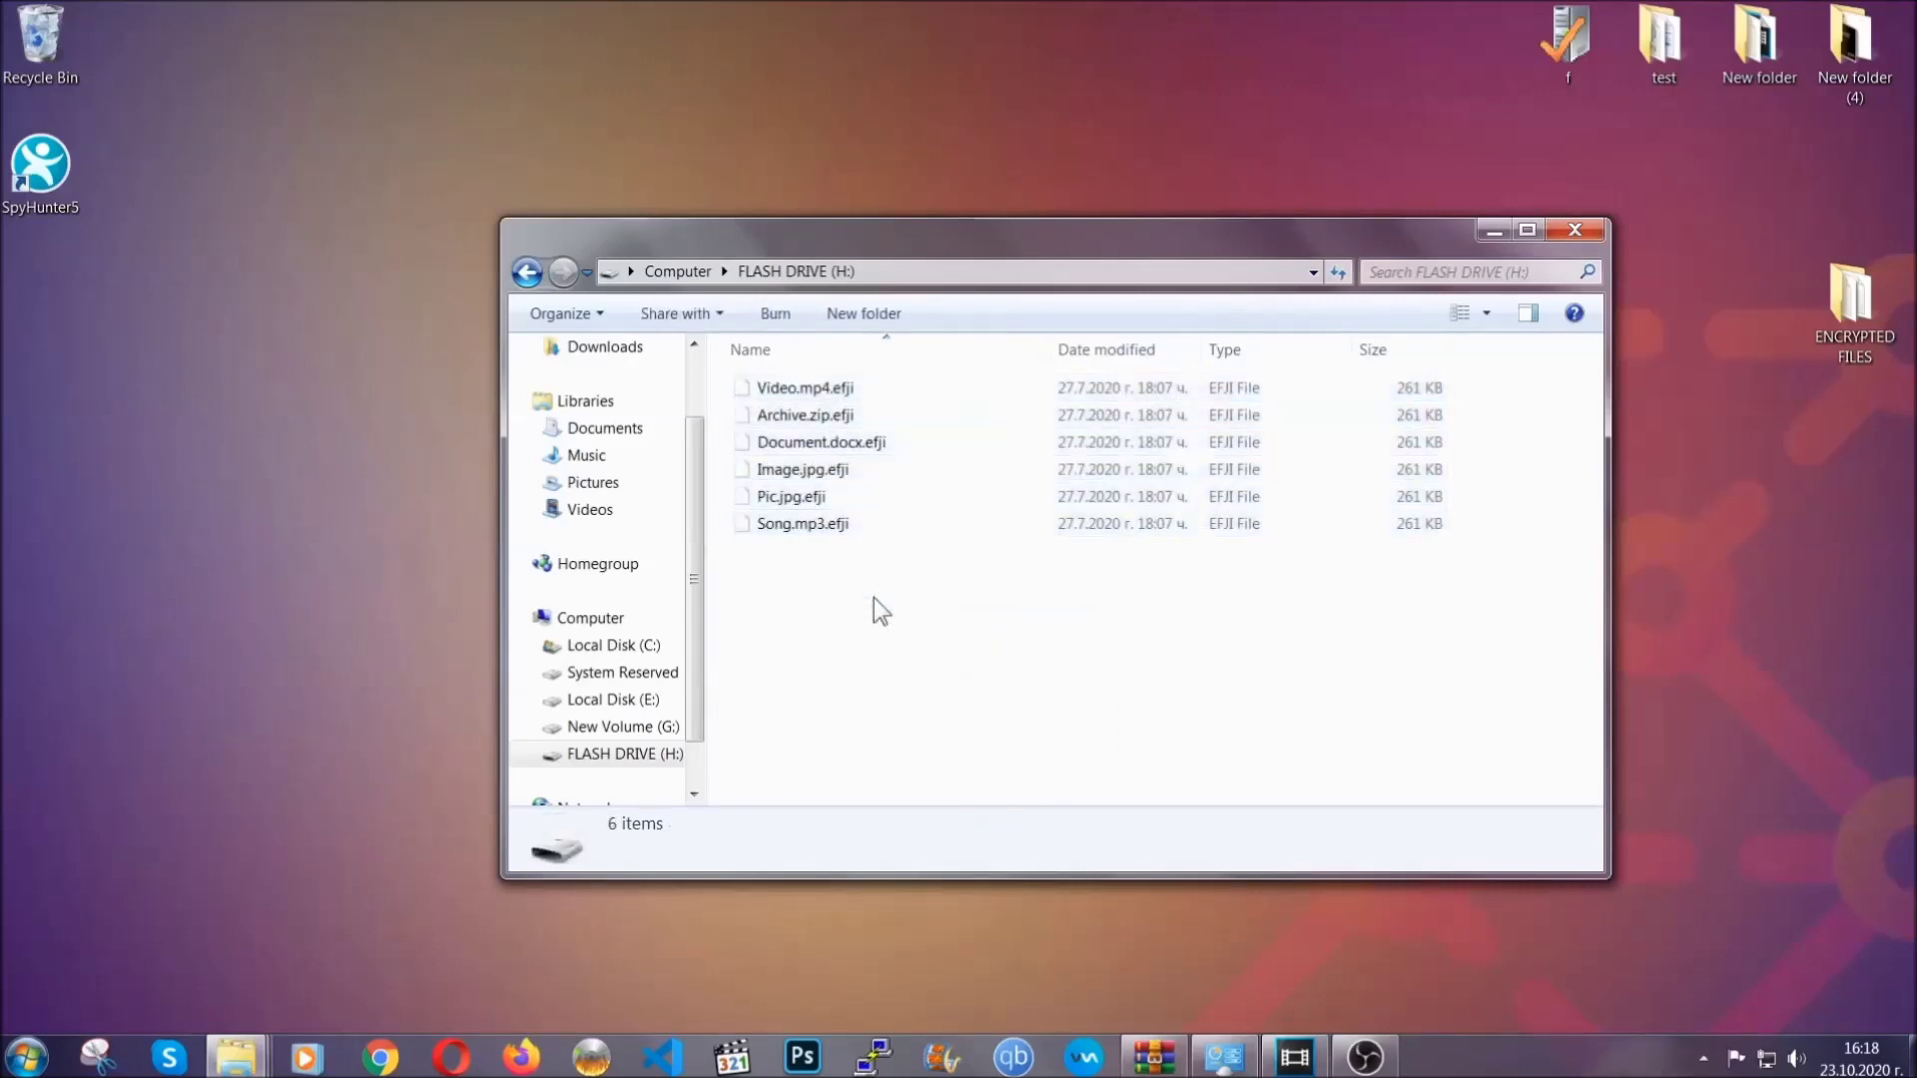
left_click(1575, 231)
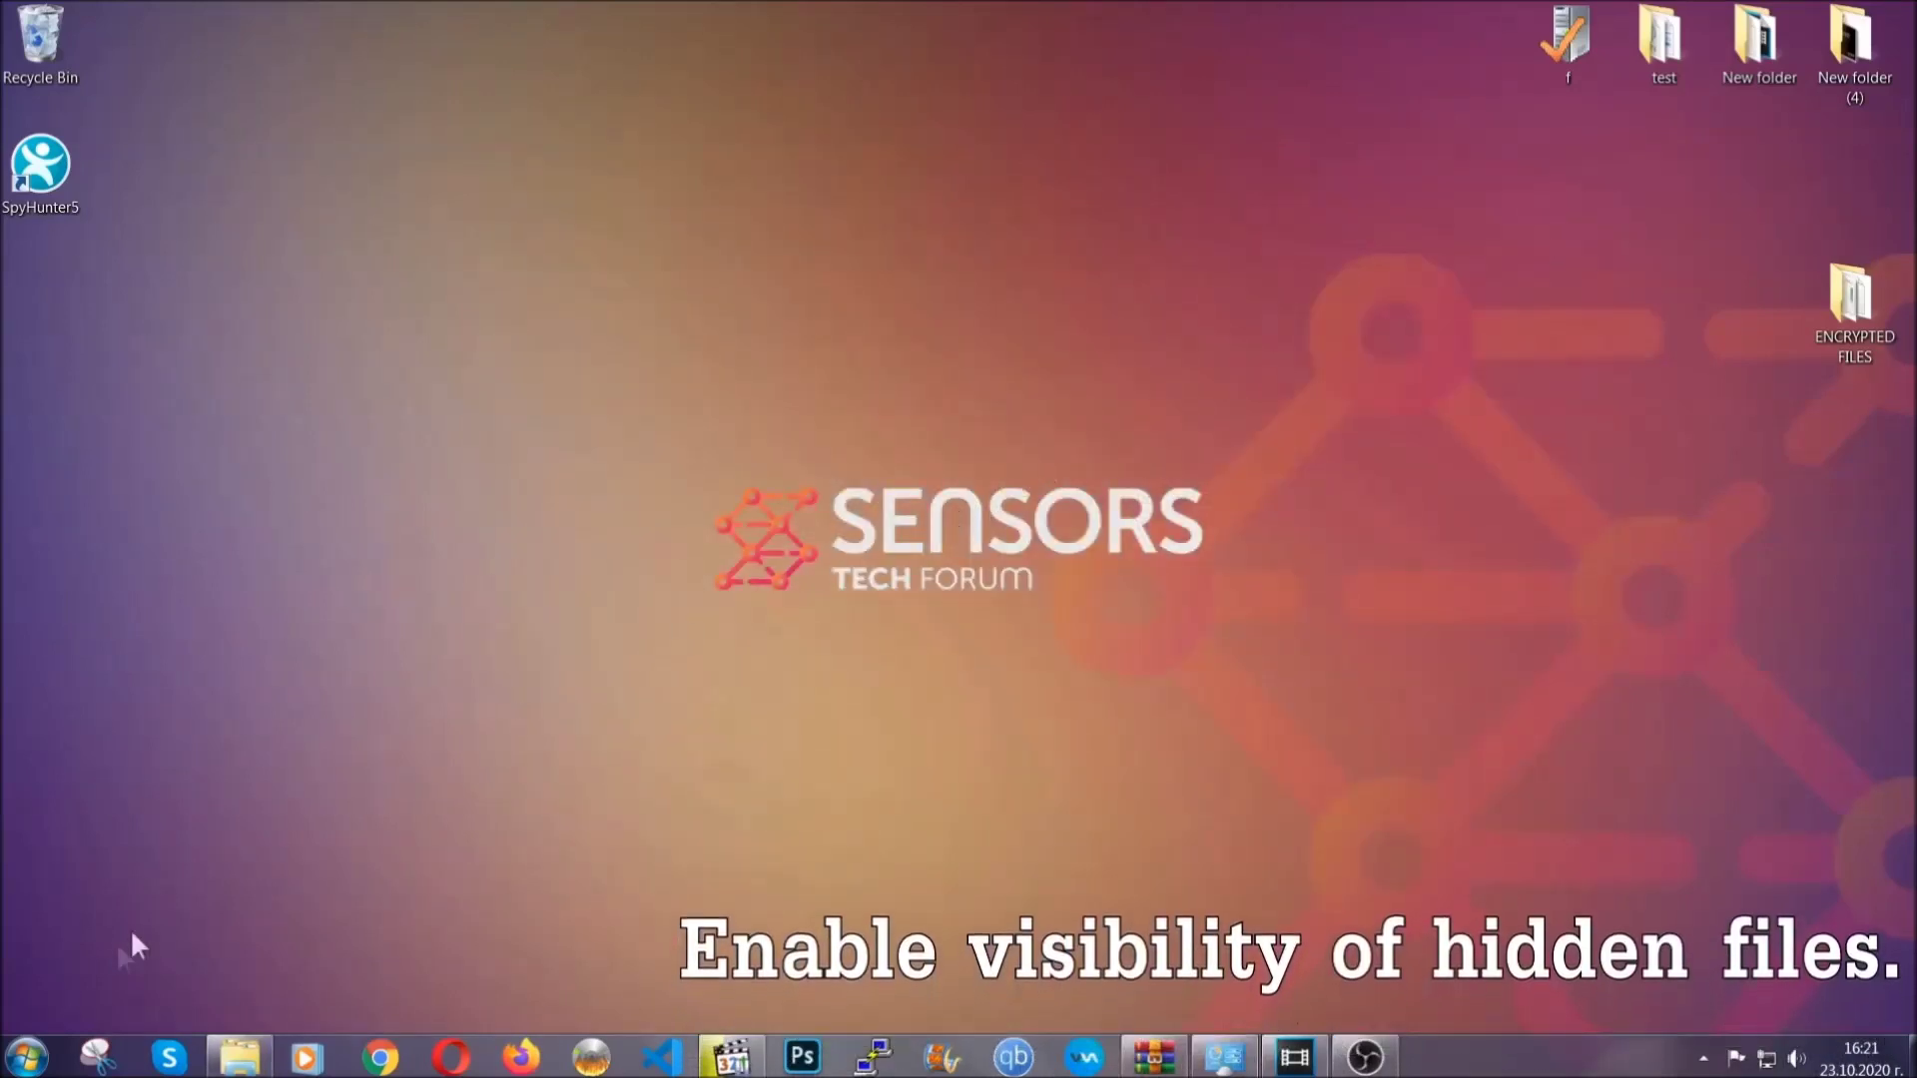
Apply 'Show hidden files, folders, and drives' in Folder Options, found via 'hidden files and folders' search.
left_click(25, 1056)
left_click(78, 1003)
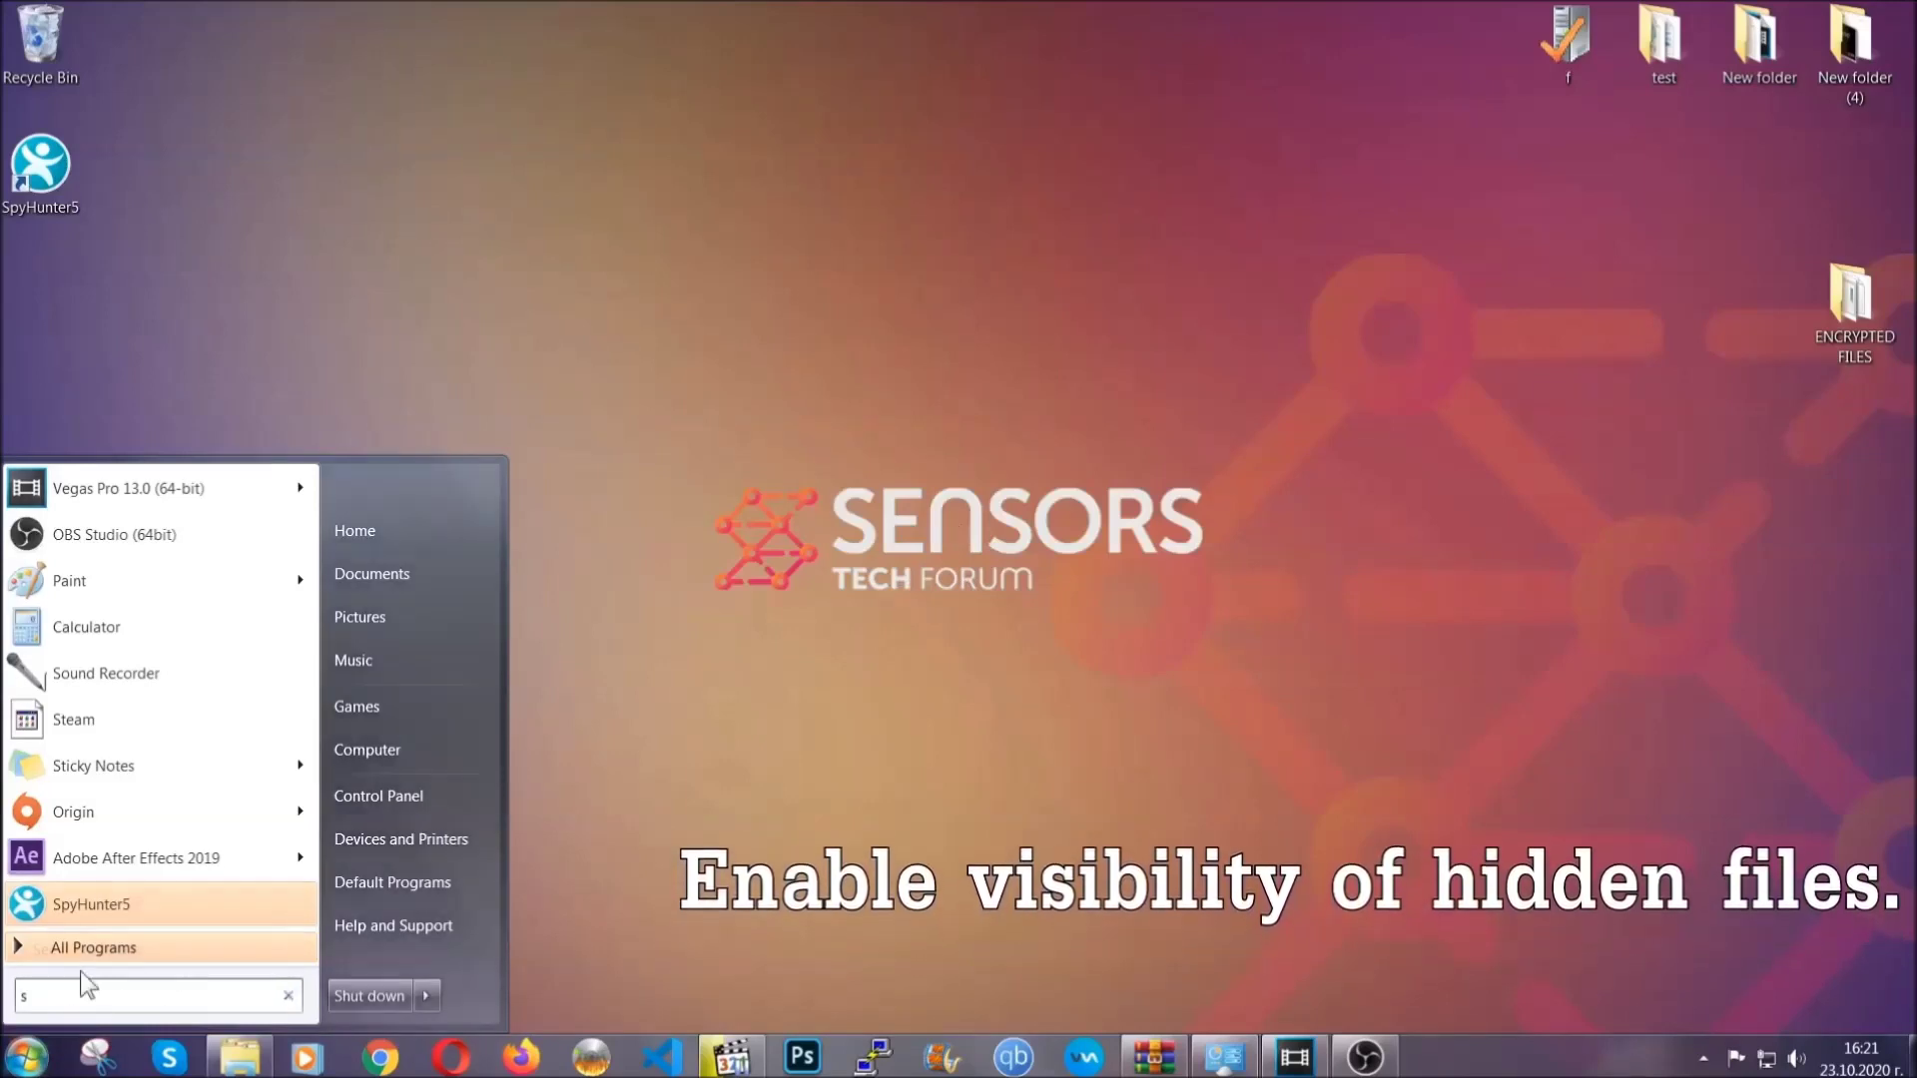
type("showh")
key("BackSpace")
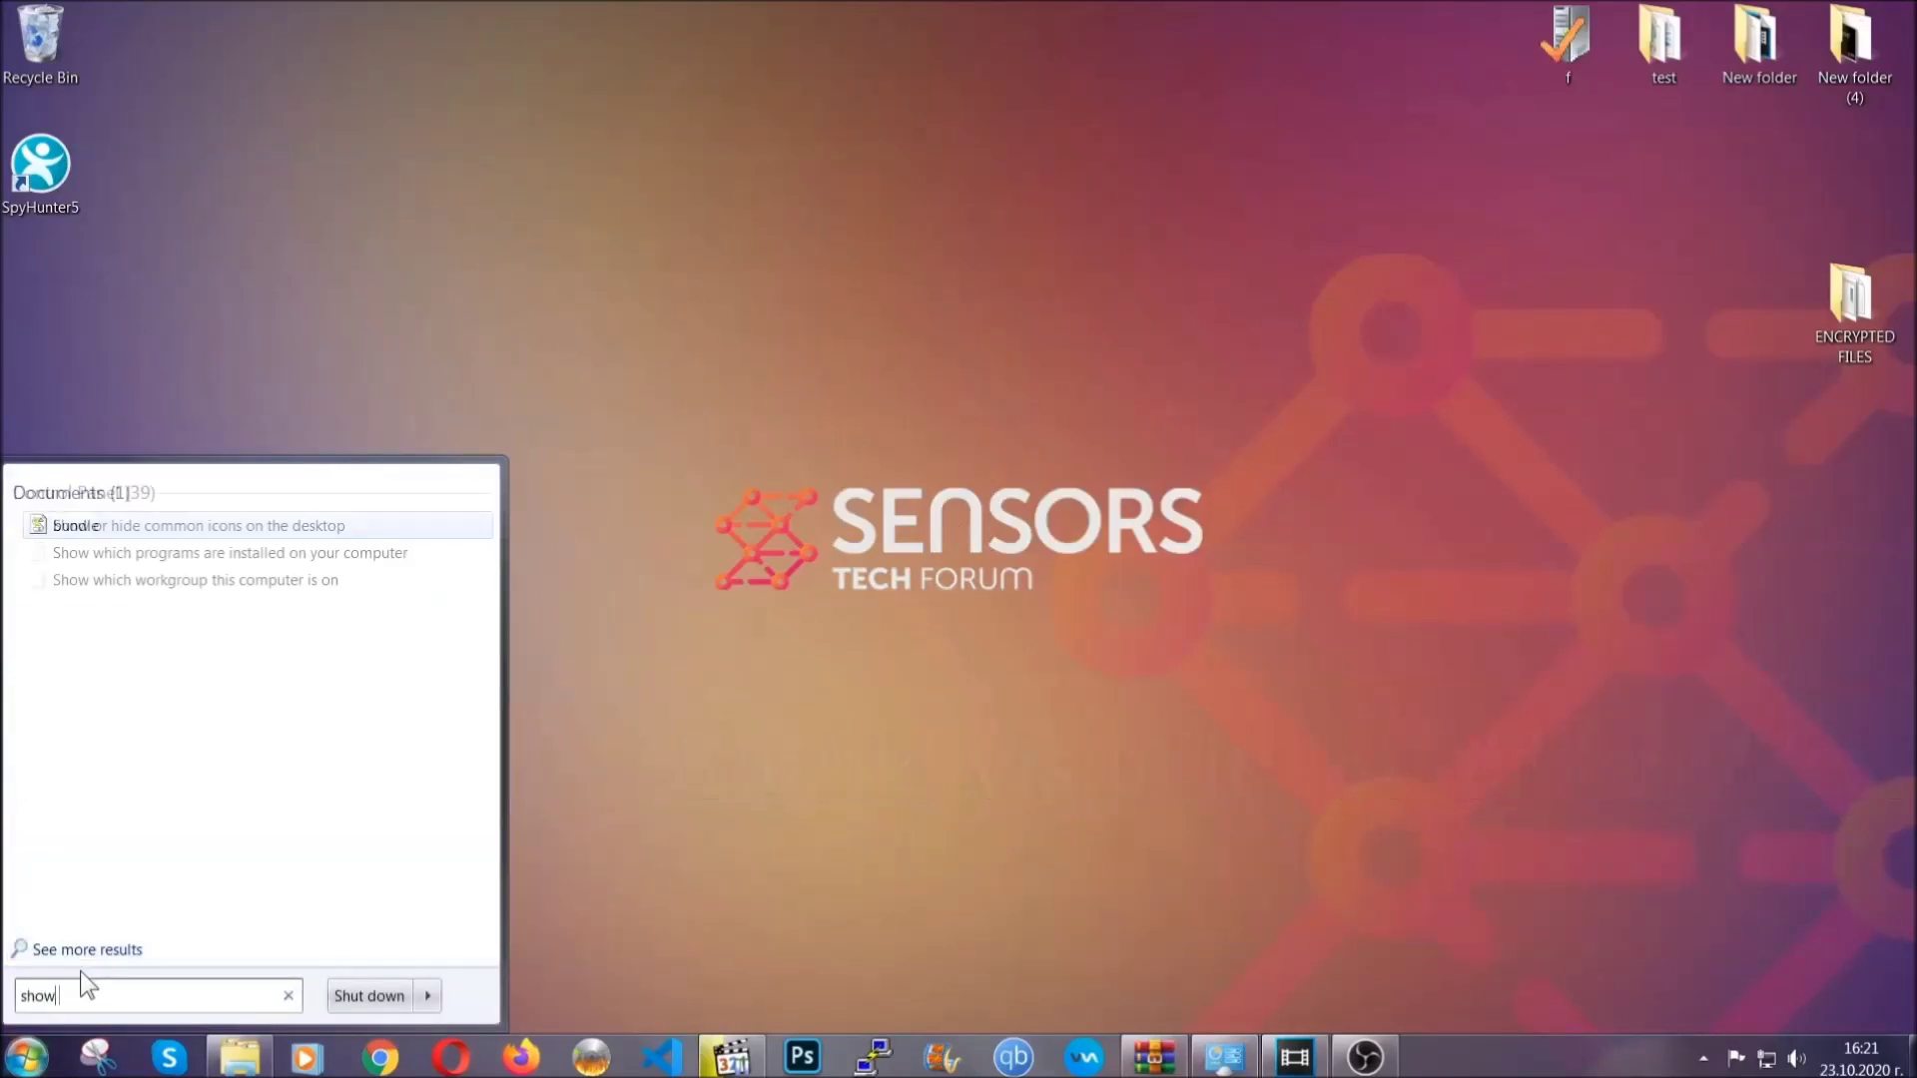
type("hidden files and folders")
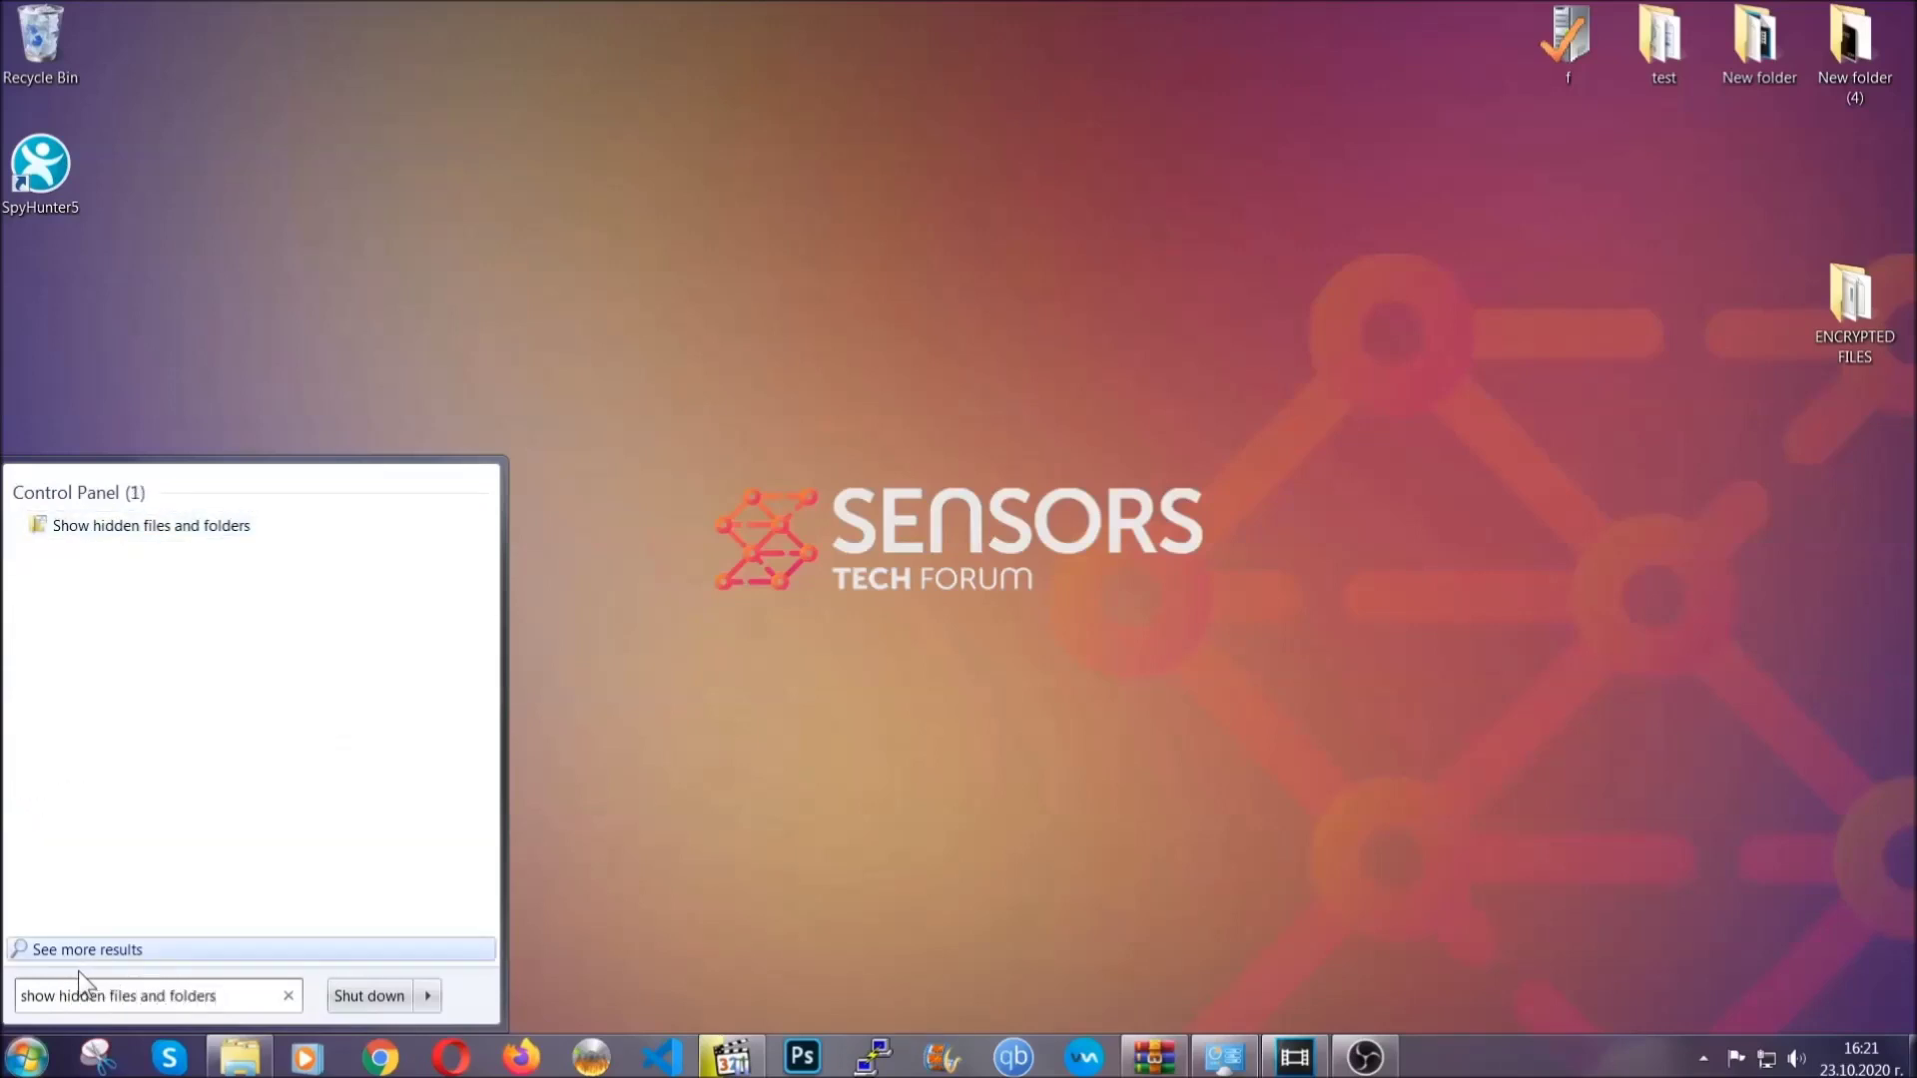
left_click(226, 529)
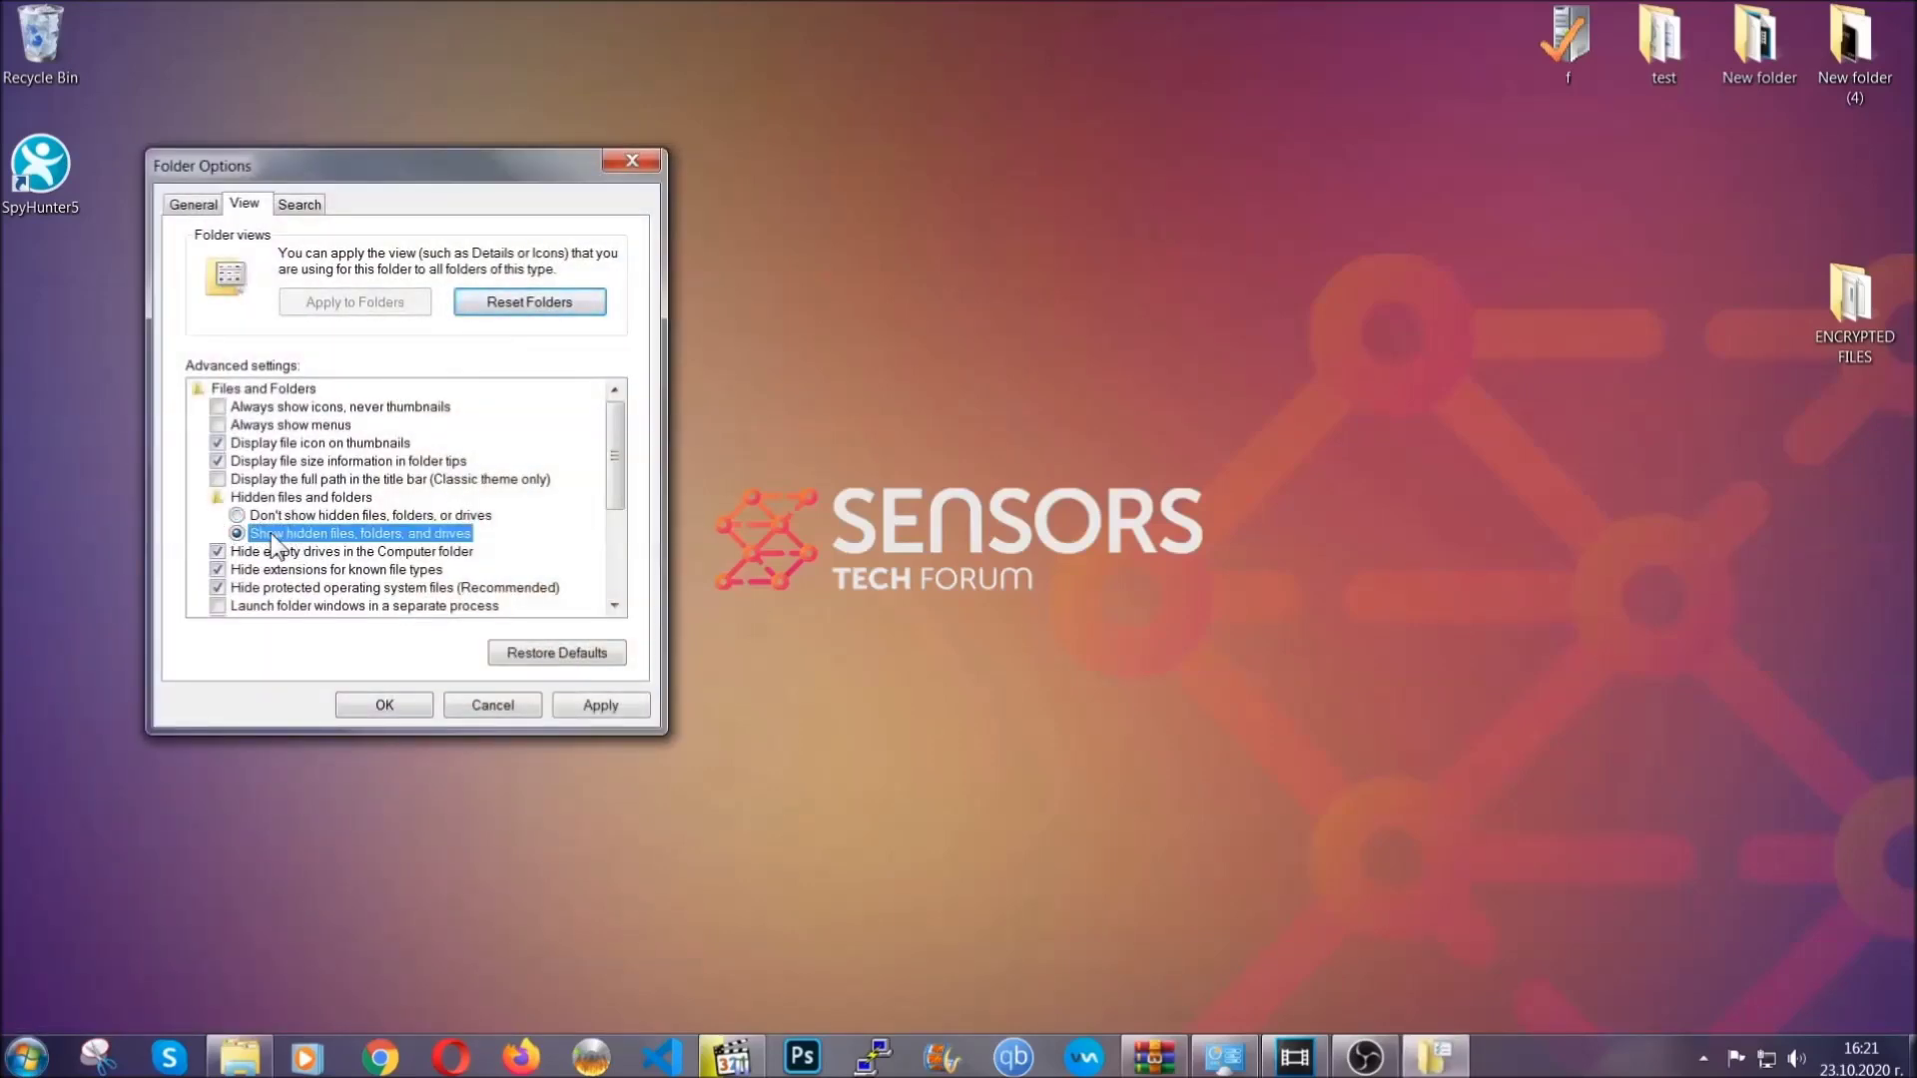
left_click(600, 704)
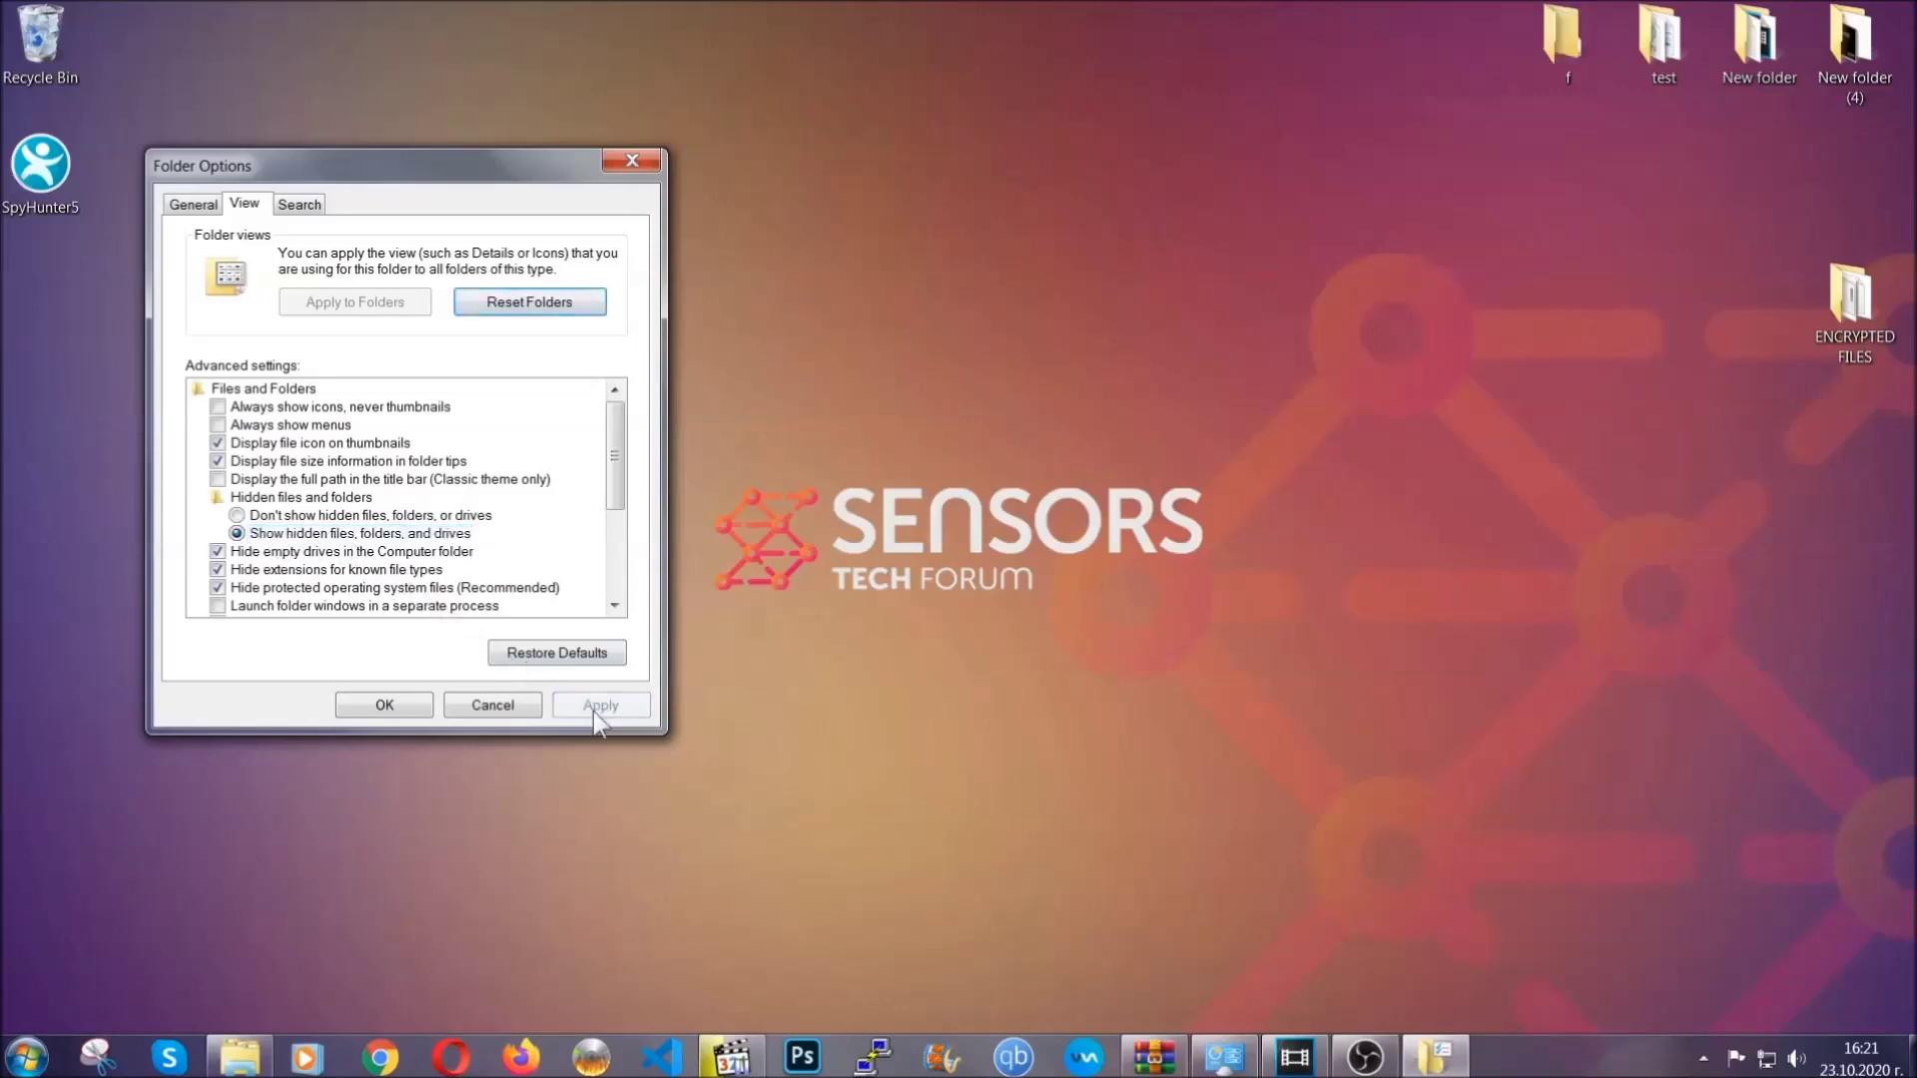
left_click(375, 705)
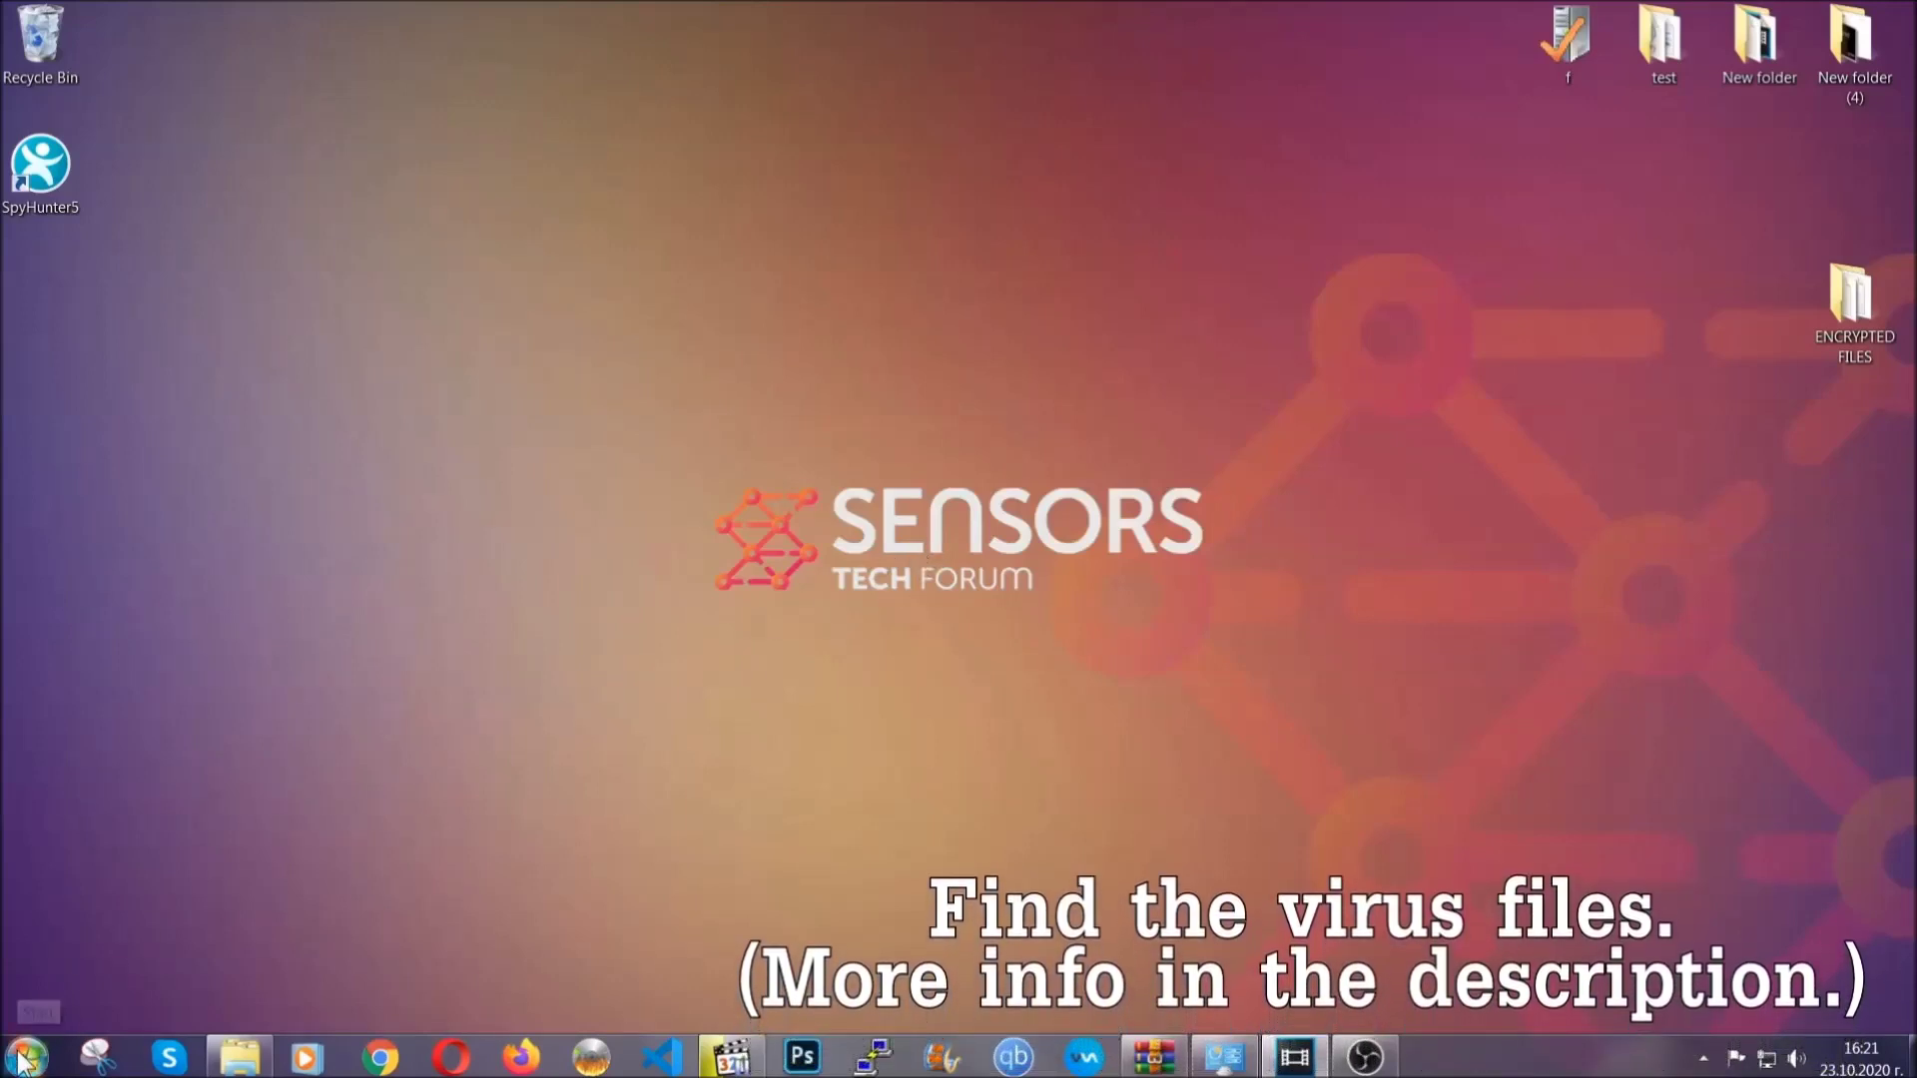
key("super")
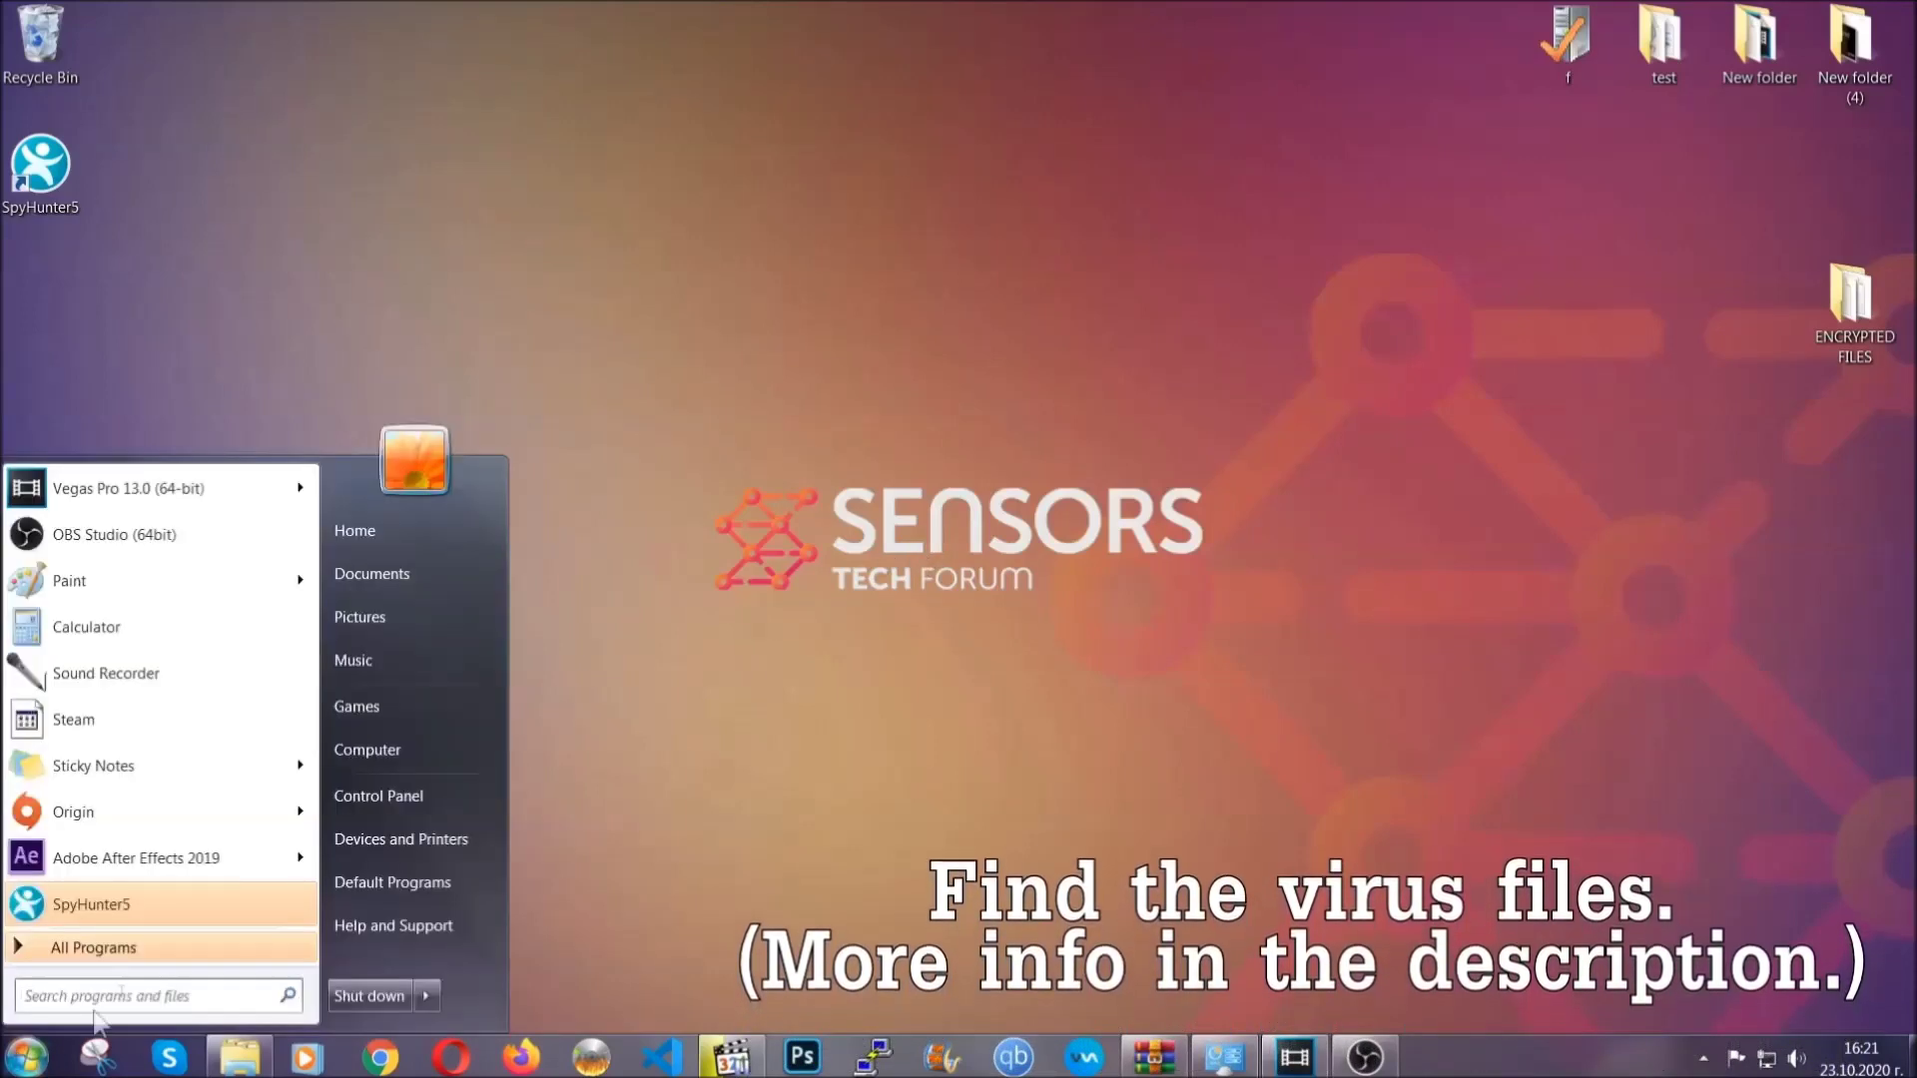
Search the Computer for 'fileextension:exe Example Vir' and select the EXAMPLE VIRUS NAME result.
left_click(393, 747)
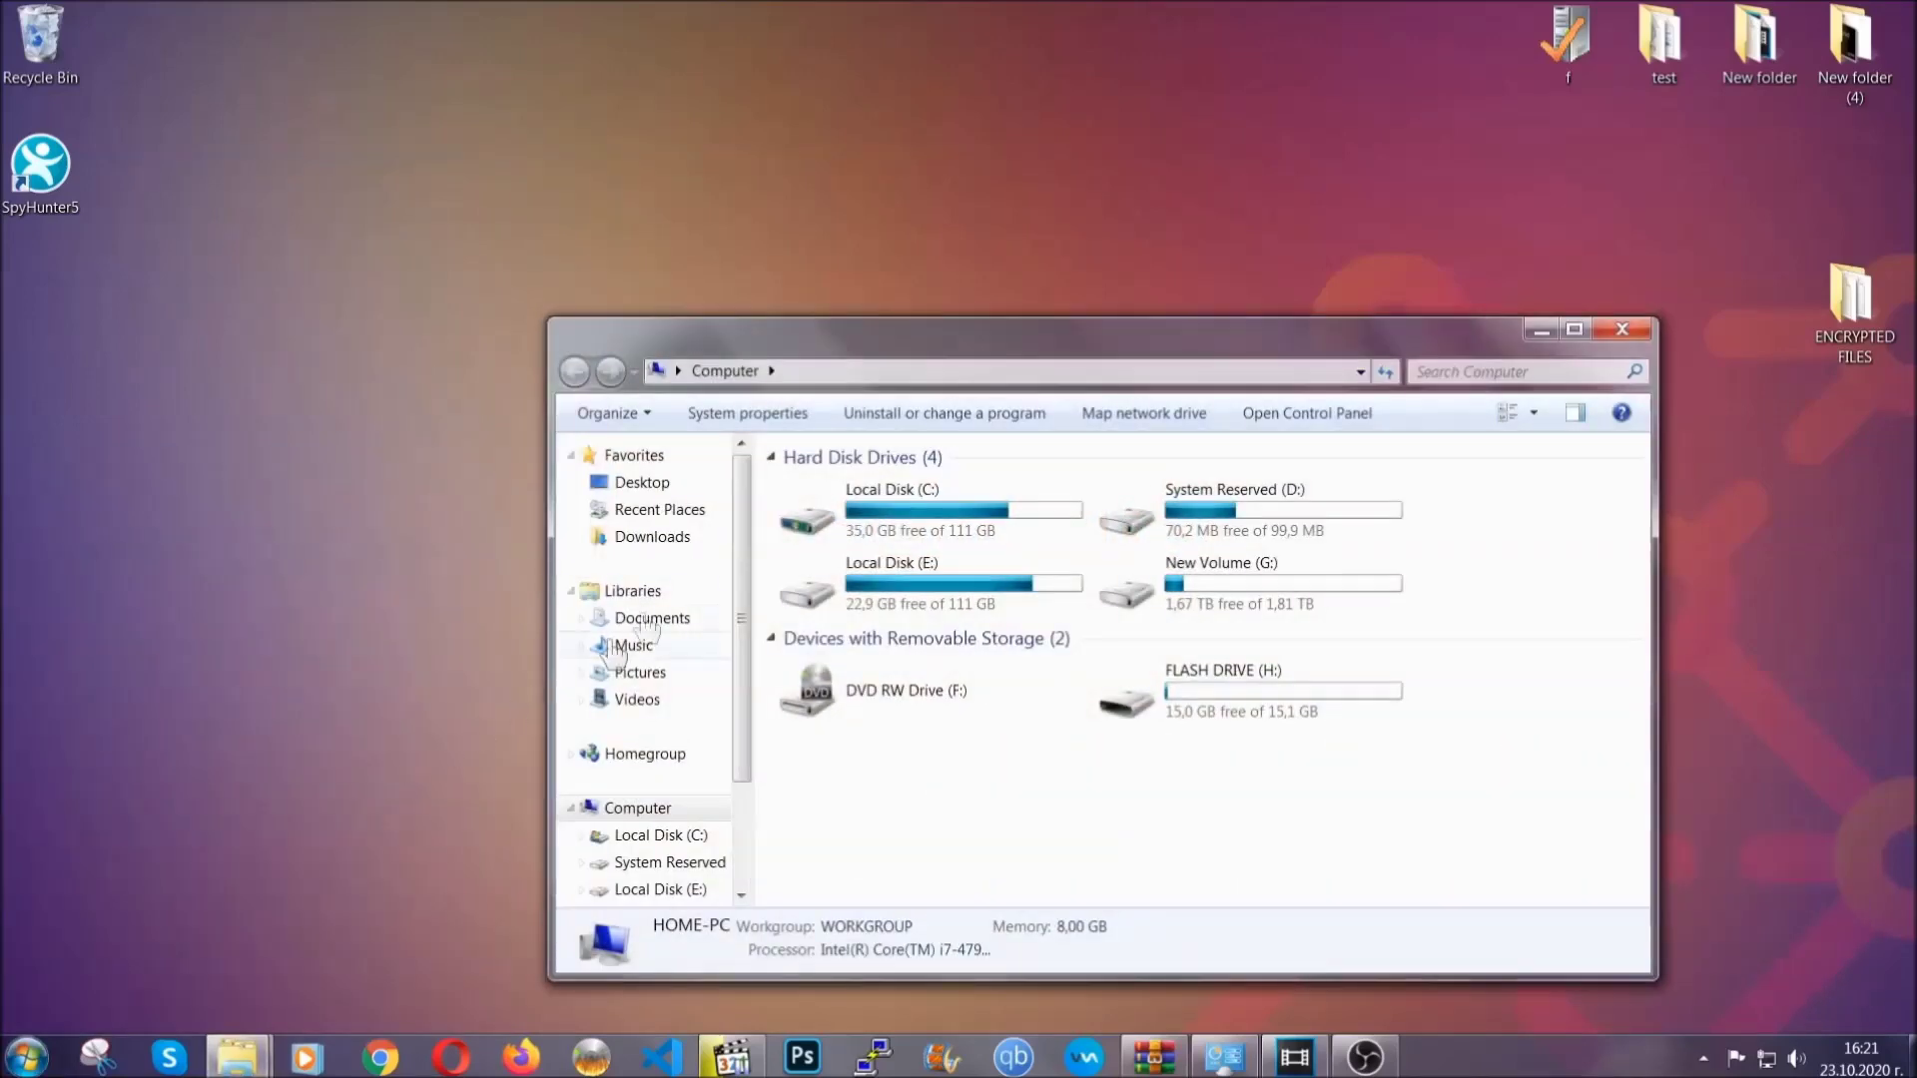
left_click_drag(1041, 352, 915, 266)
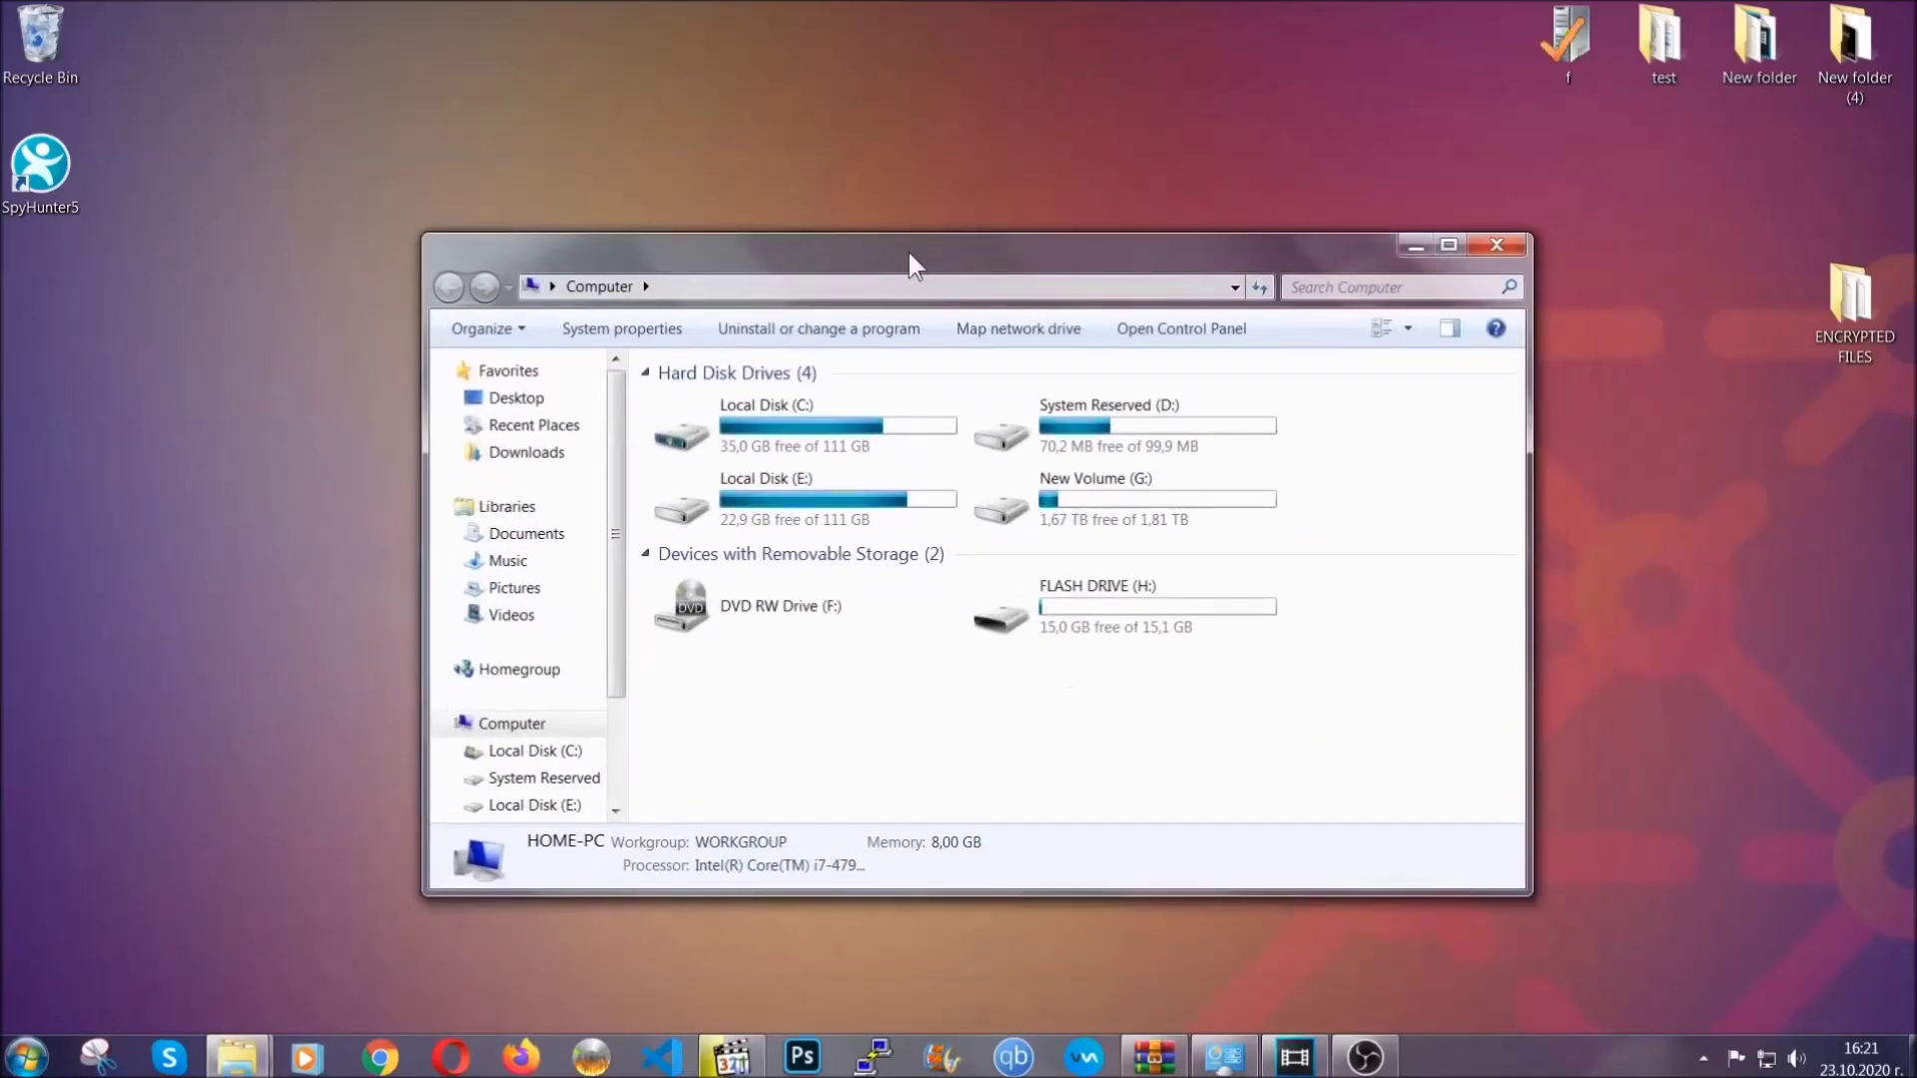
left_click(1302, 287)
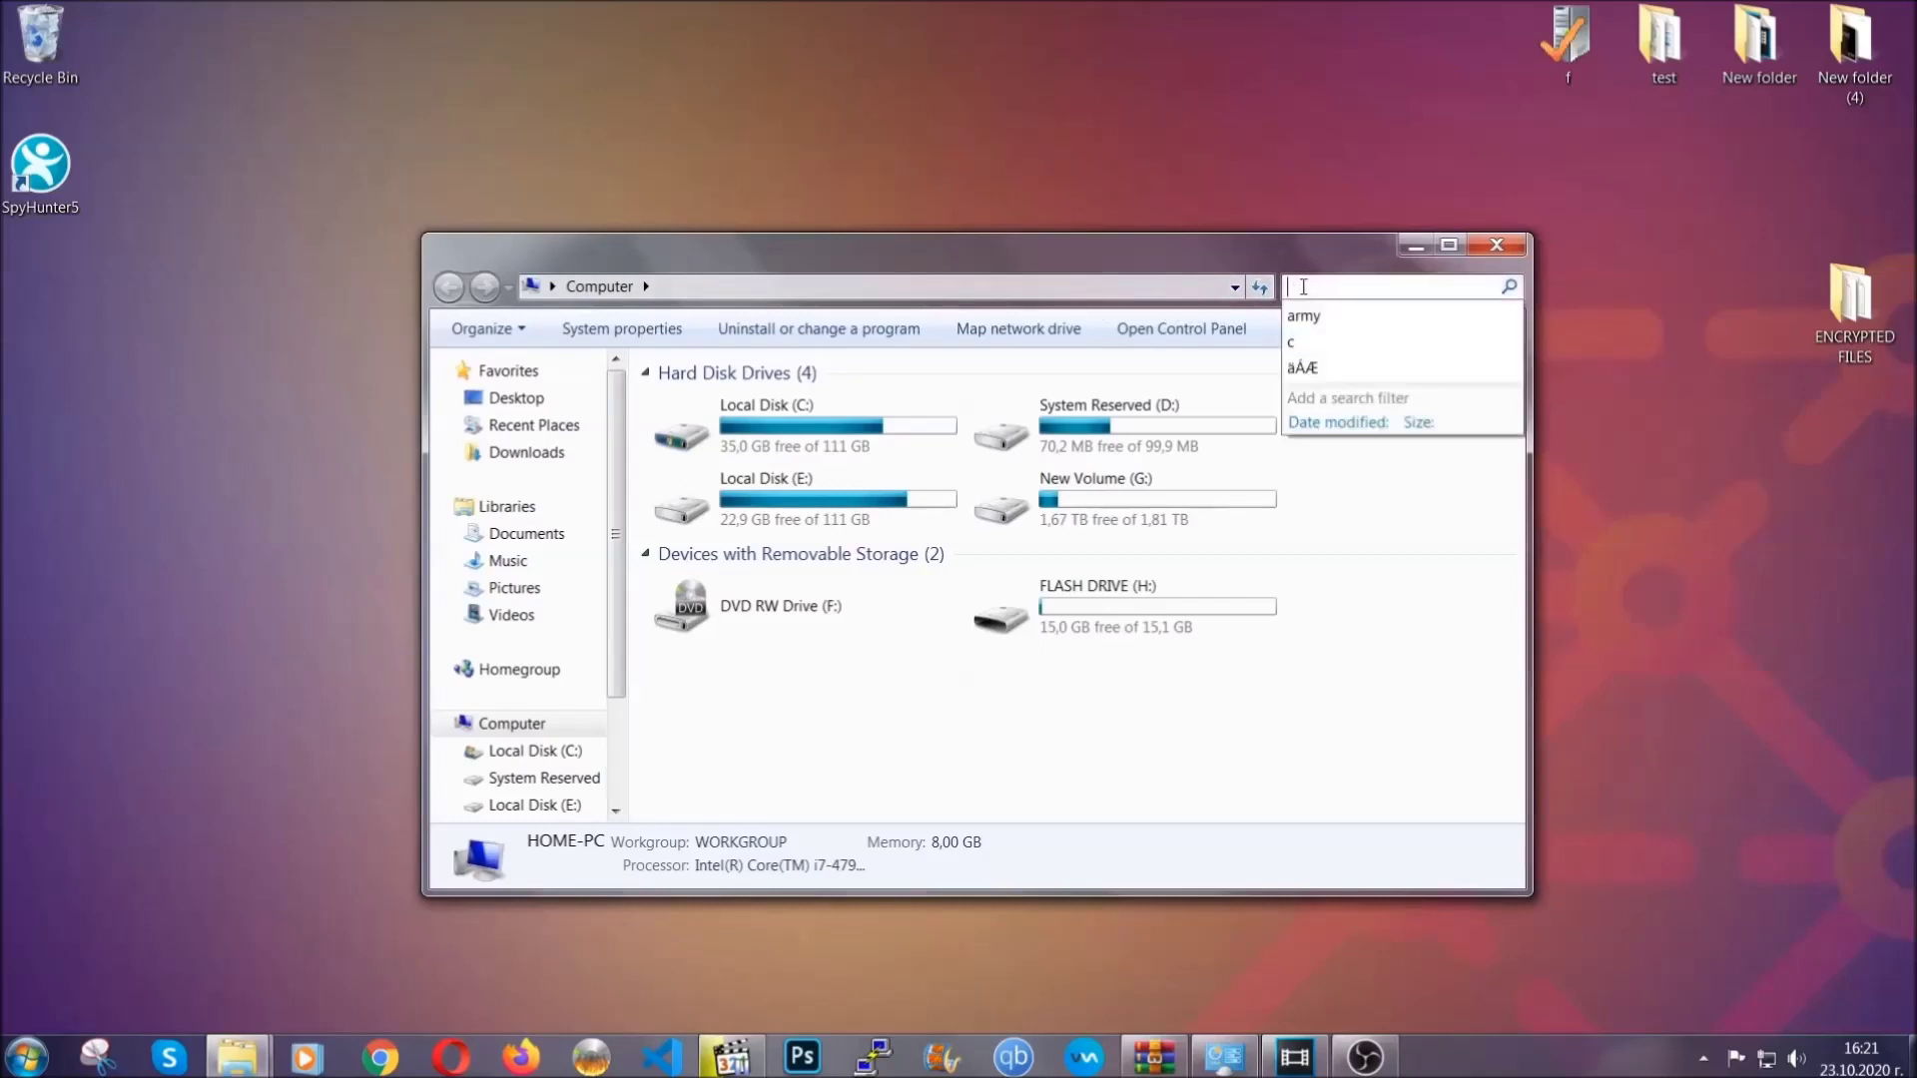
type("file")
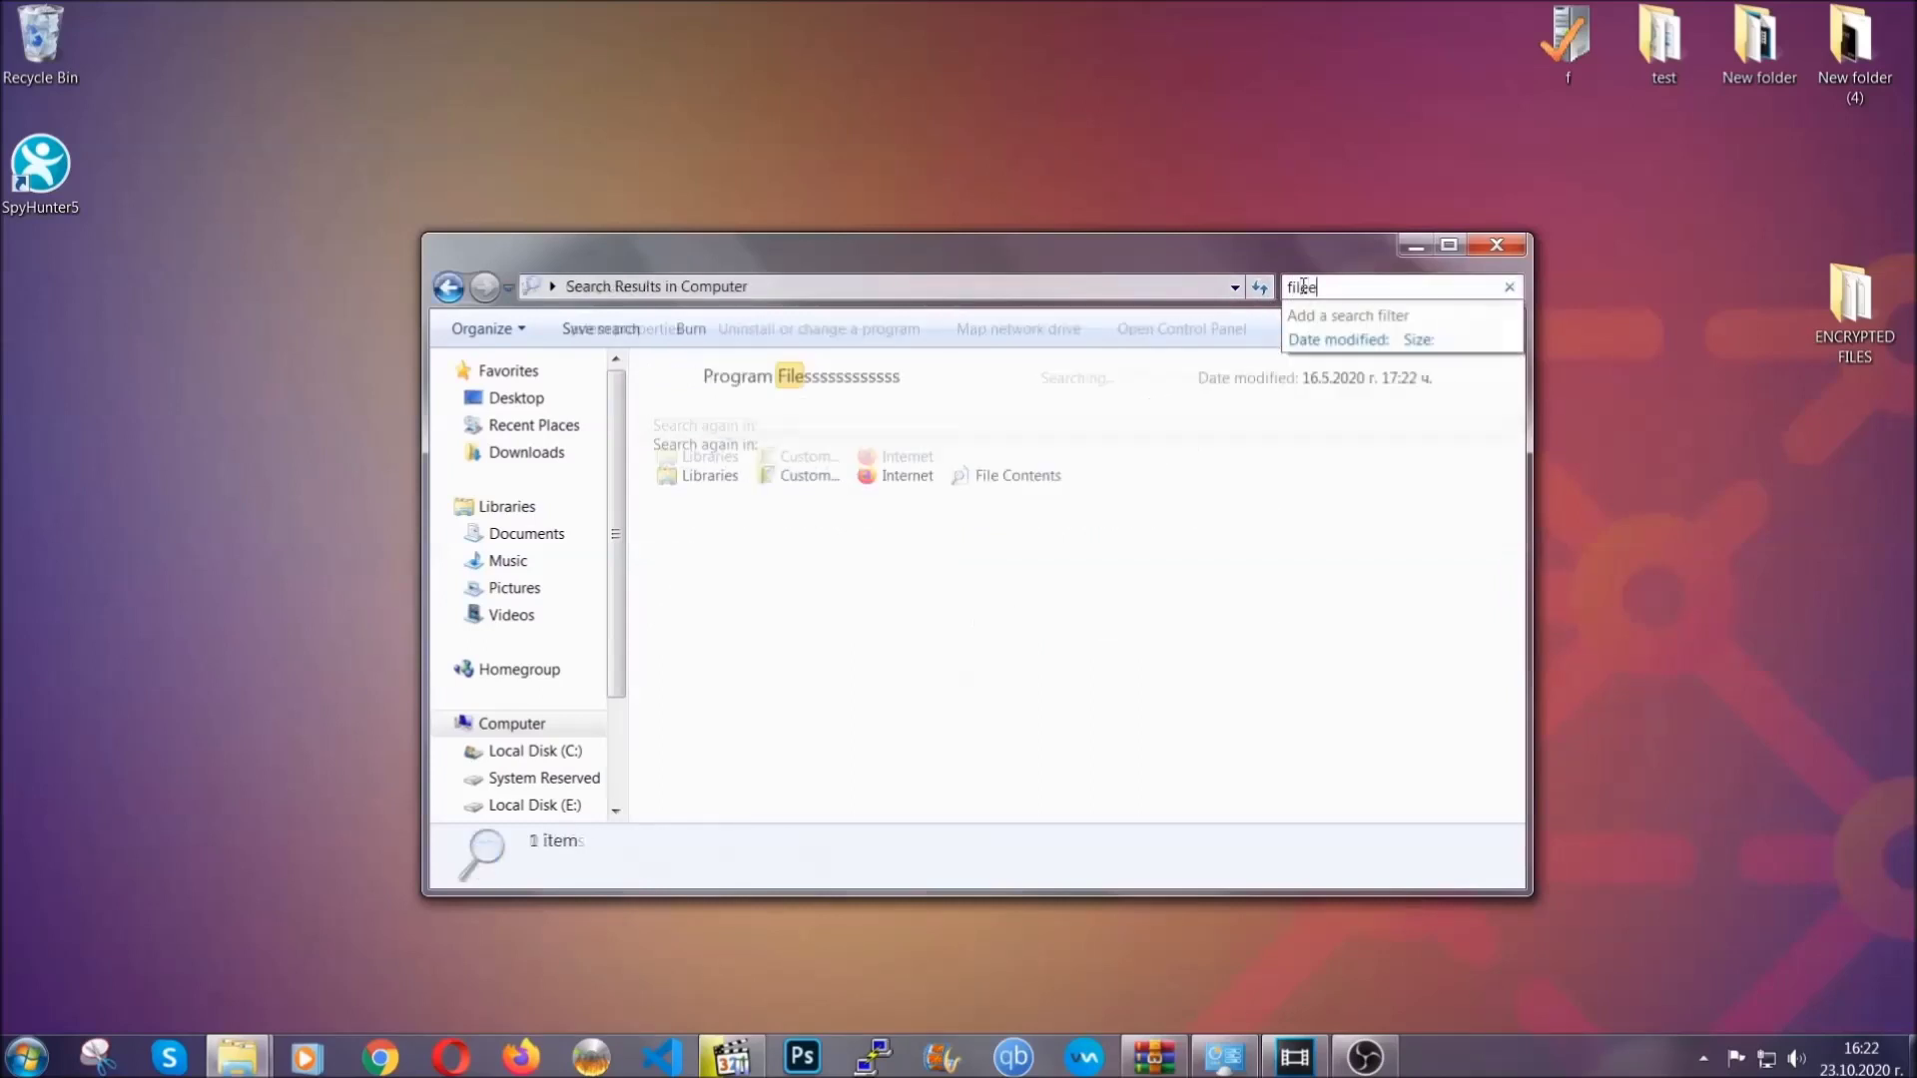
type("extension:exe ")
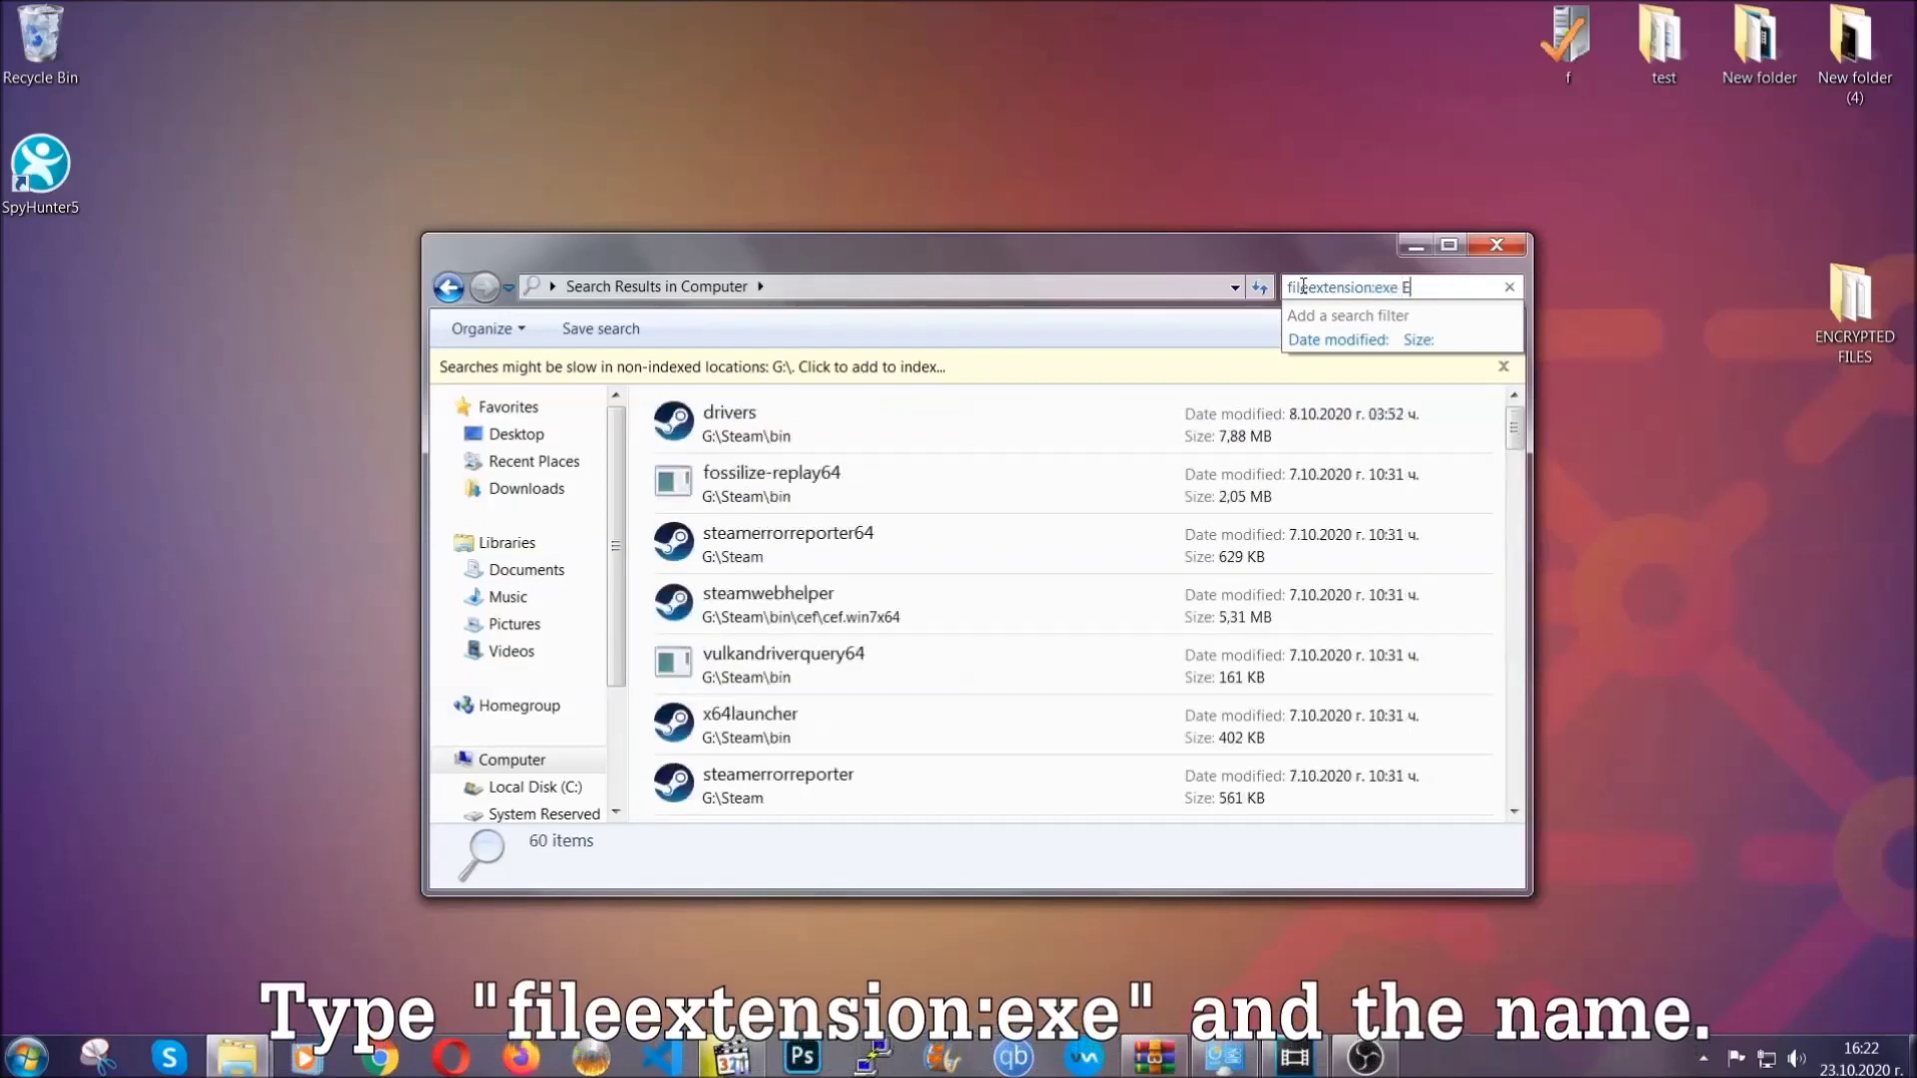
type("Example Virus Name")
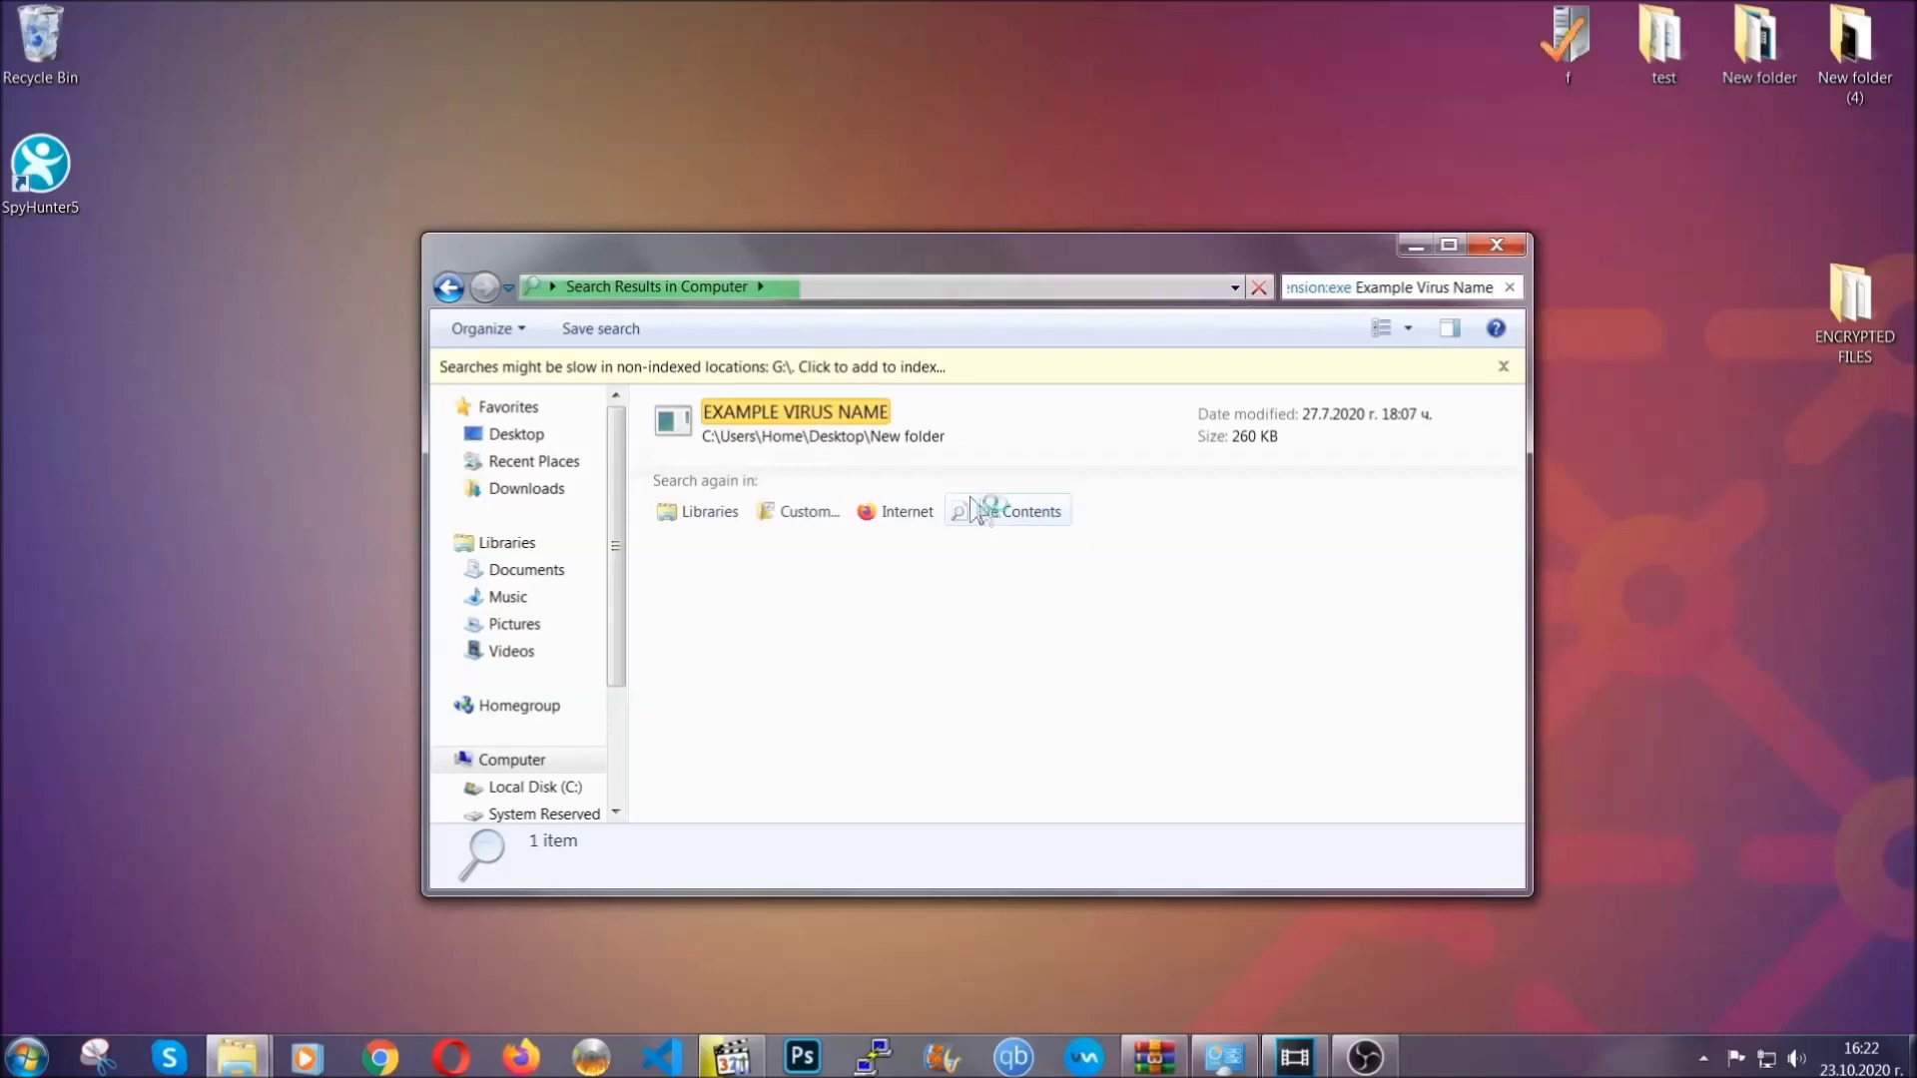
left_click(839, 409)
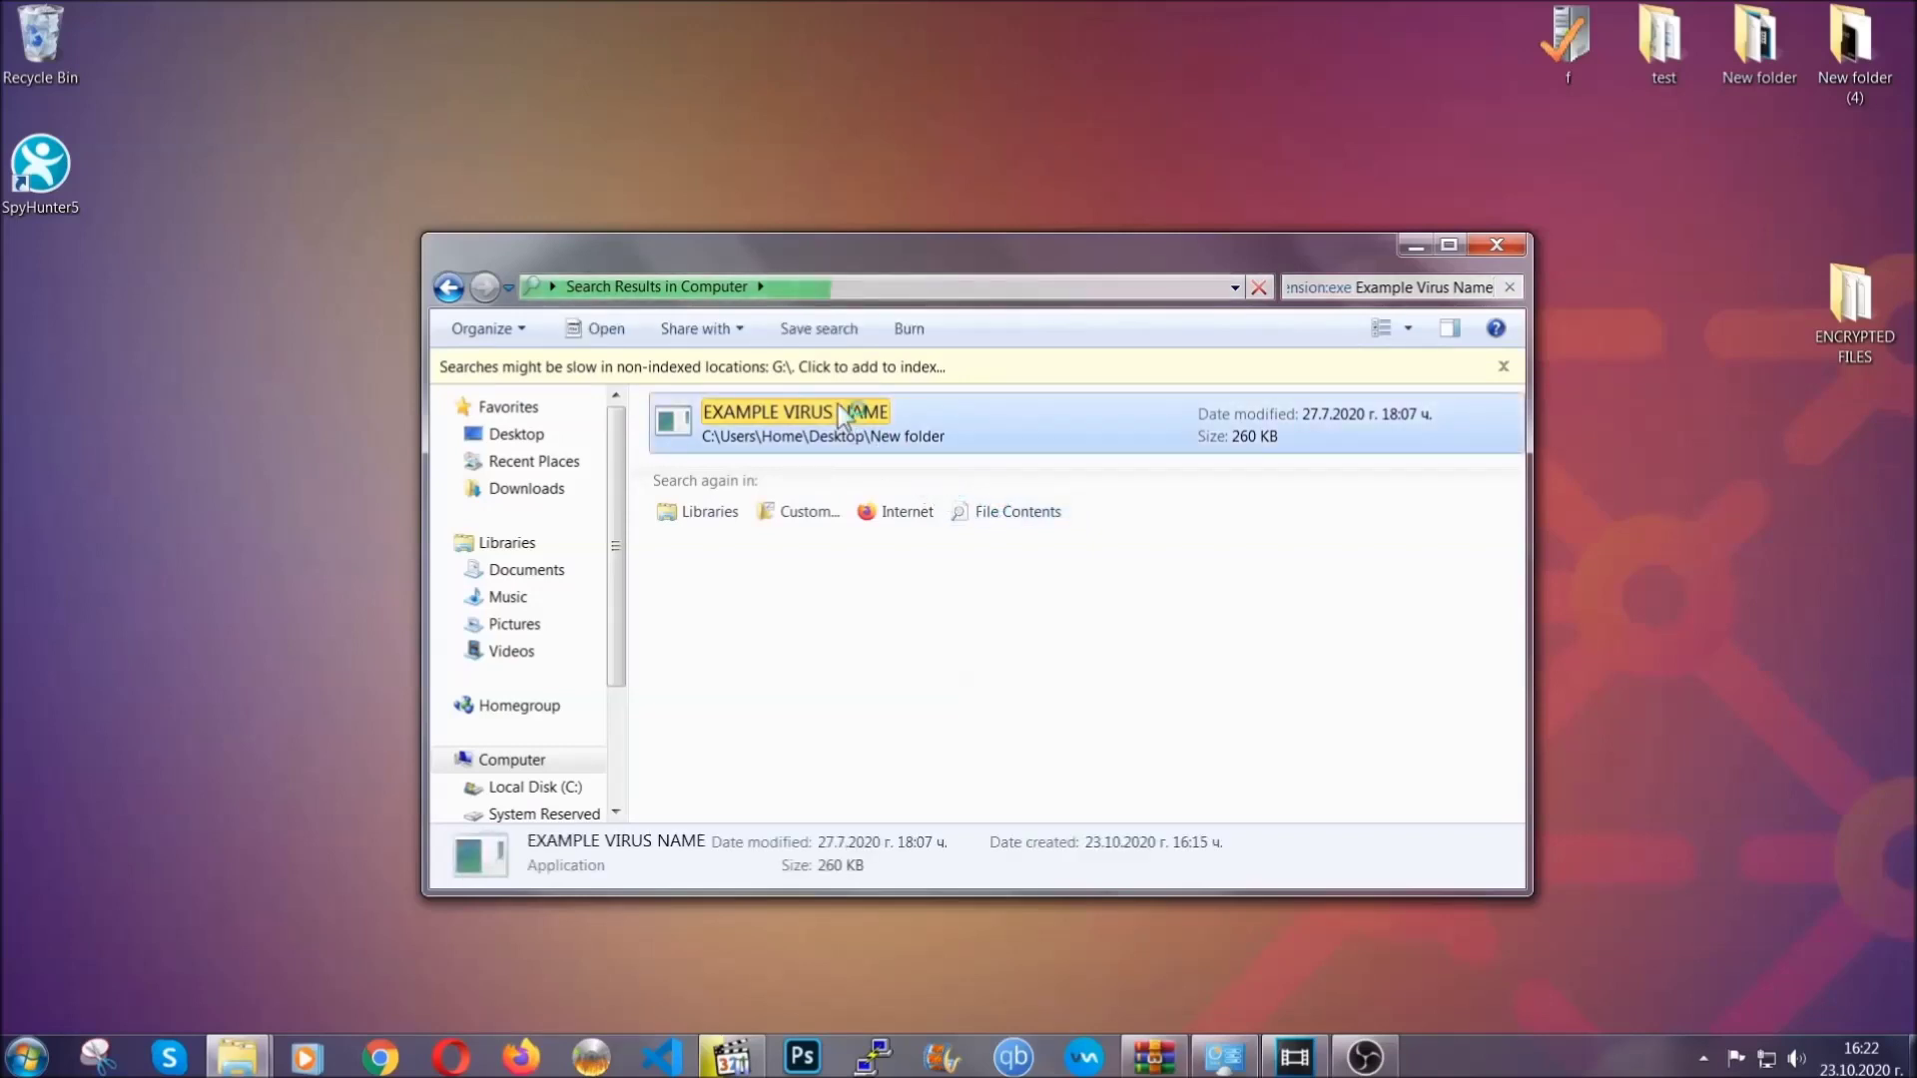
Delete the EXAMPLE VIRUS NAME file to the Recycle Bin and close the search window.
right_click(840, 412)
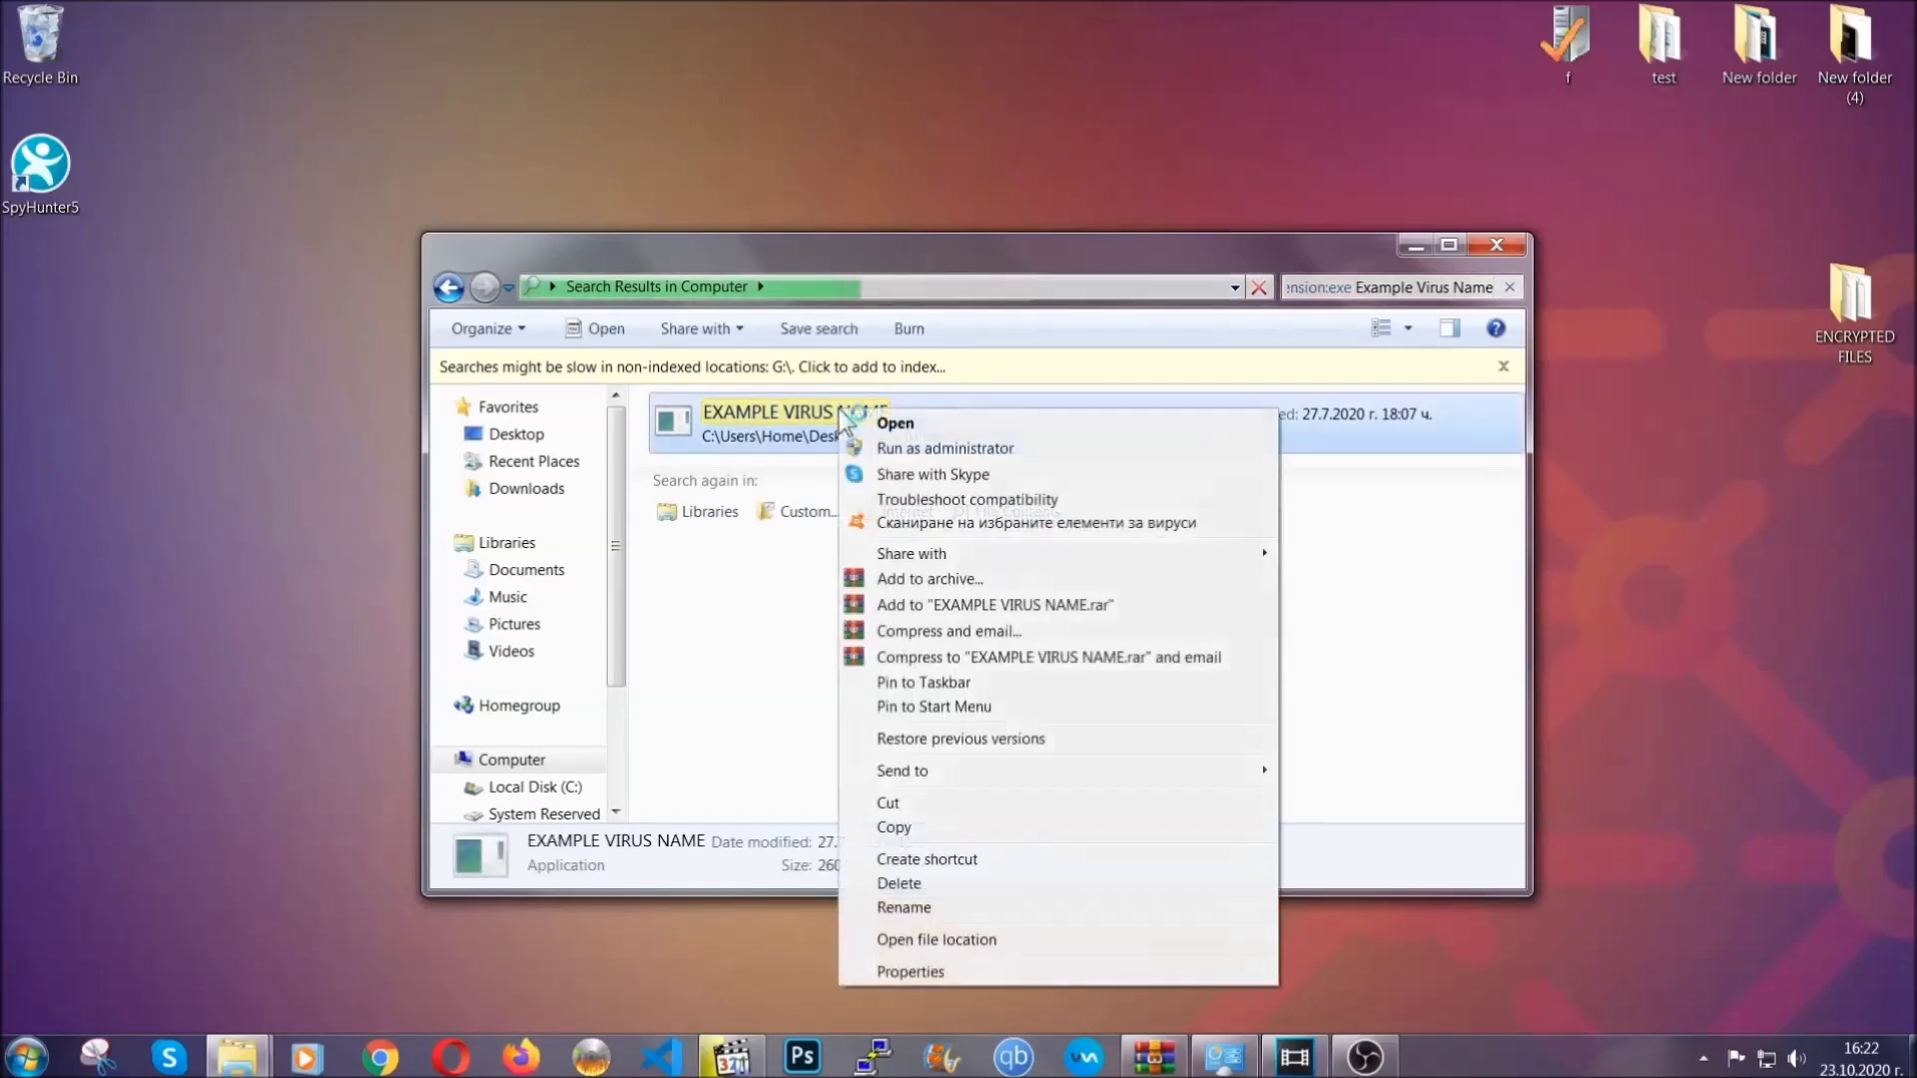
left_click(924, 883)
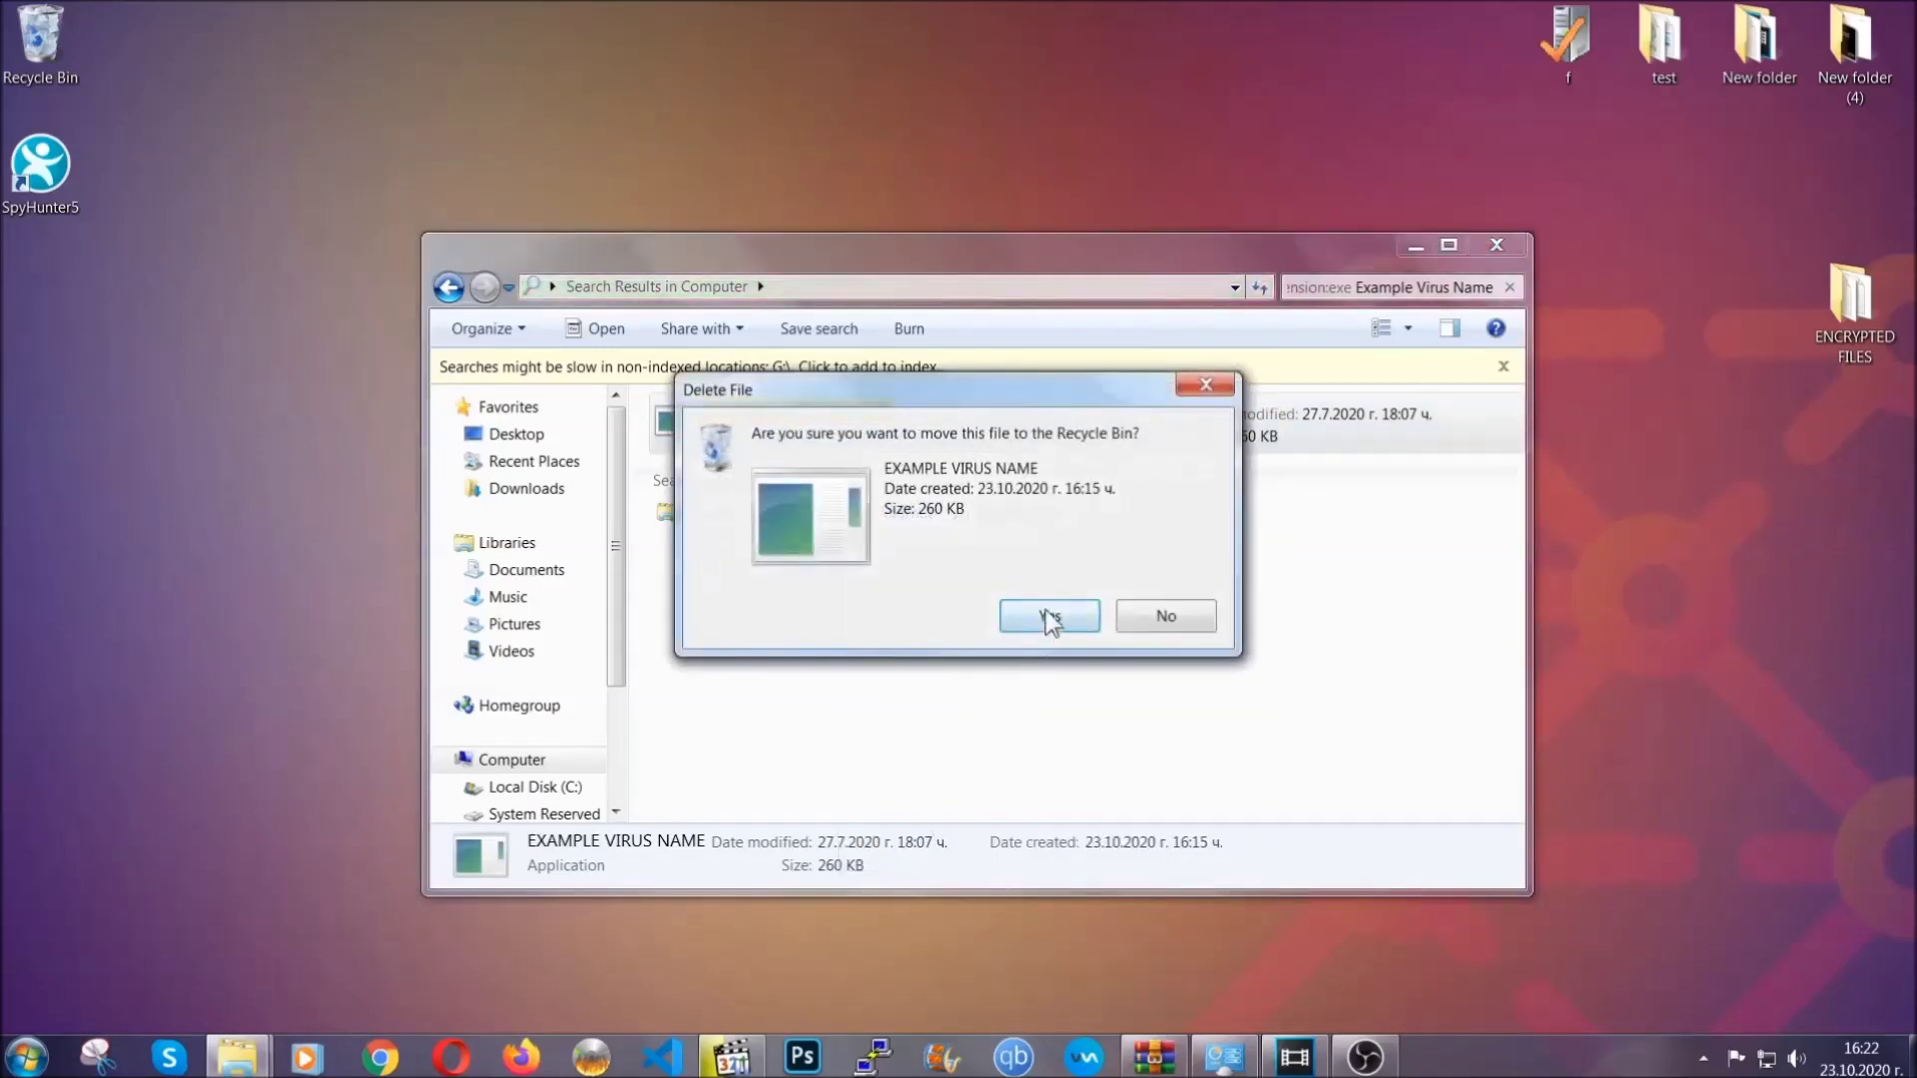
left_click(1048, 617)
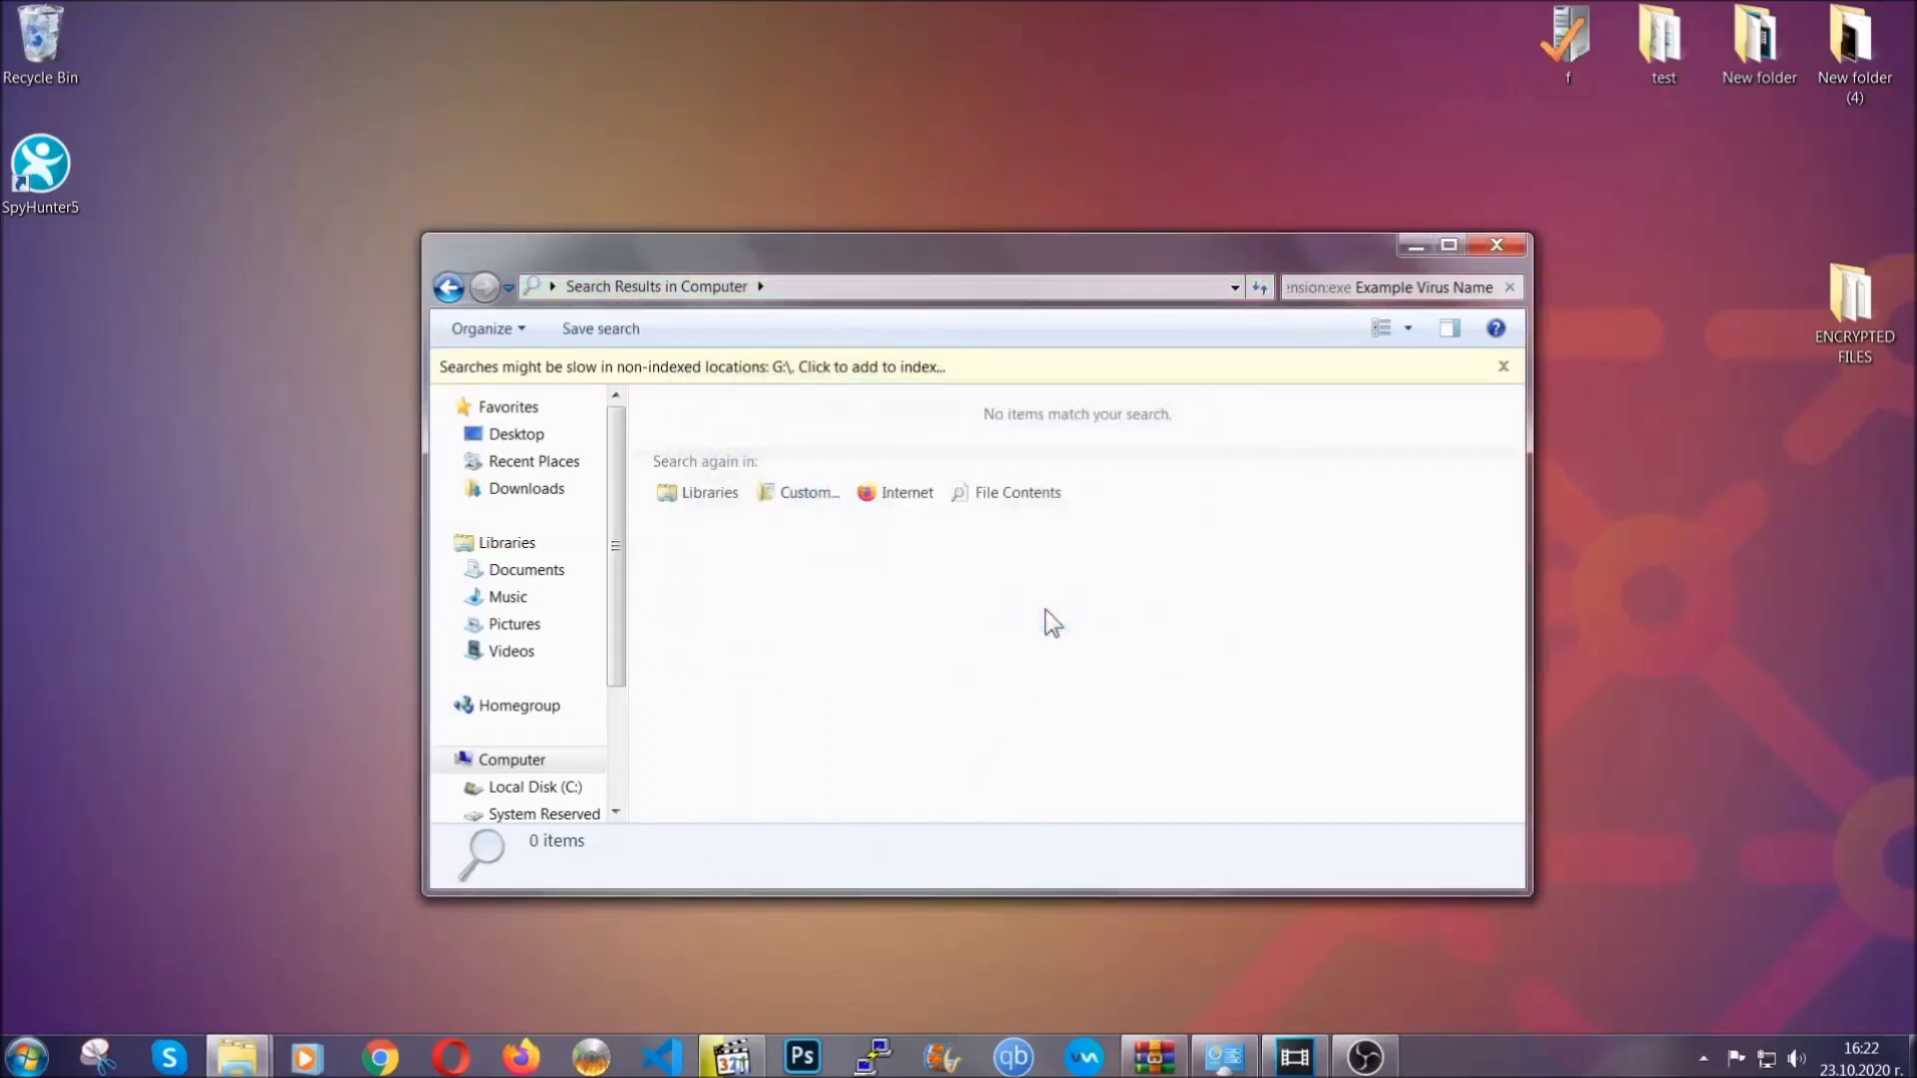
left_click(1498, 245)
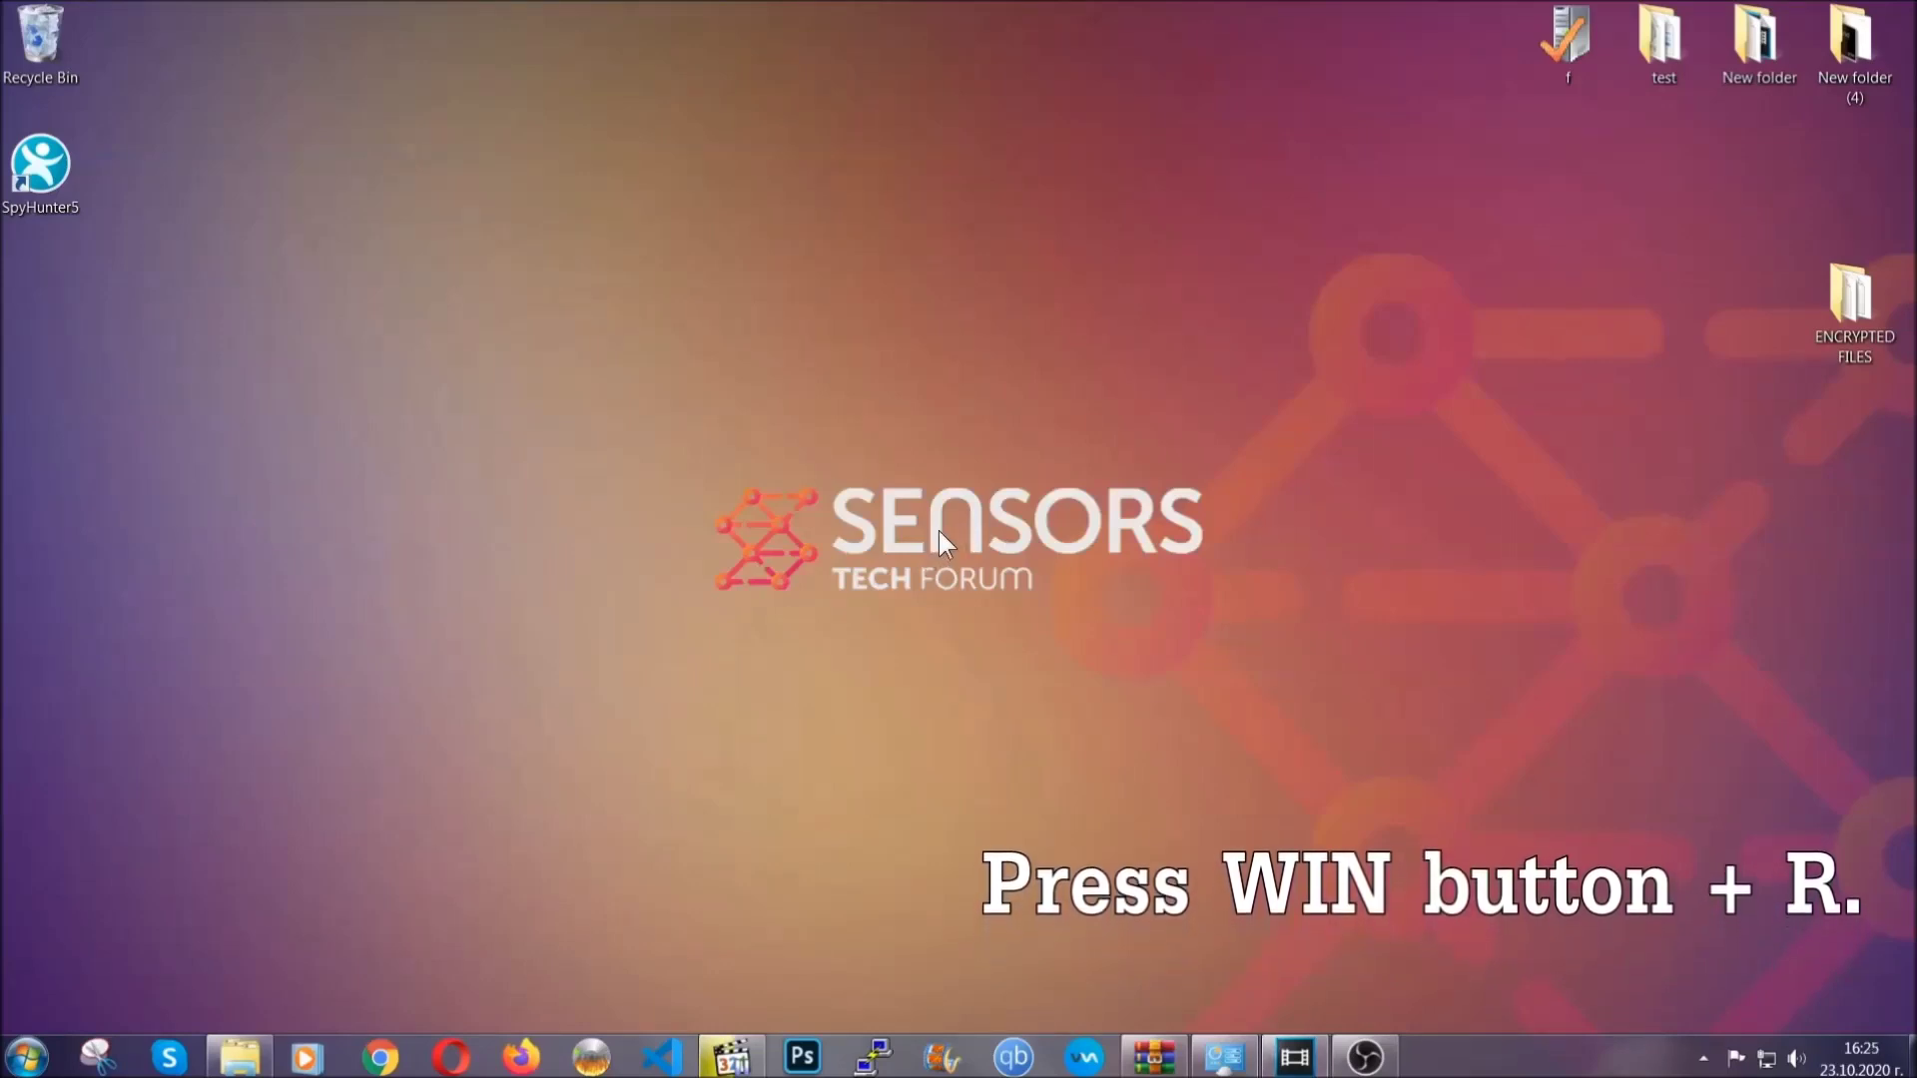
Launch Registry Editor by running REGEDIT from the Run dialog.
key("super+r")
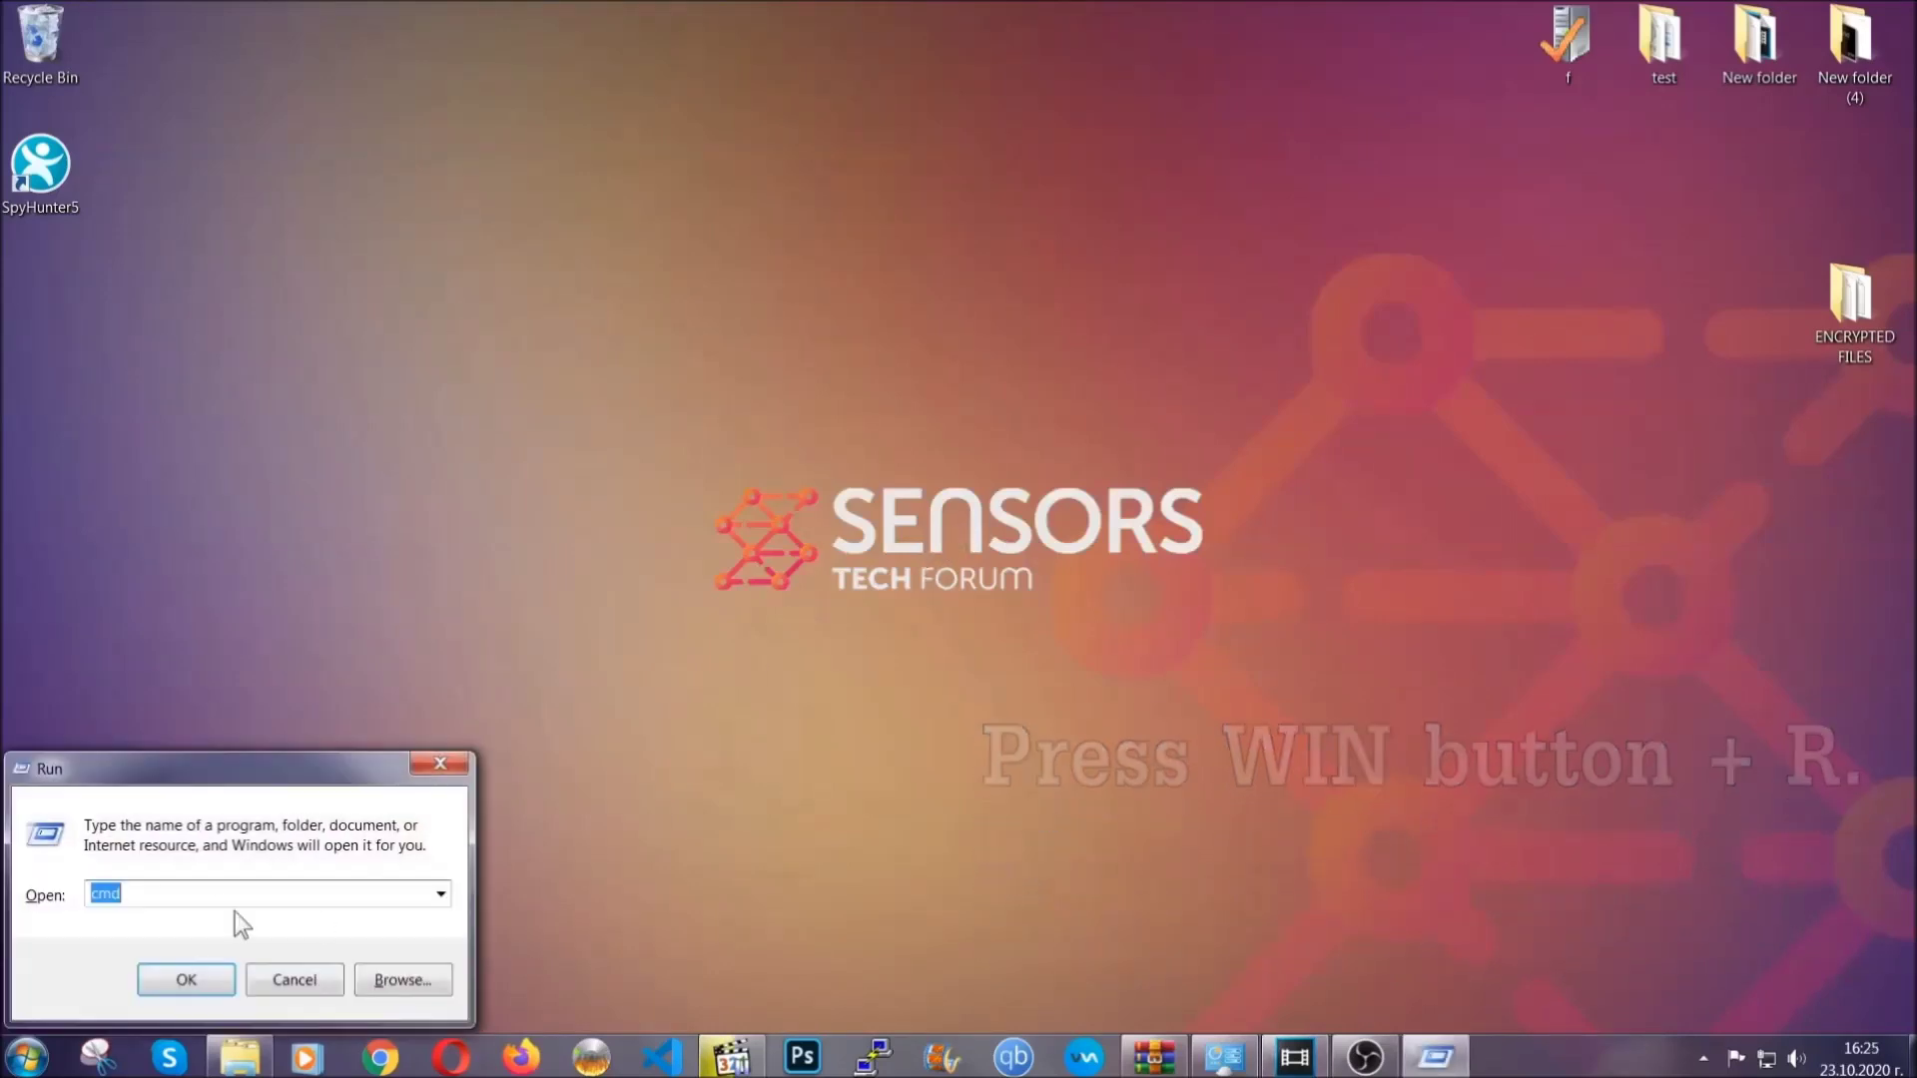
left_click(181, 908)
left_click_drag(181, 907, 24, 903)
type("REGEDIT")
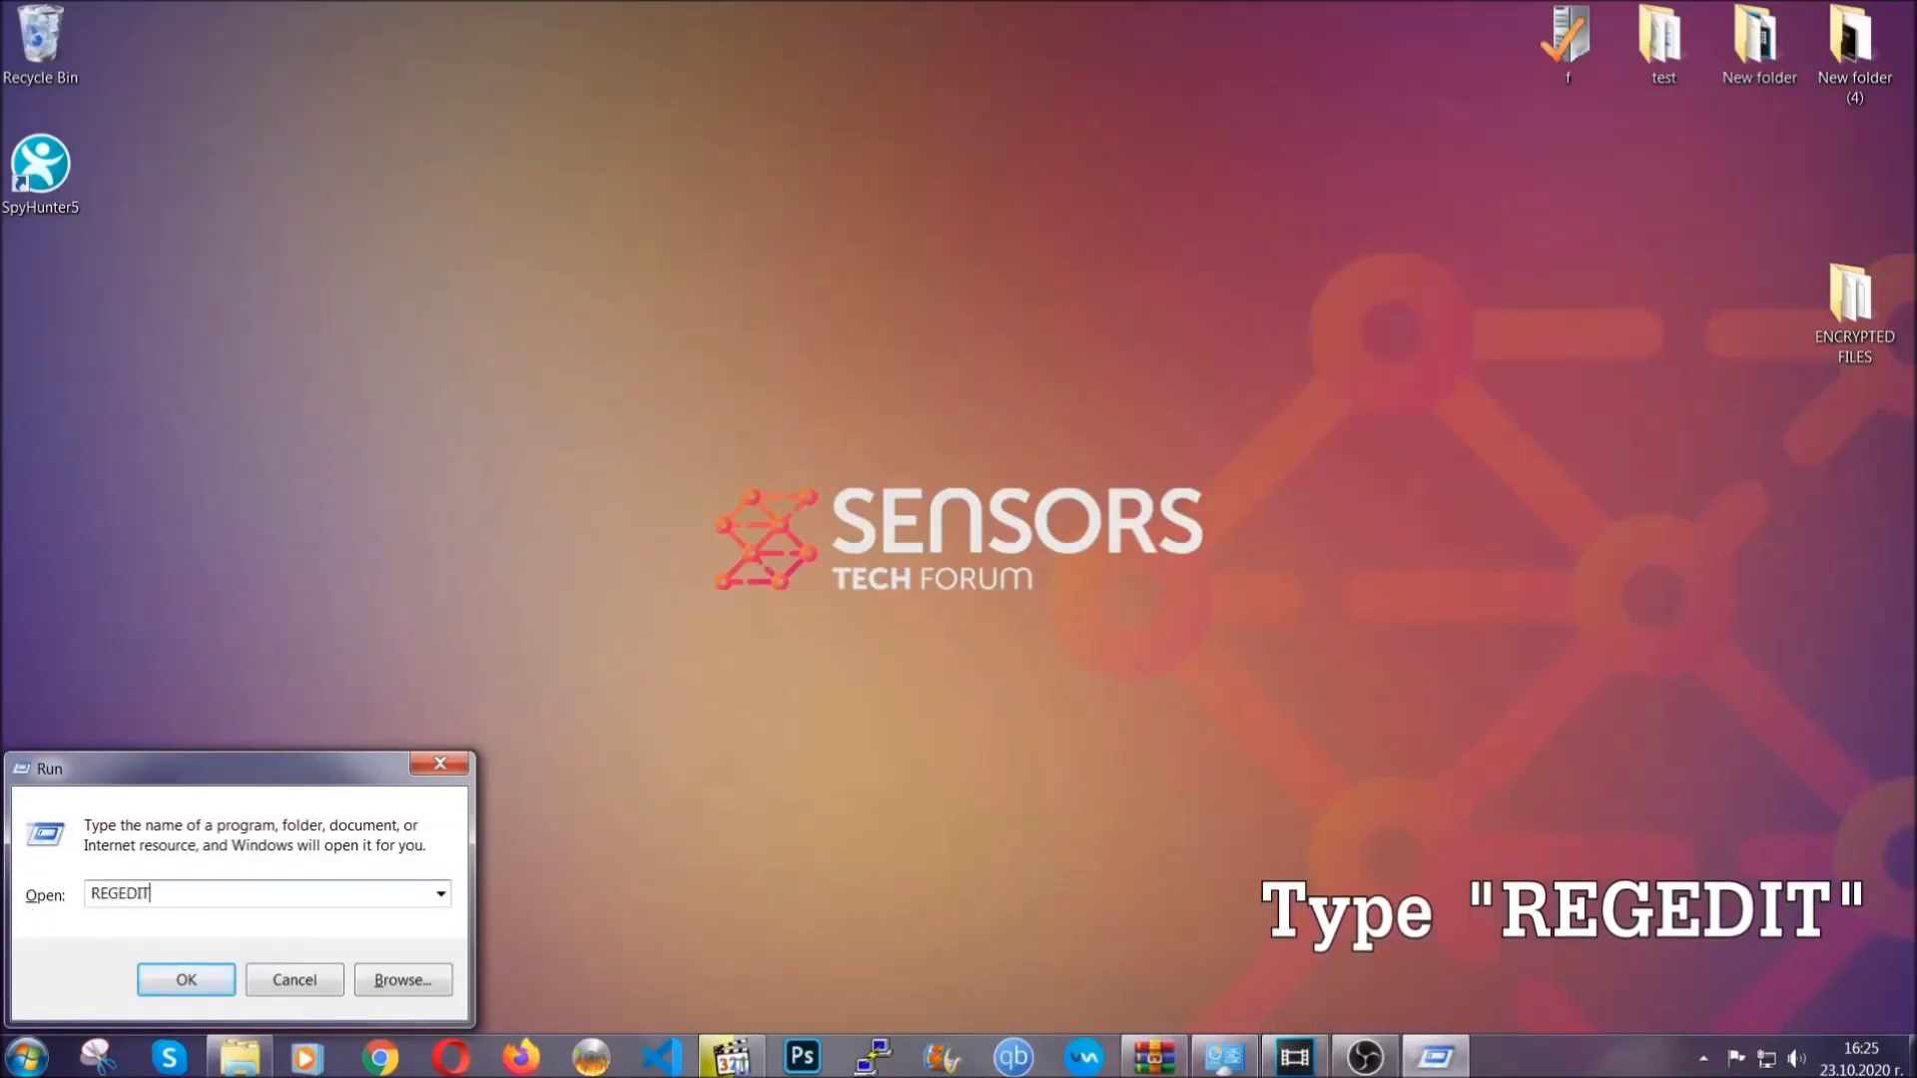
left_click(164, 974)
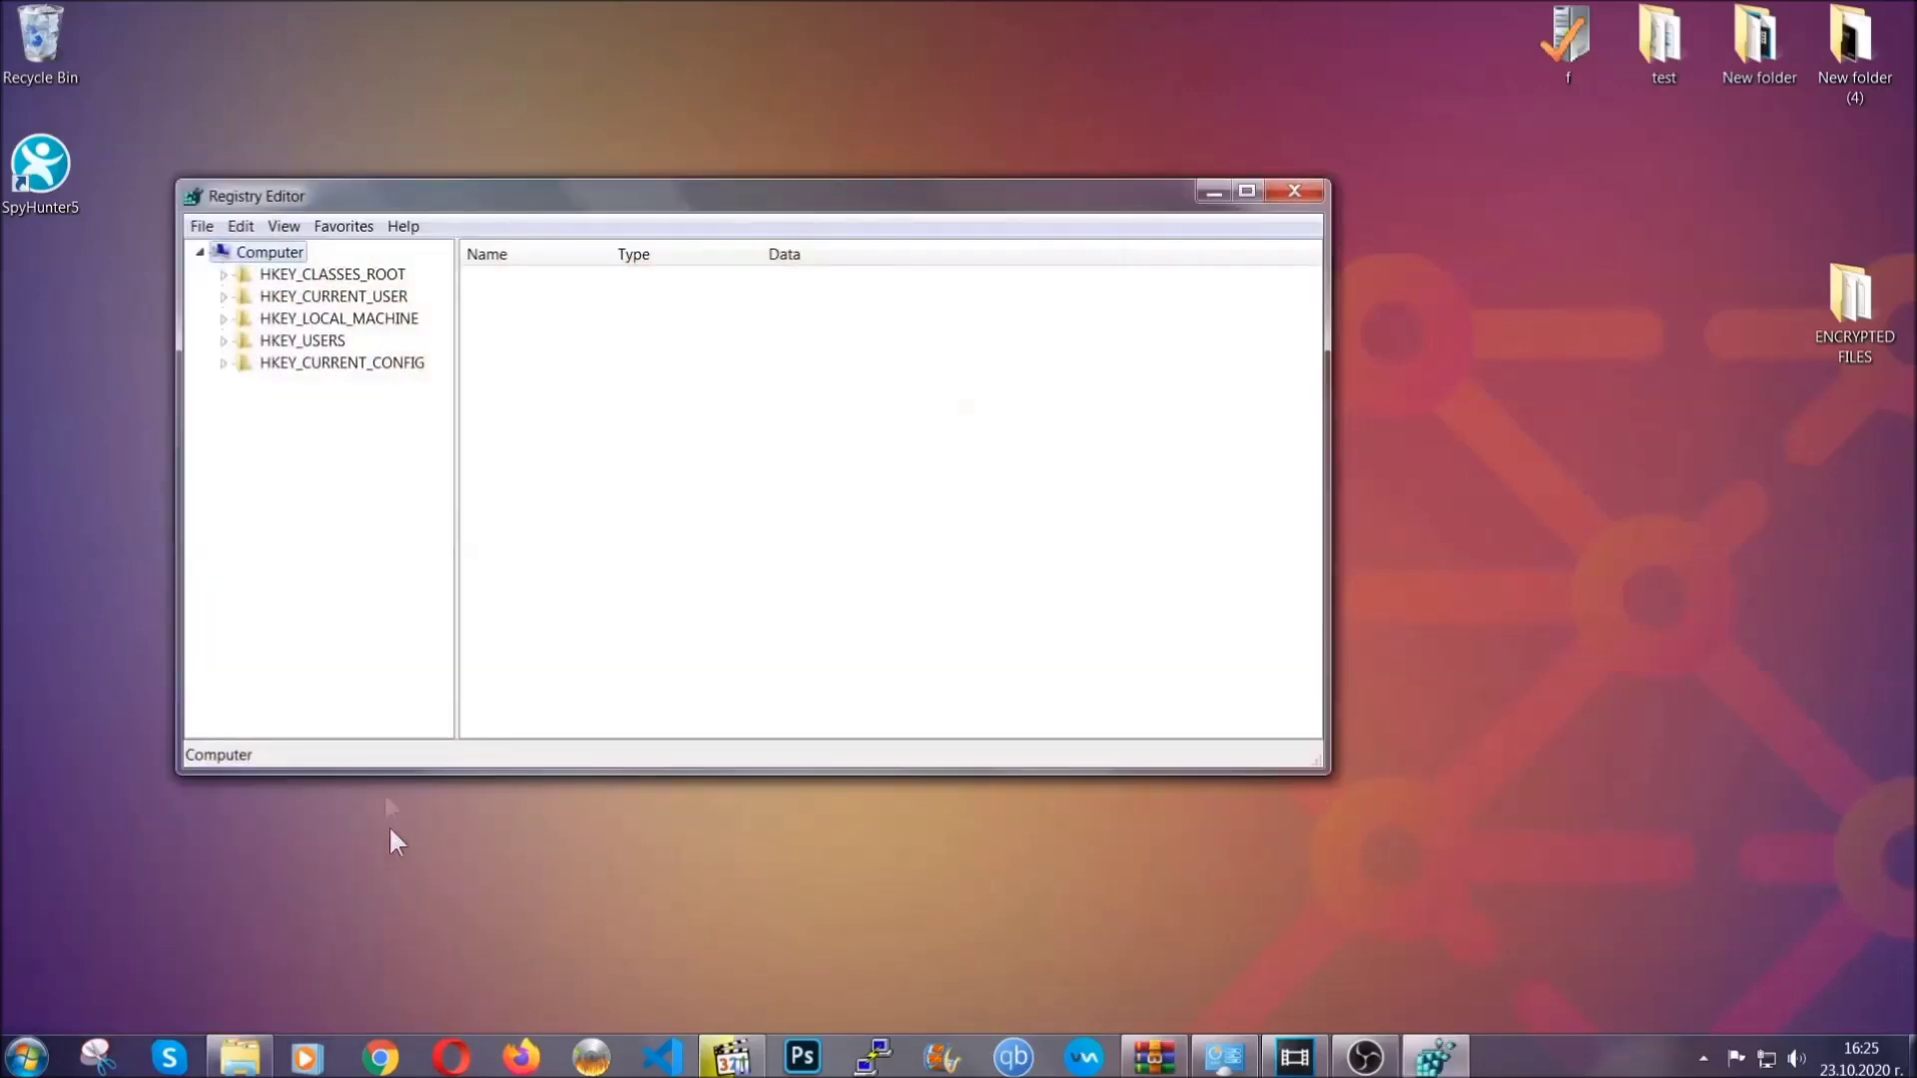
Export the whole registry to the Desktop as BACKUP.reg.
left_click(202, 226)
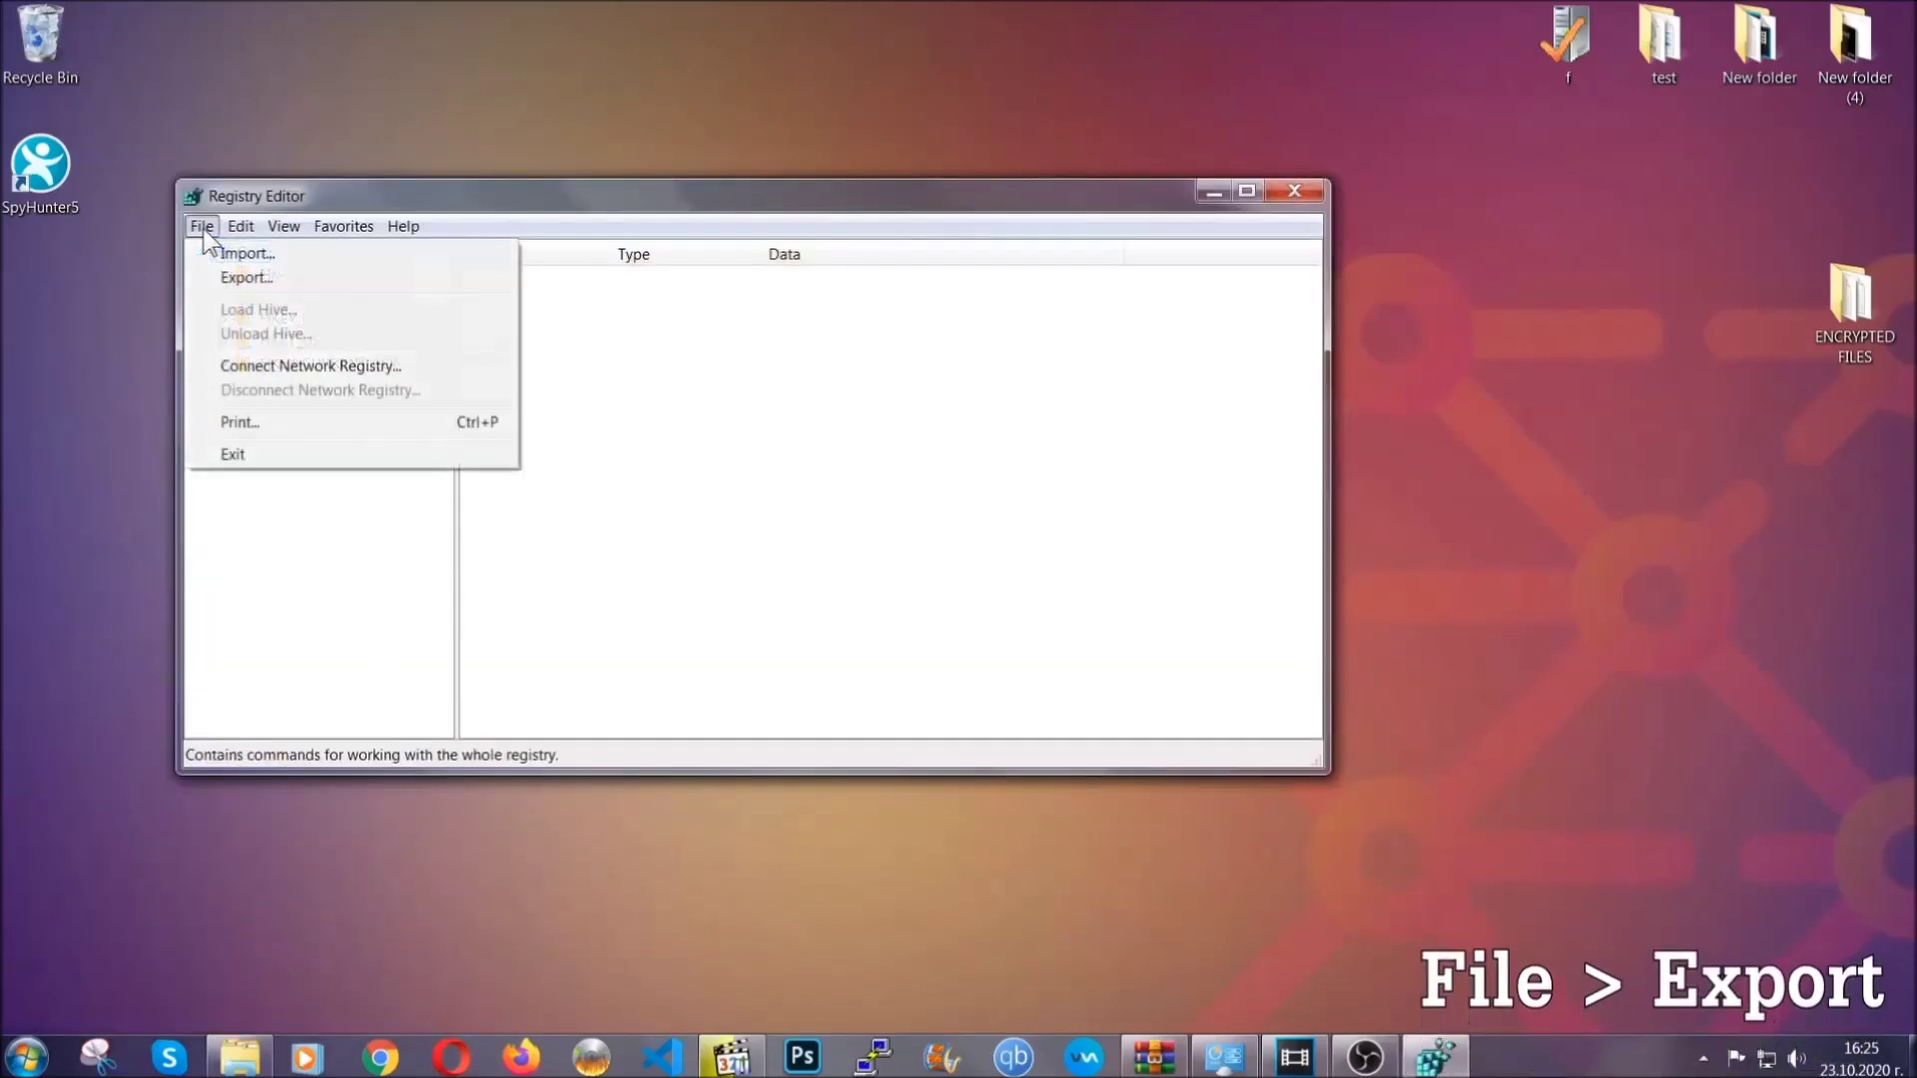
left_click(248, 276)
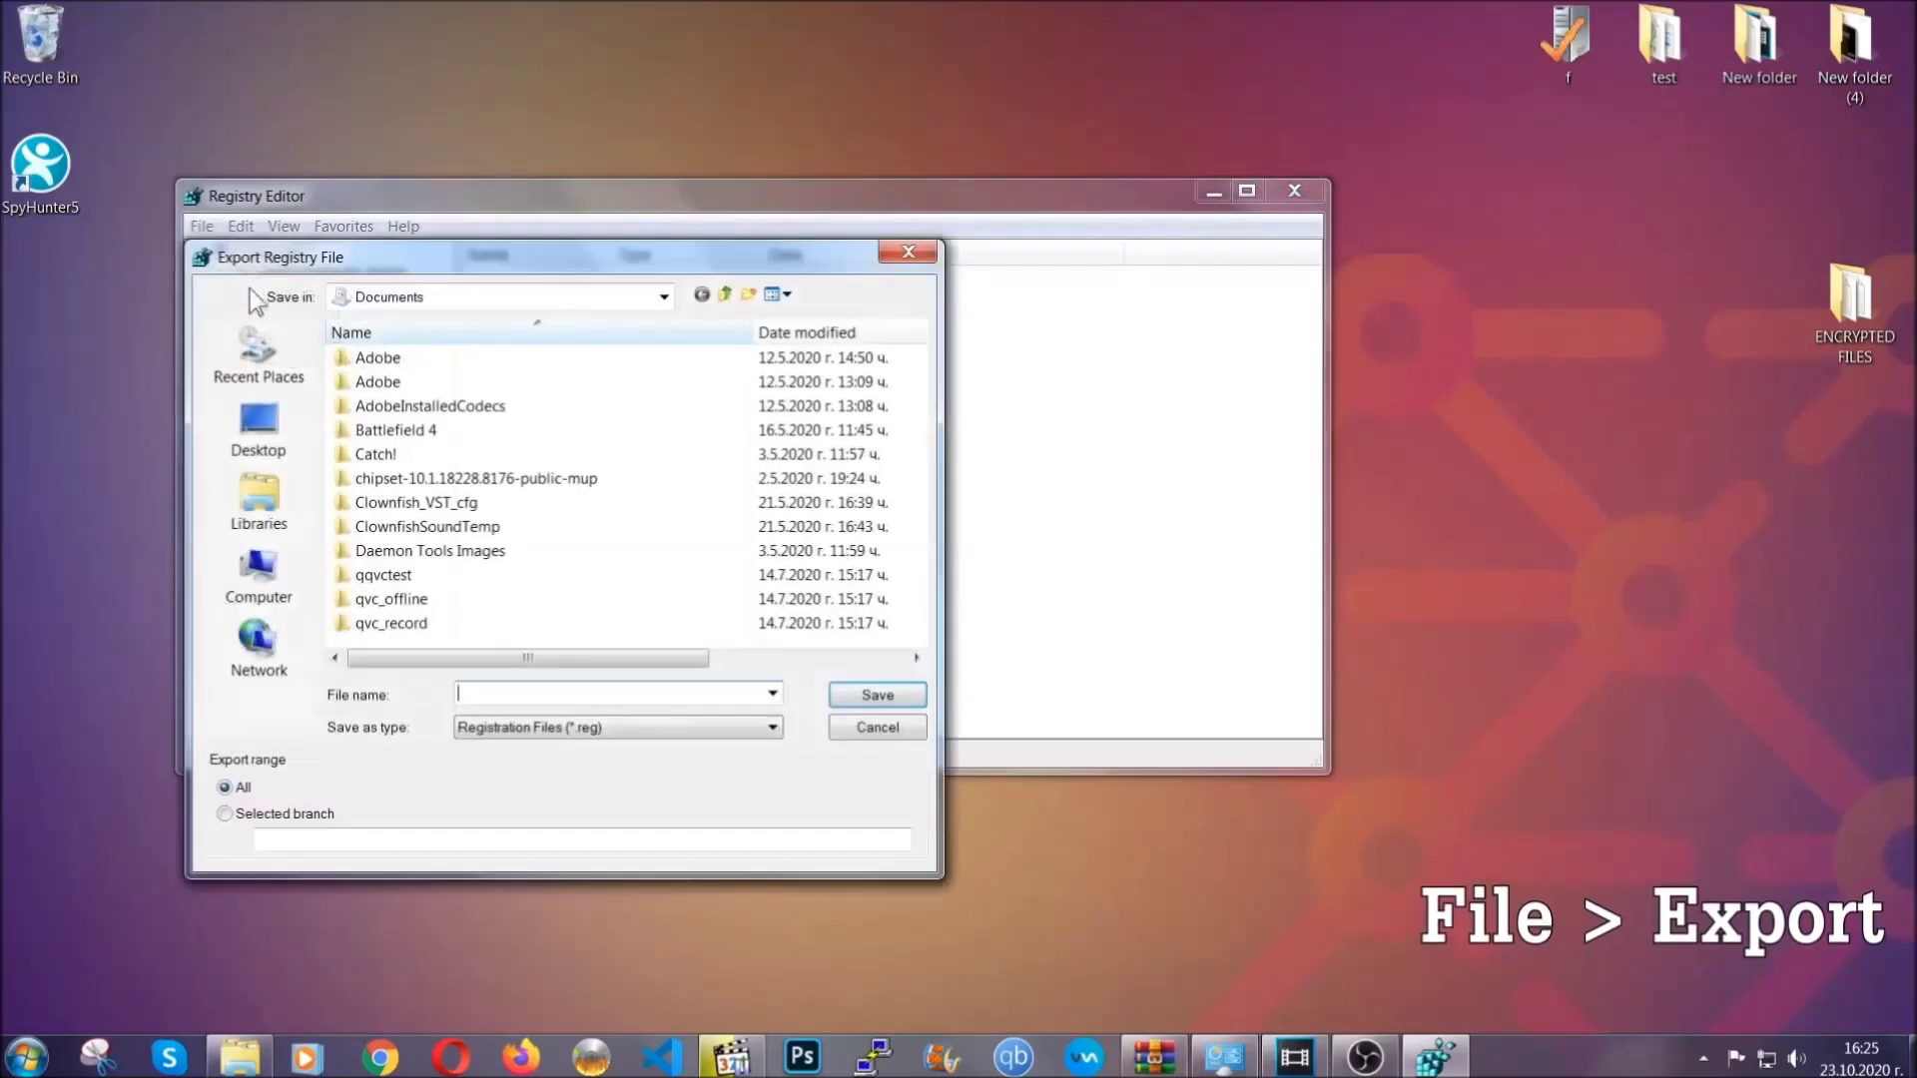
left_click(247, 422)
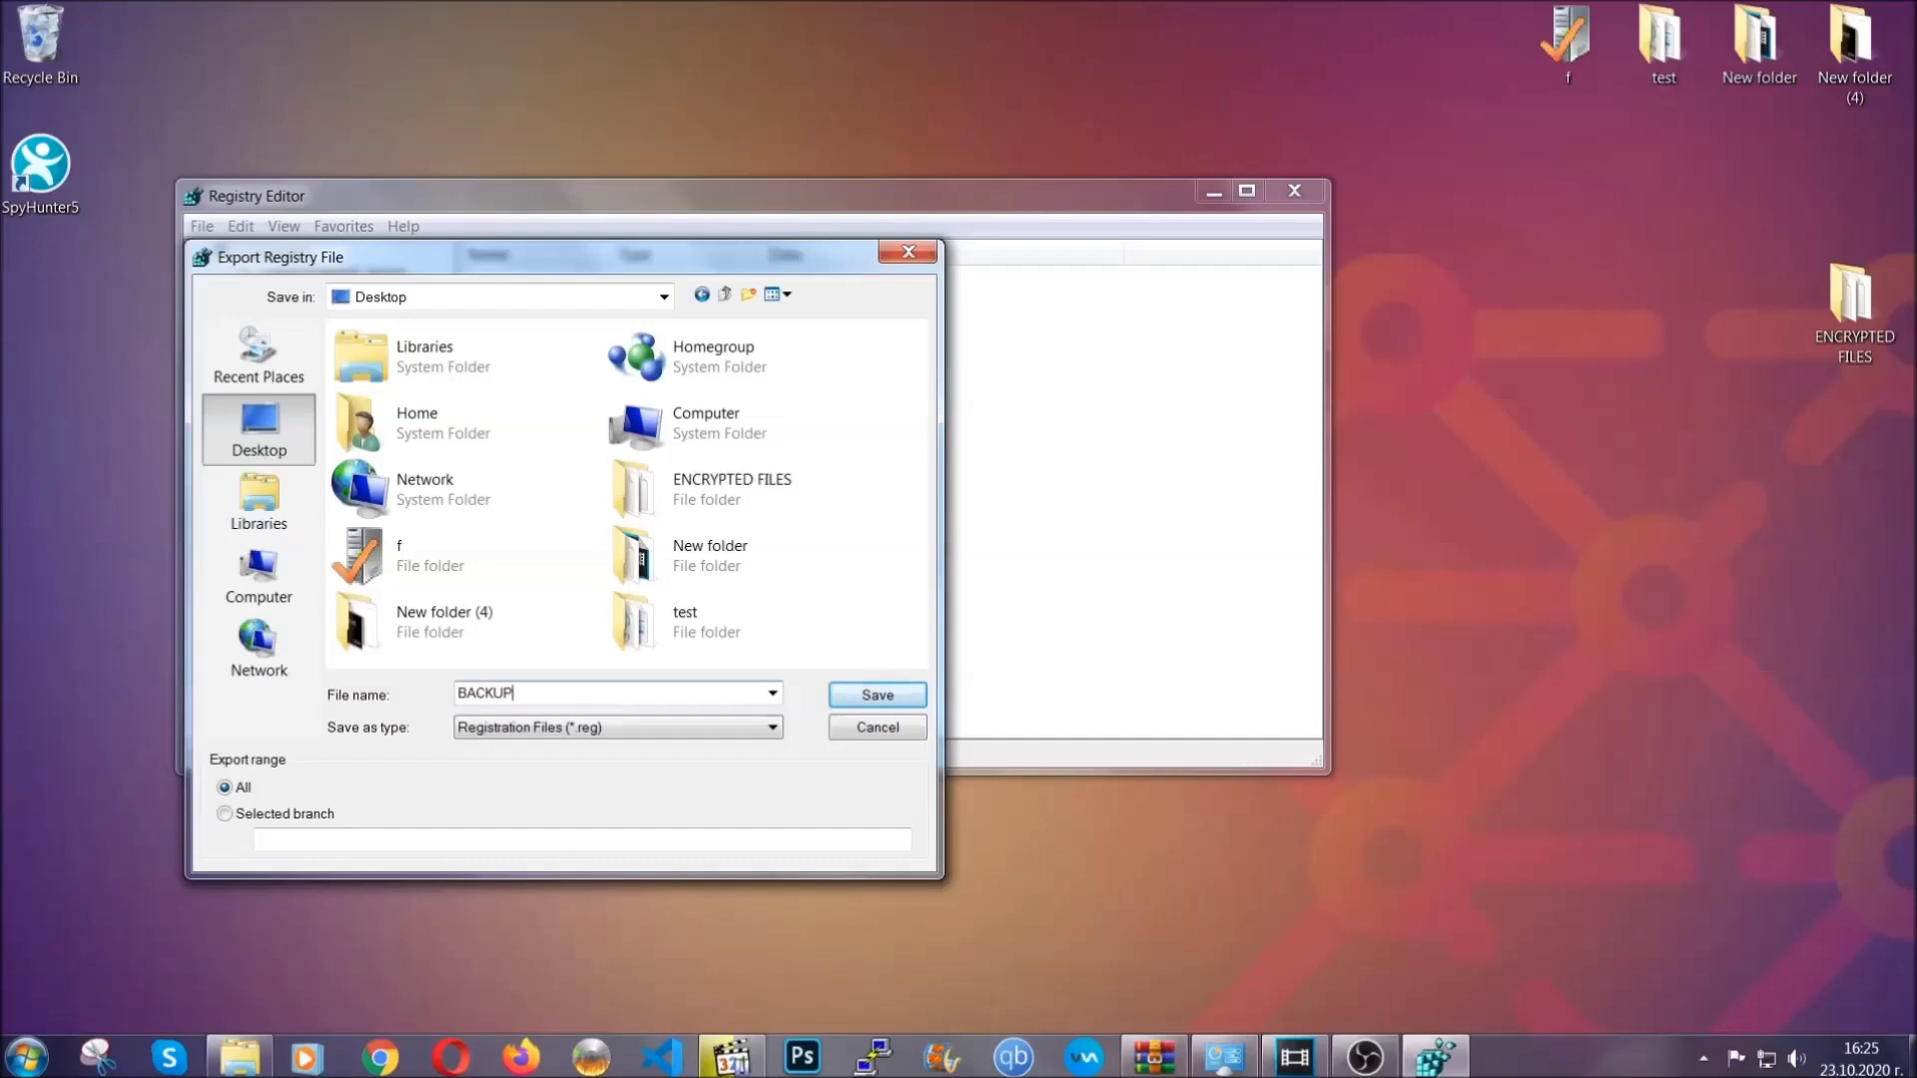
left_click(865, 697)
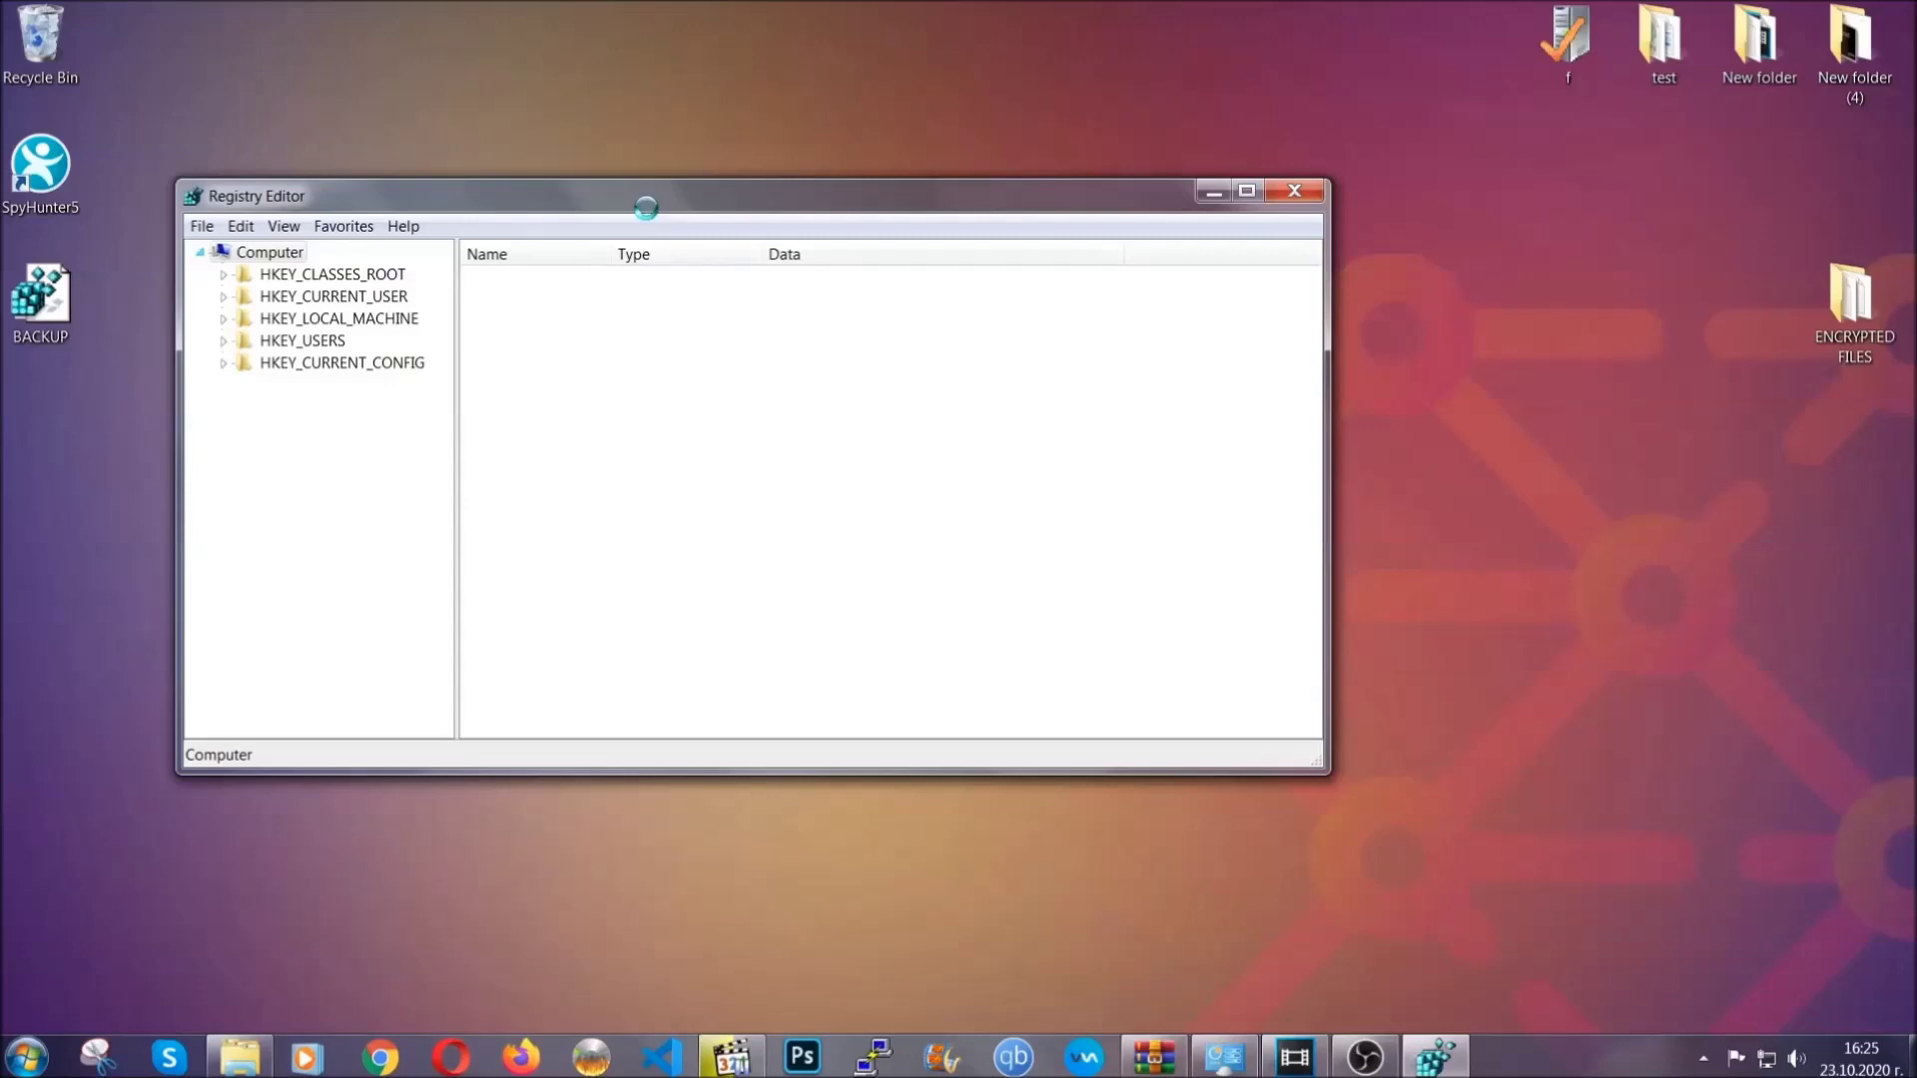
left_click_drag(645, 207, 835, 268)
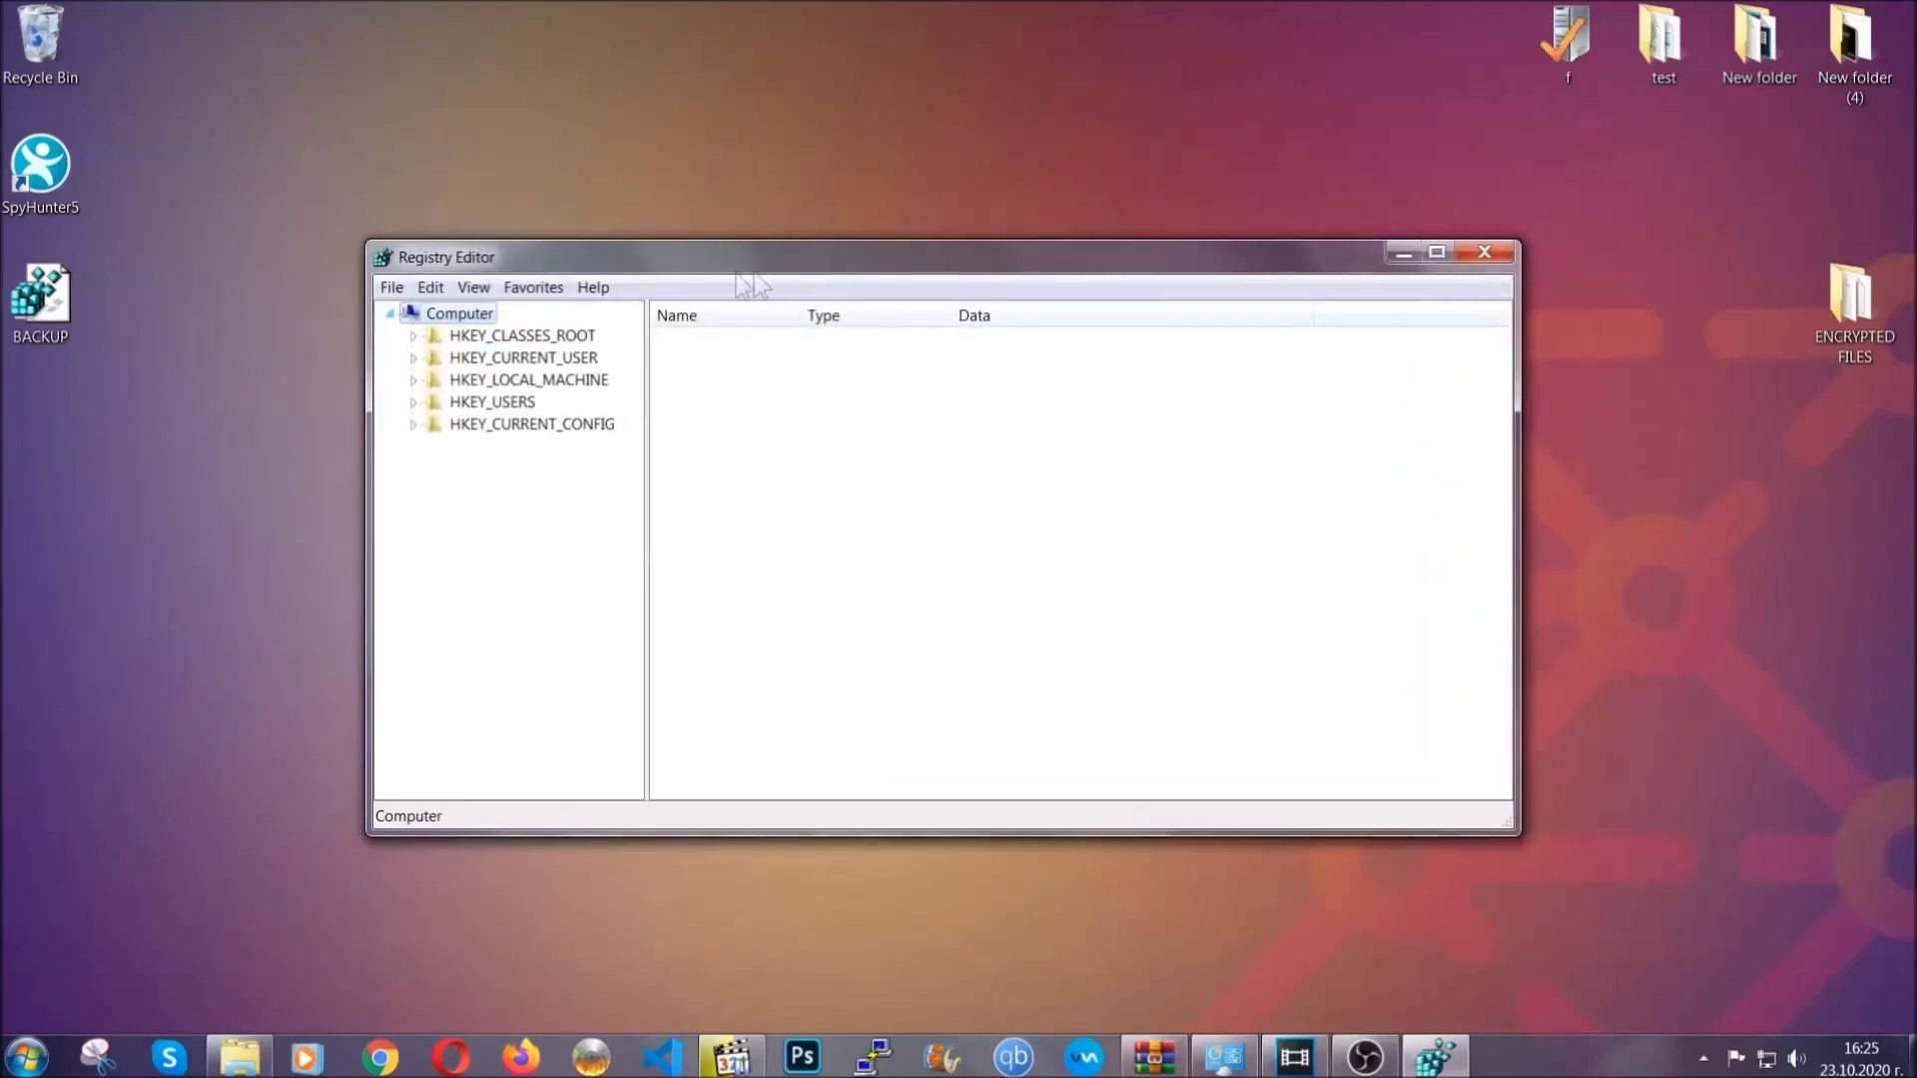
Open Registry Editor's File menu and dismiss it without choosing anything.
left_click(391, 288)
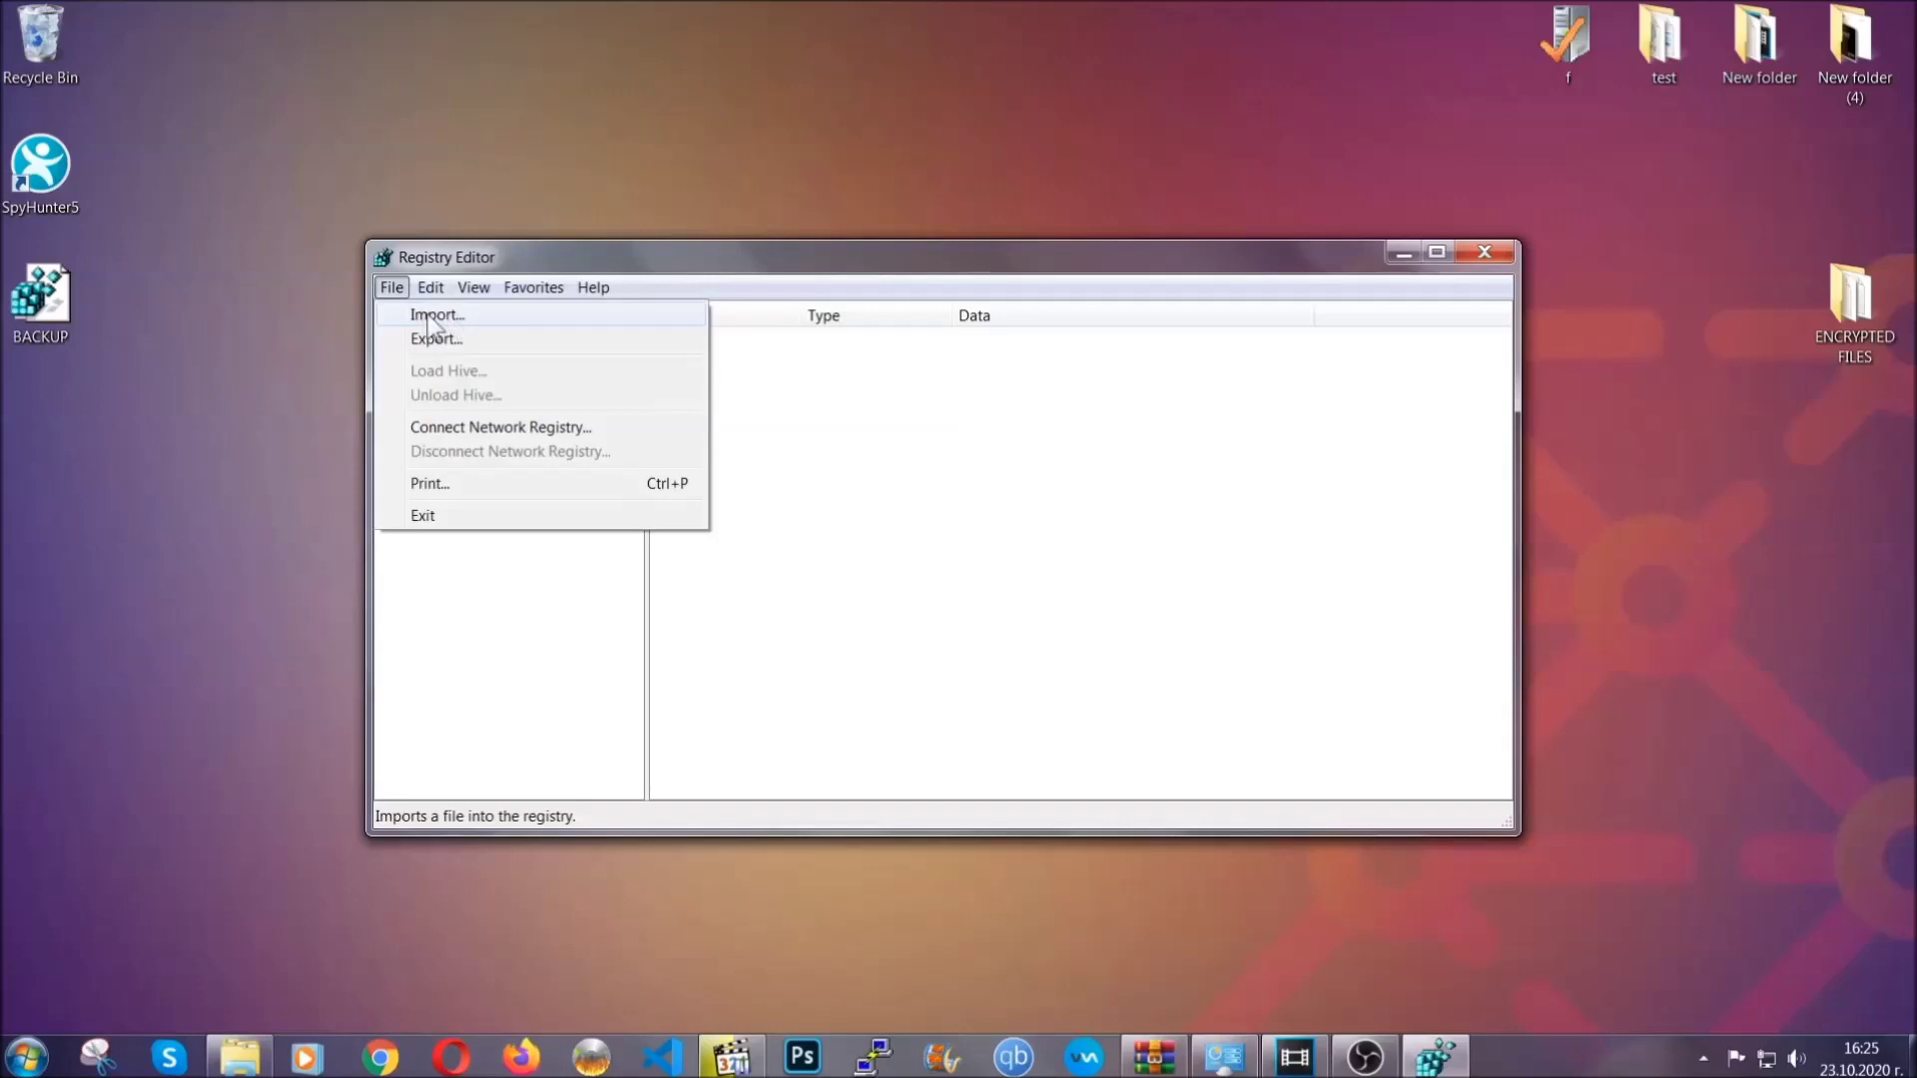
left_click(392, 288)
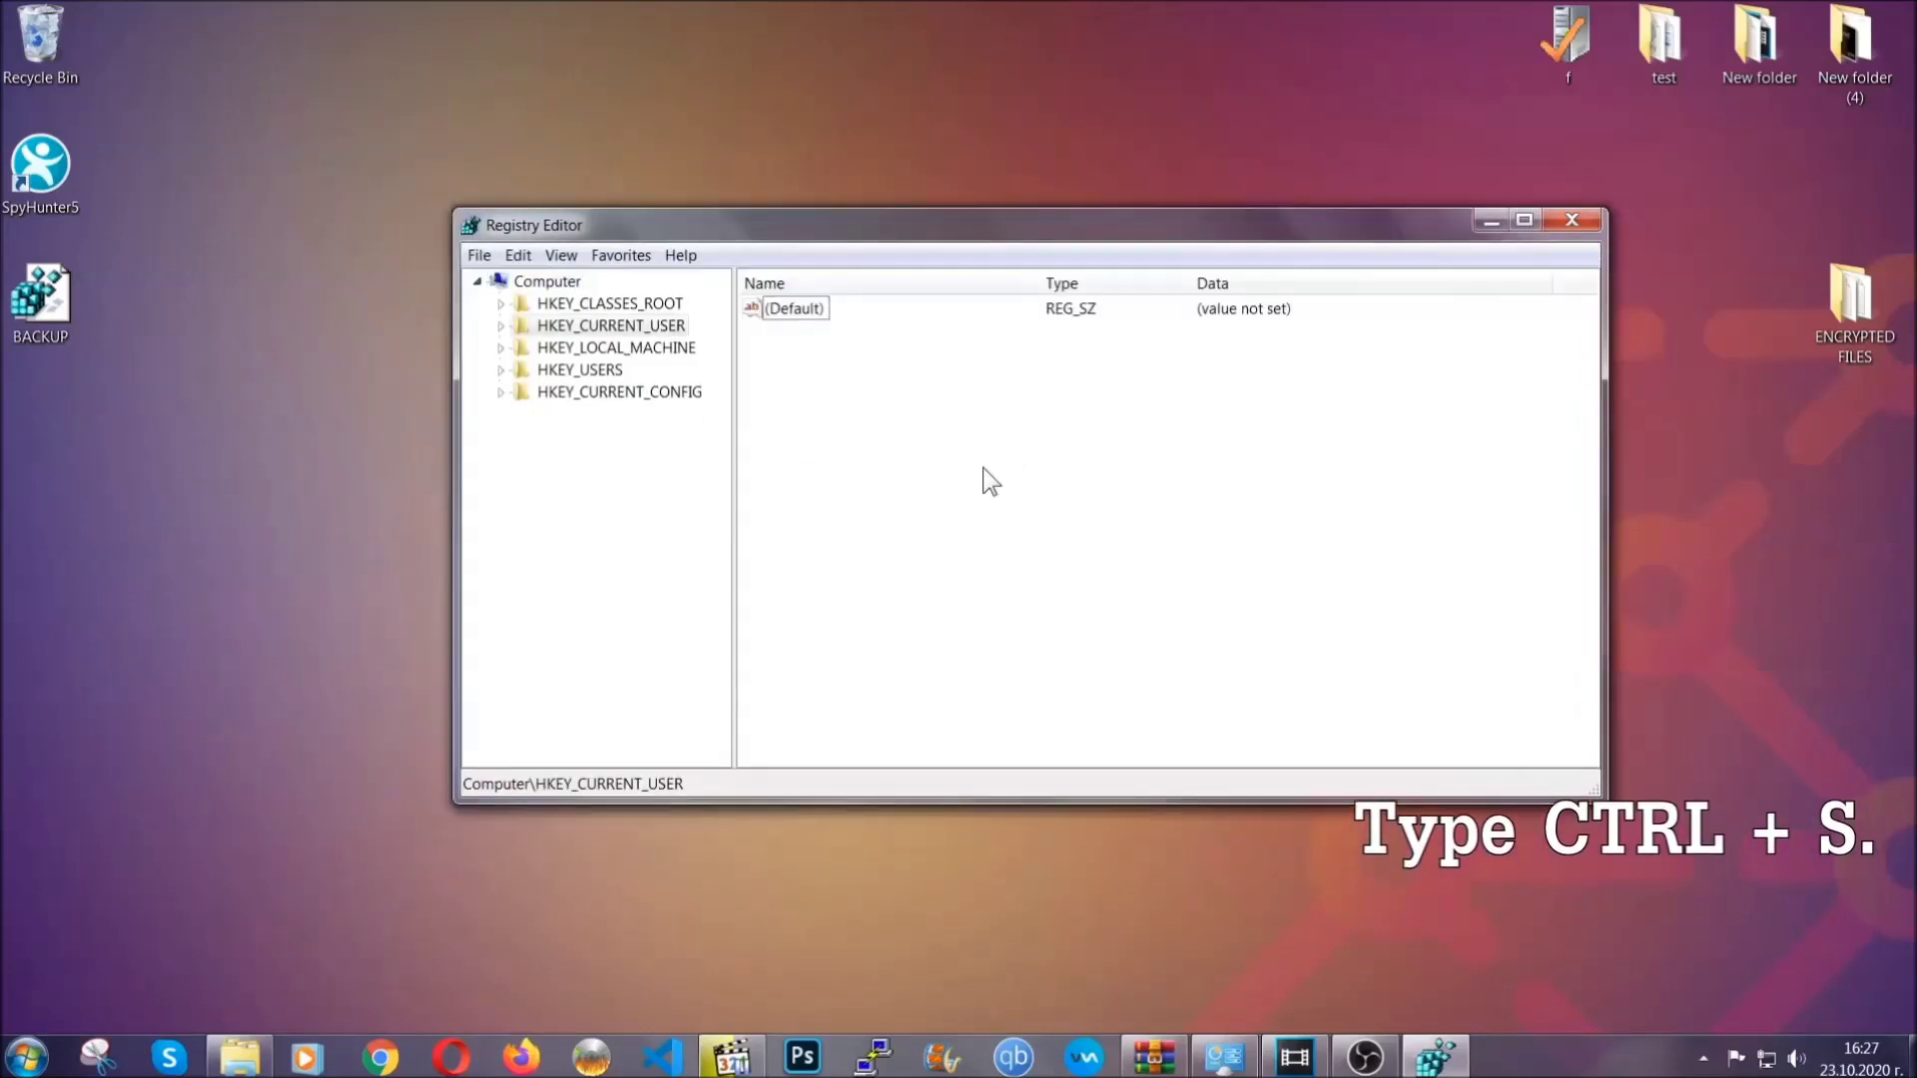
Find the RunOnce key, then select the CurrentVersion\Run key to list its startup values.
key("ctrl+f")
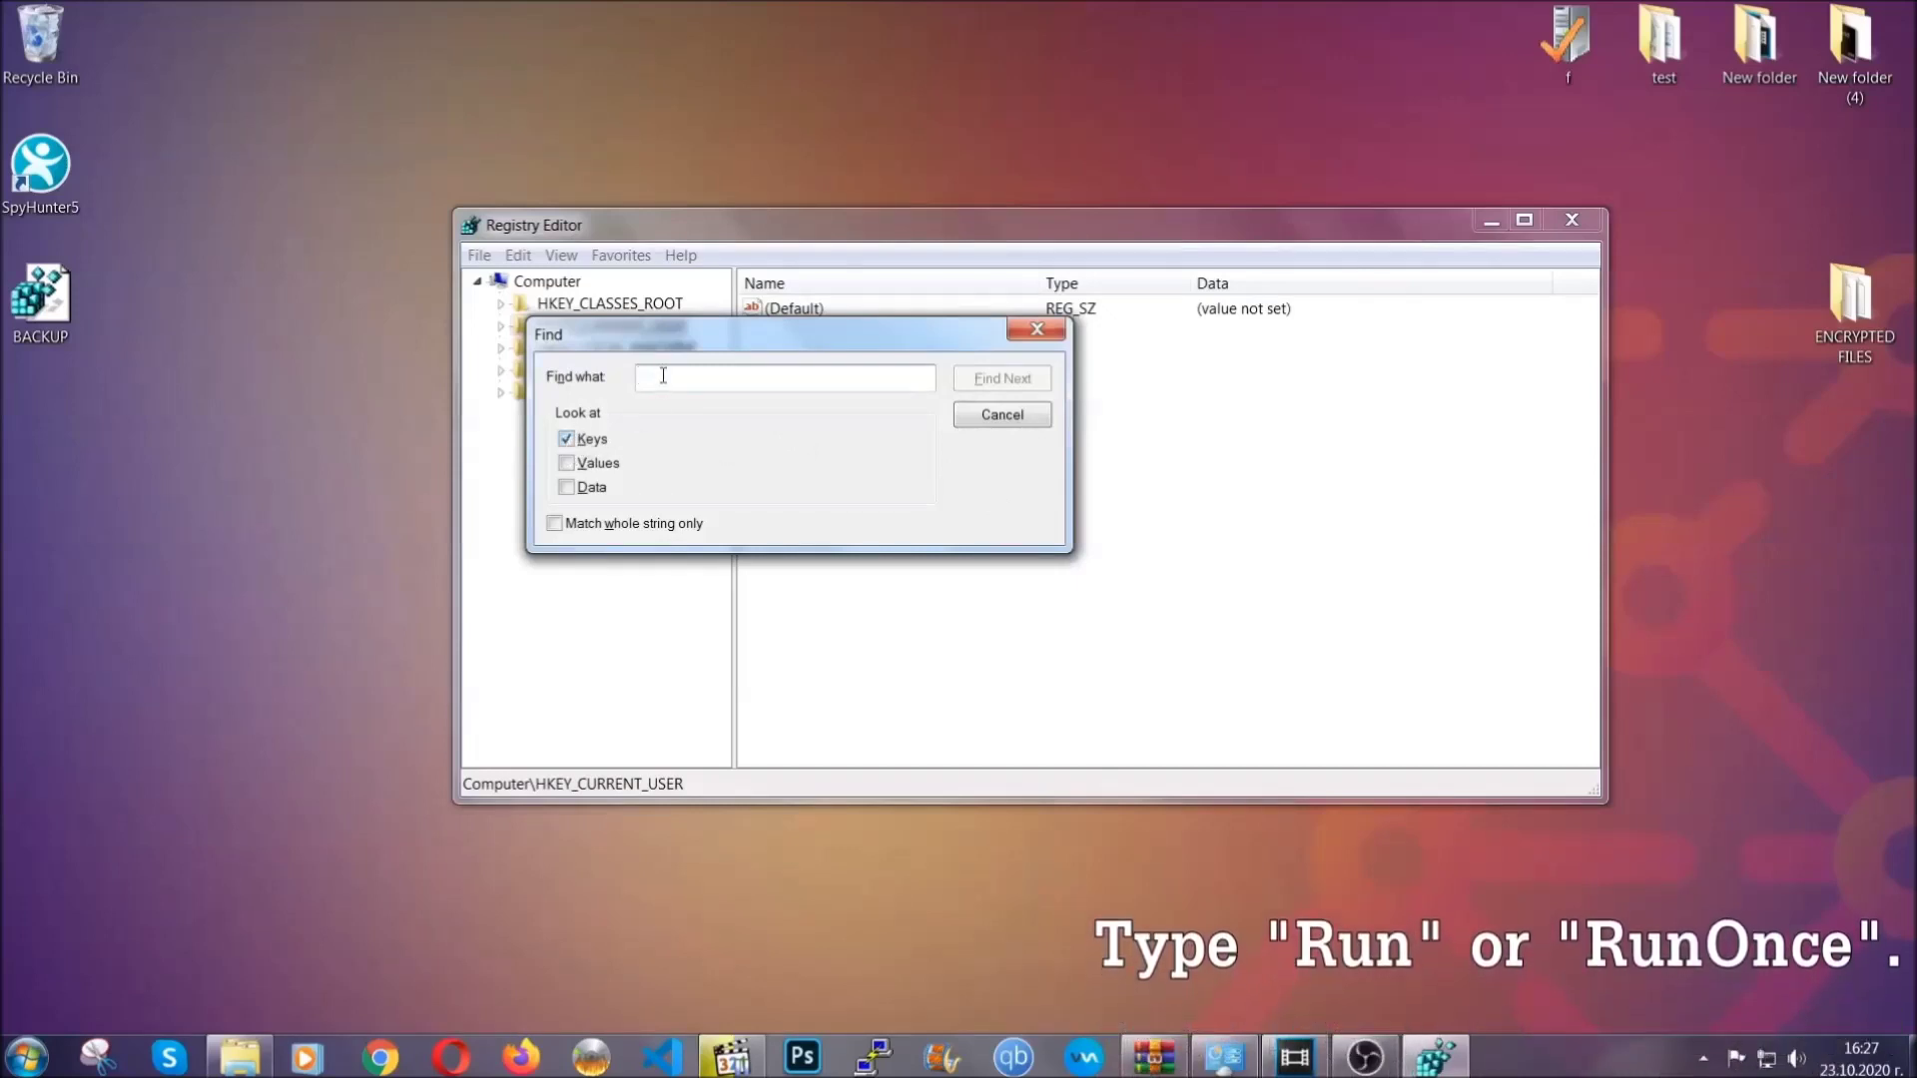
type("RunO")
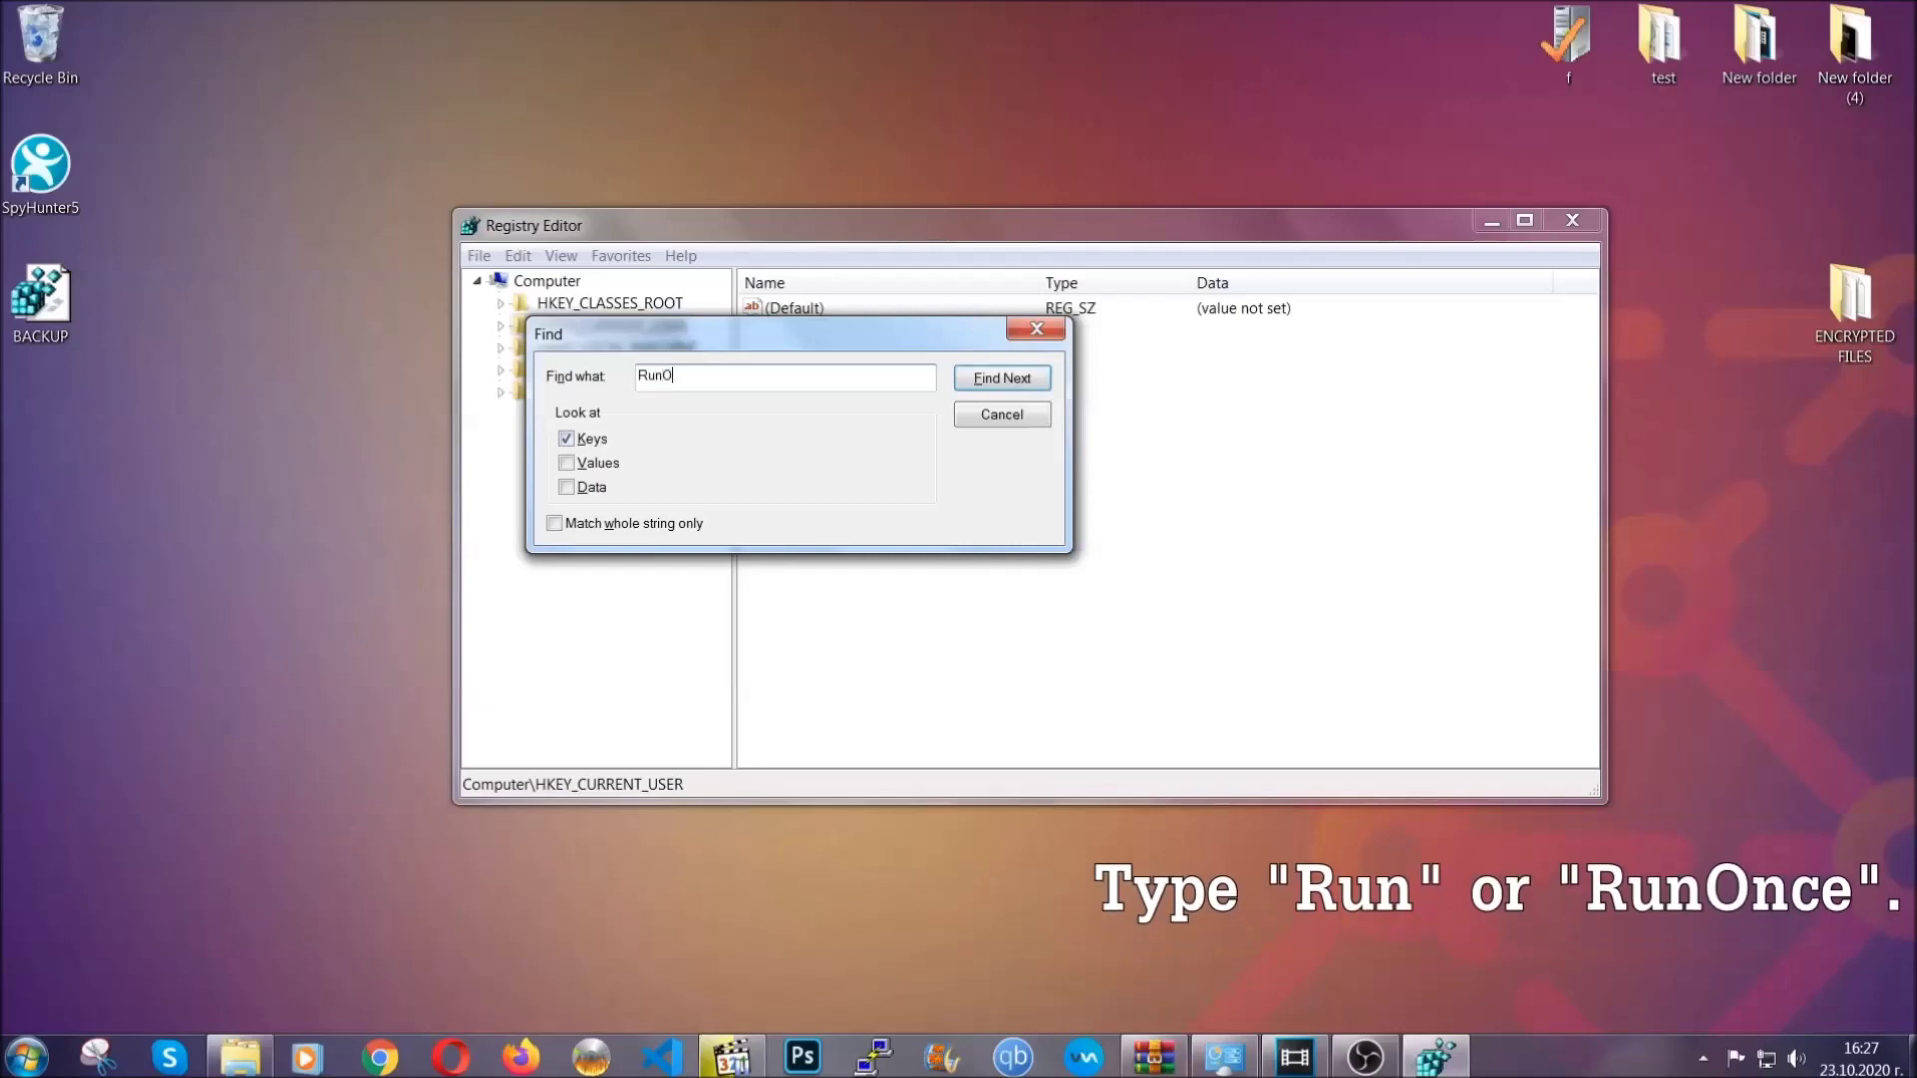
type("nce")
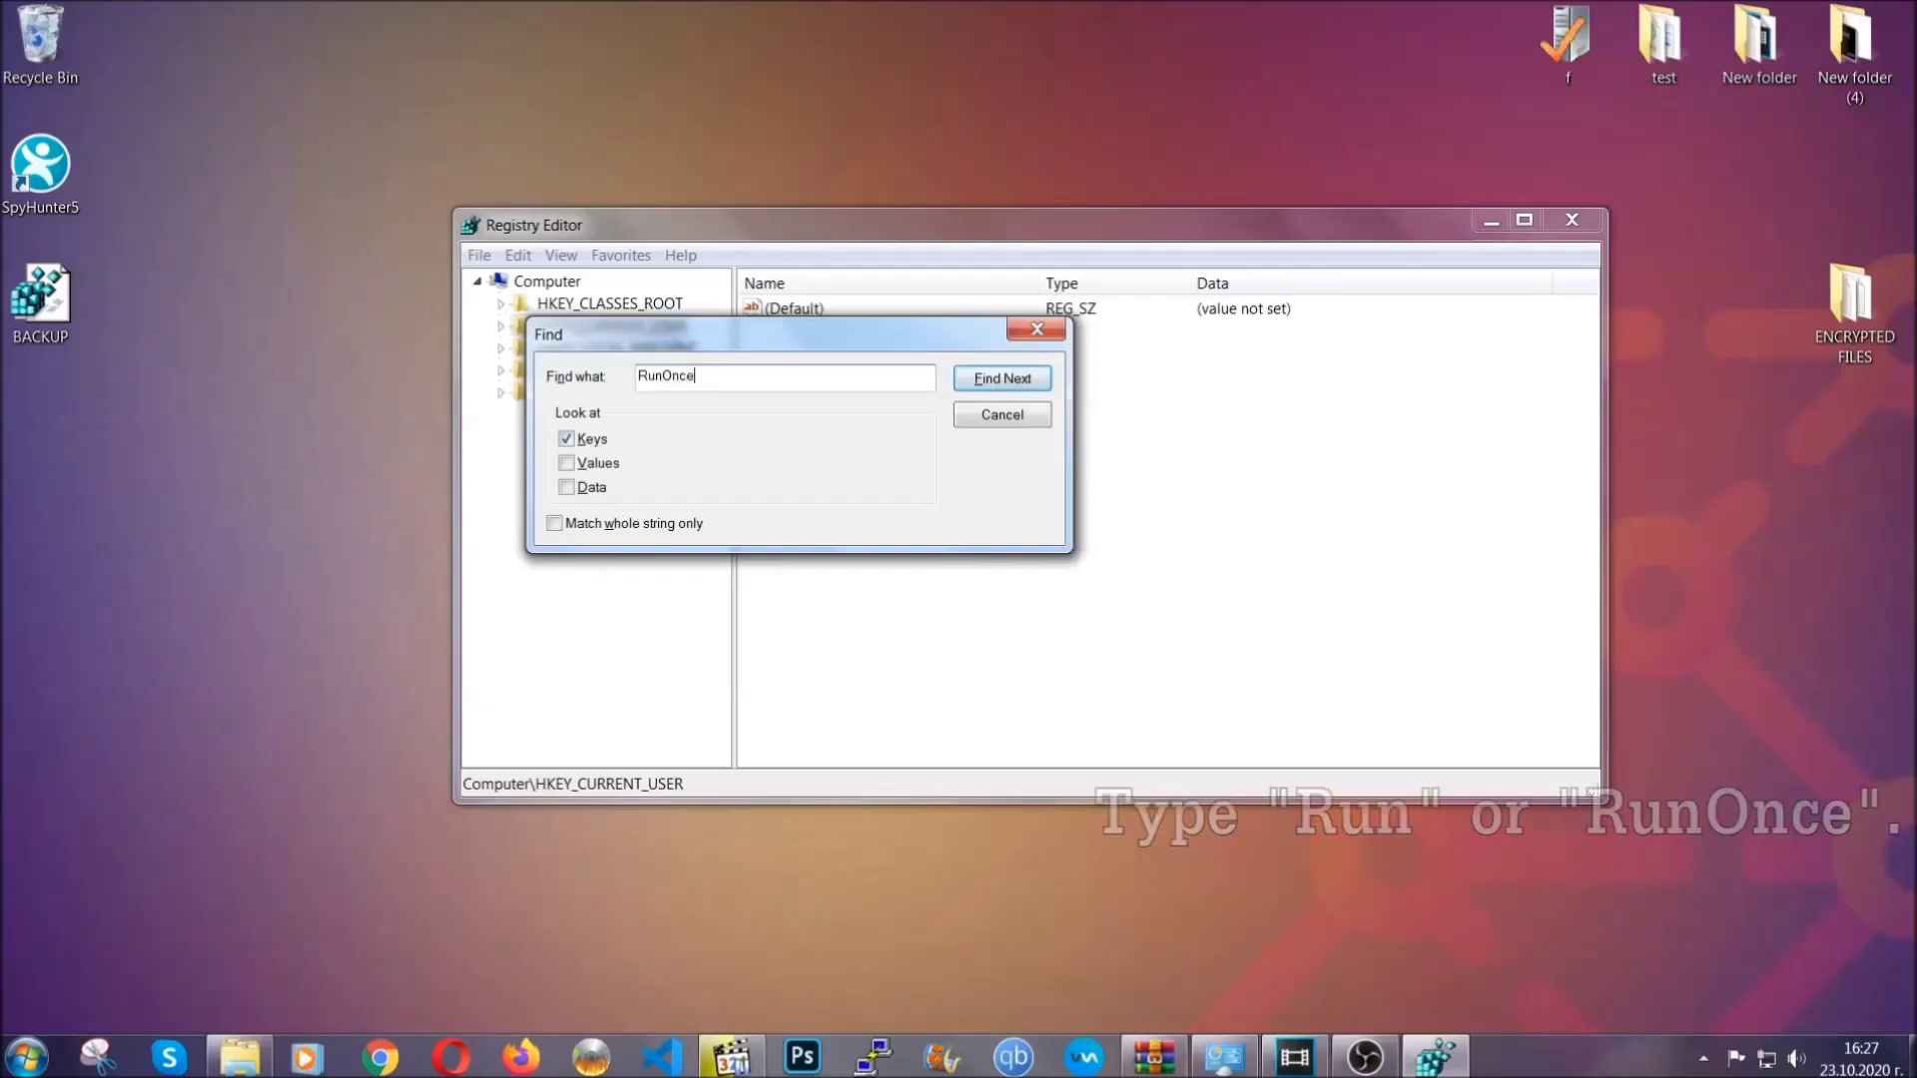
left_click(1025, 381)
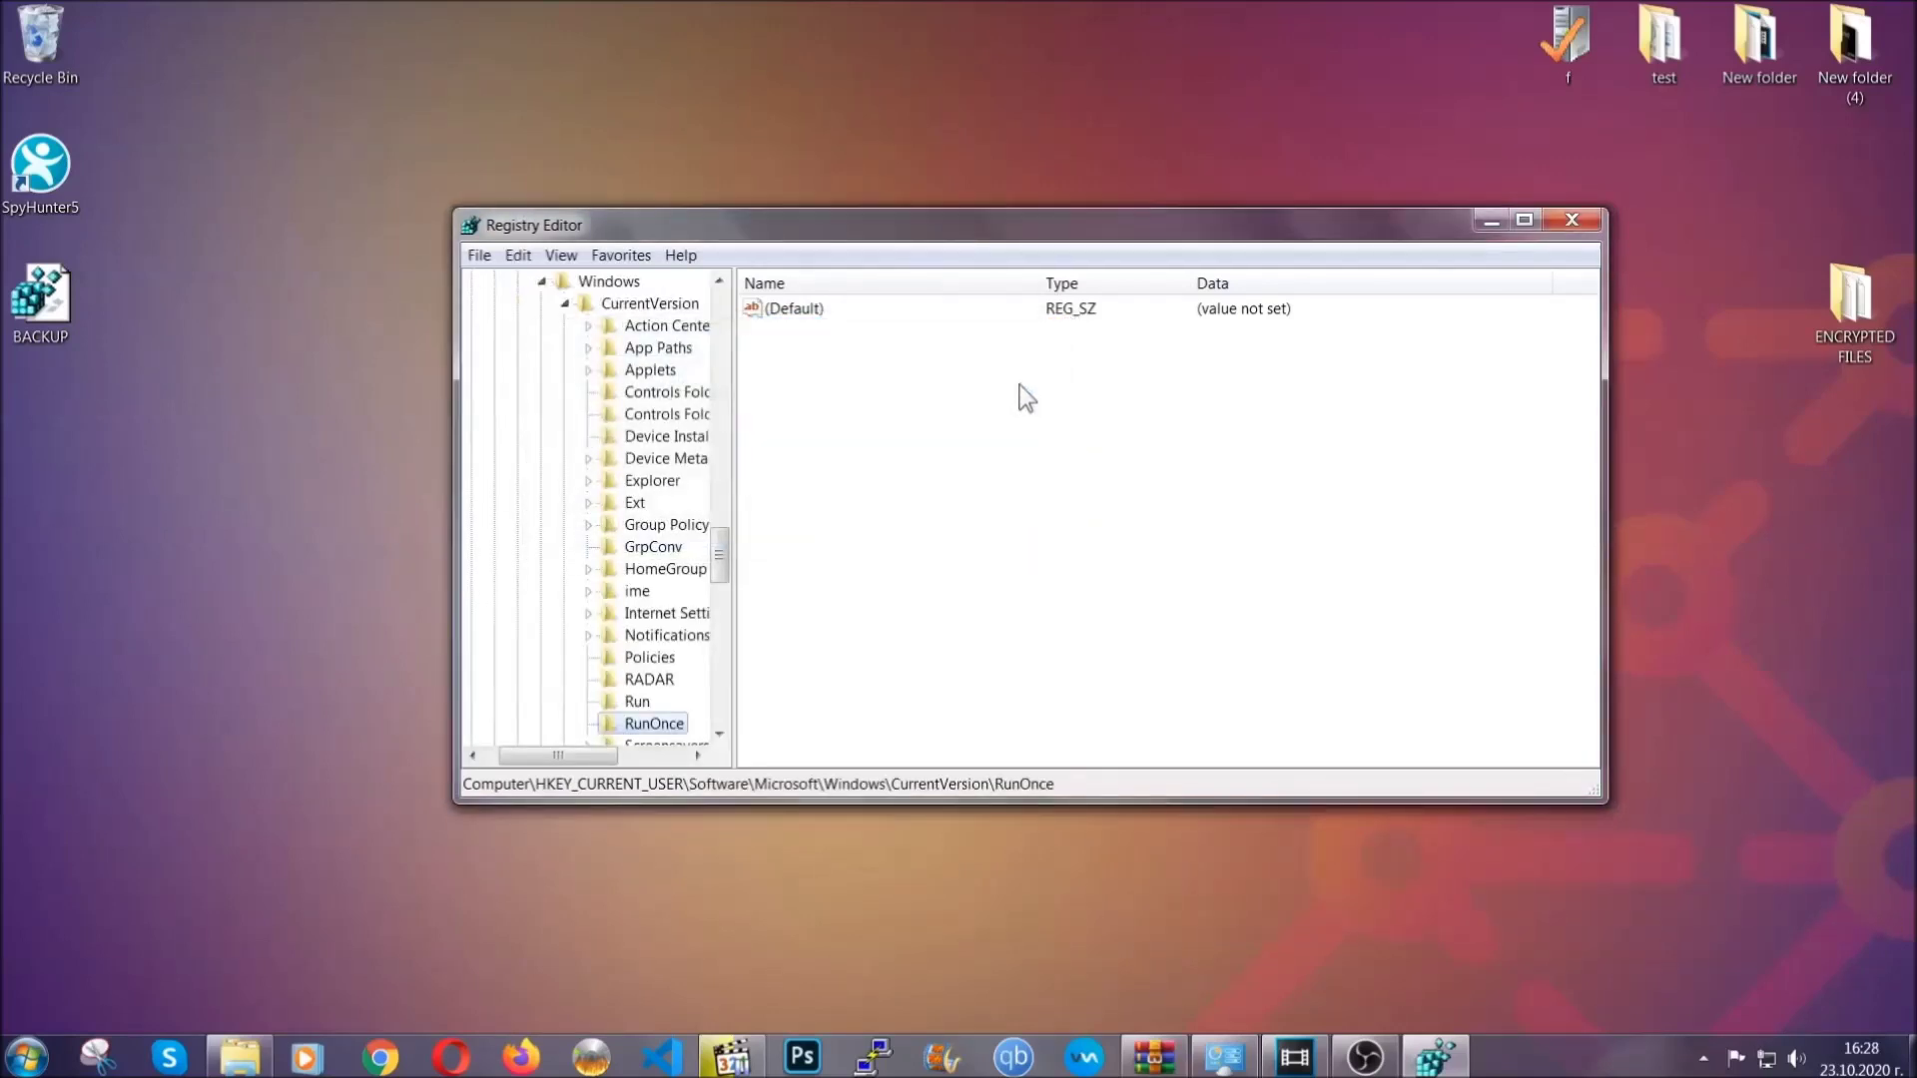
left_click_drag(719, 551, 720, 575)
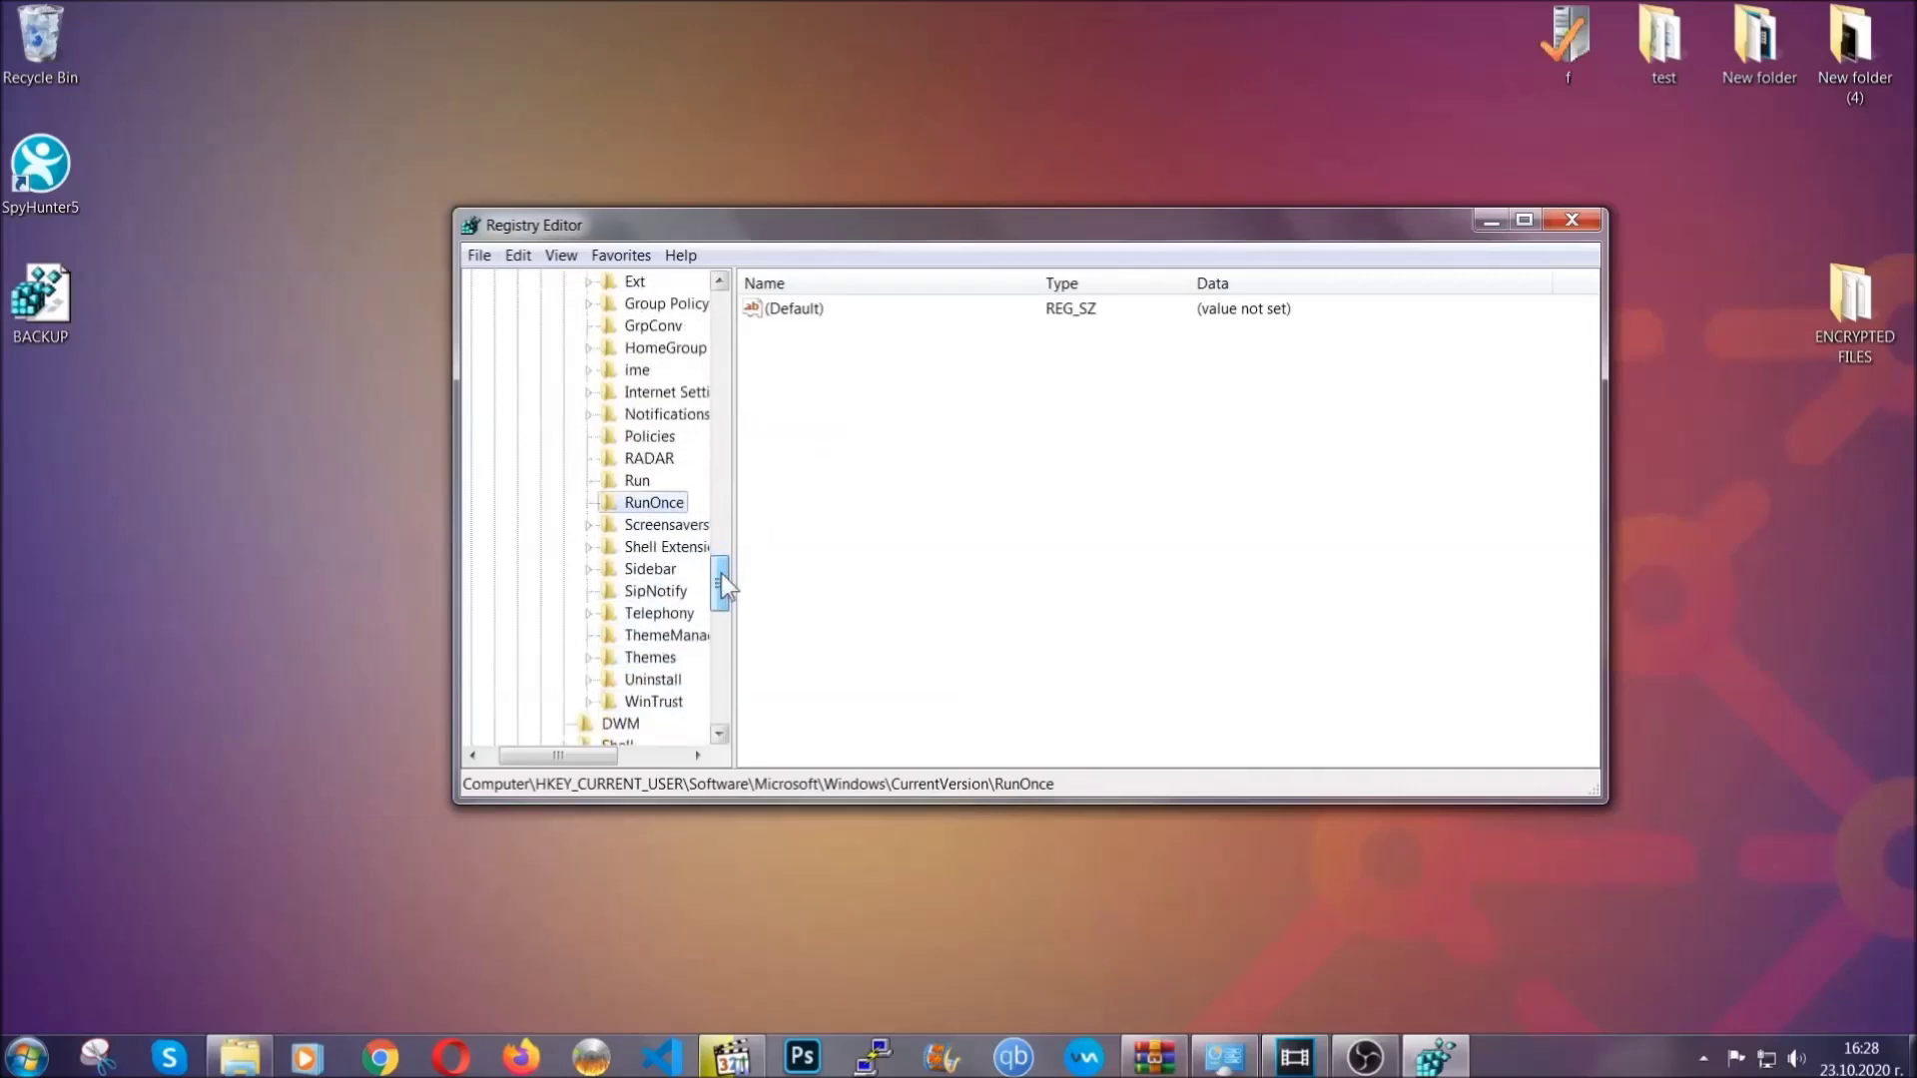
left_click(637, 480)
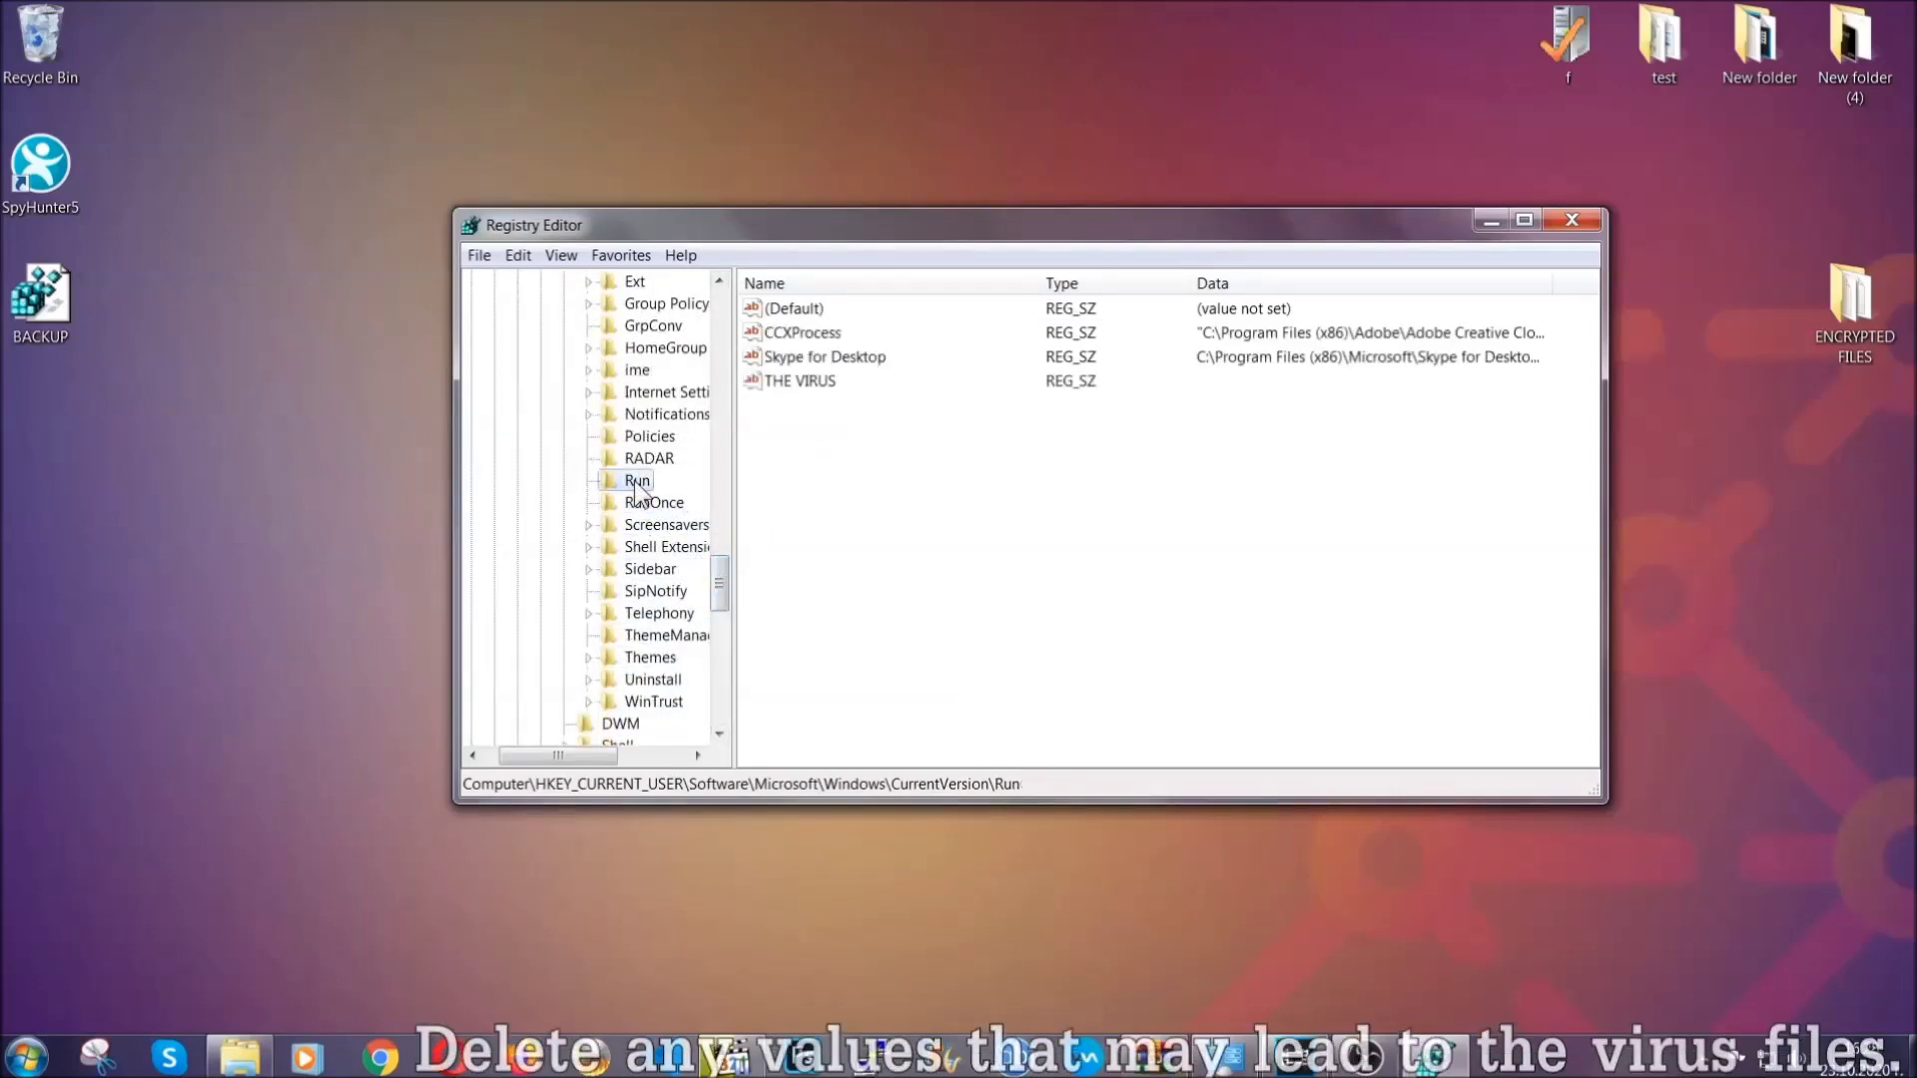
Delete the THE VIRUS value from the Run key and confirm the deletion.
left_click(787, 383)
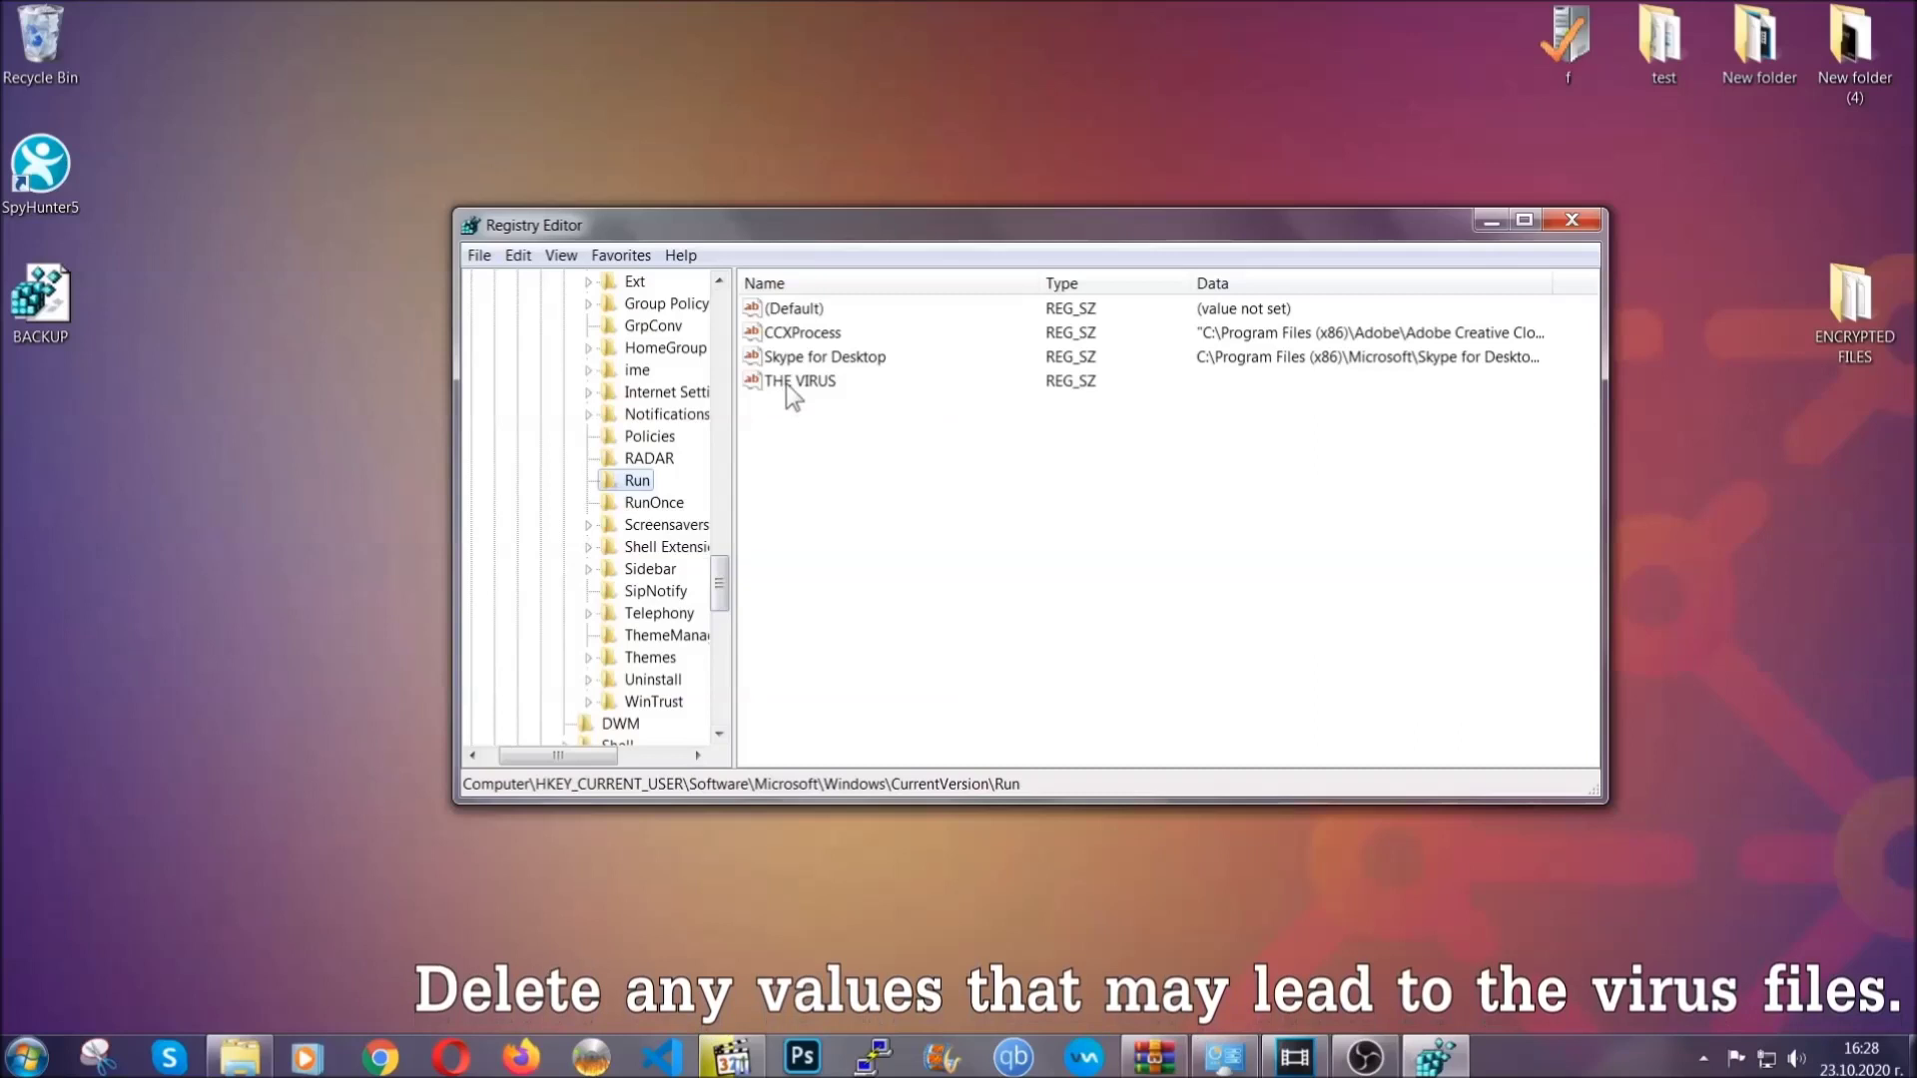
right_click(786, 384)
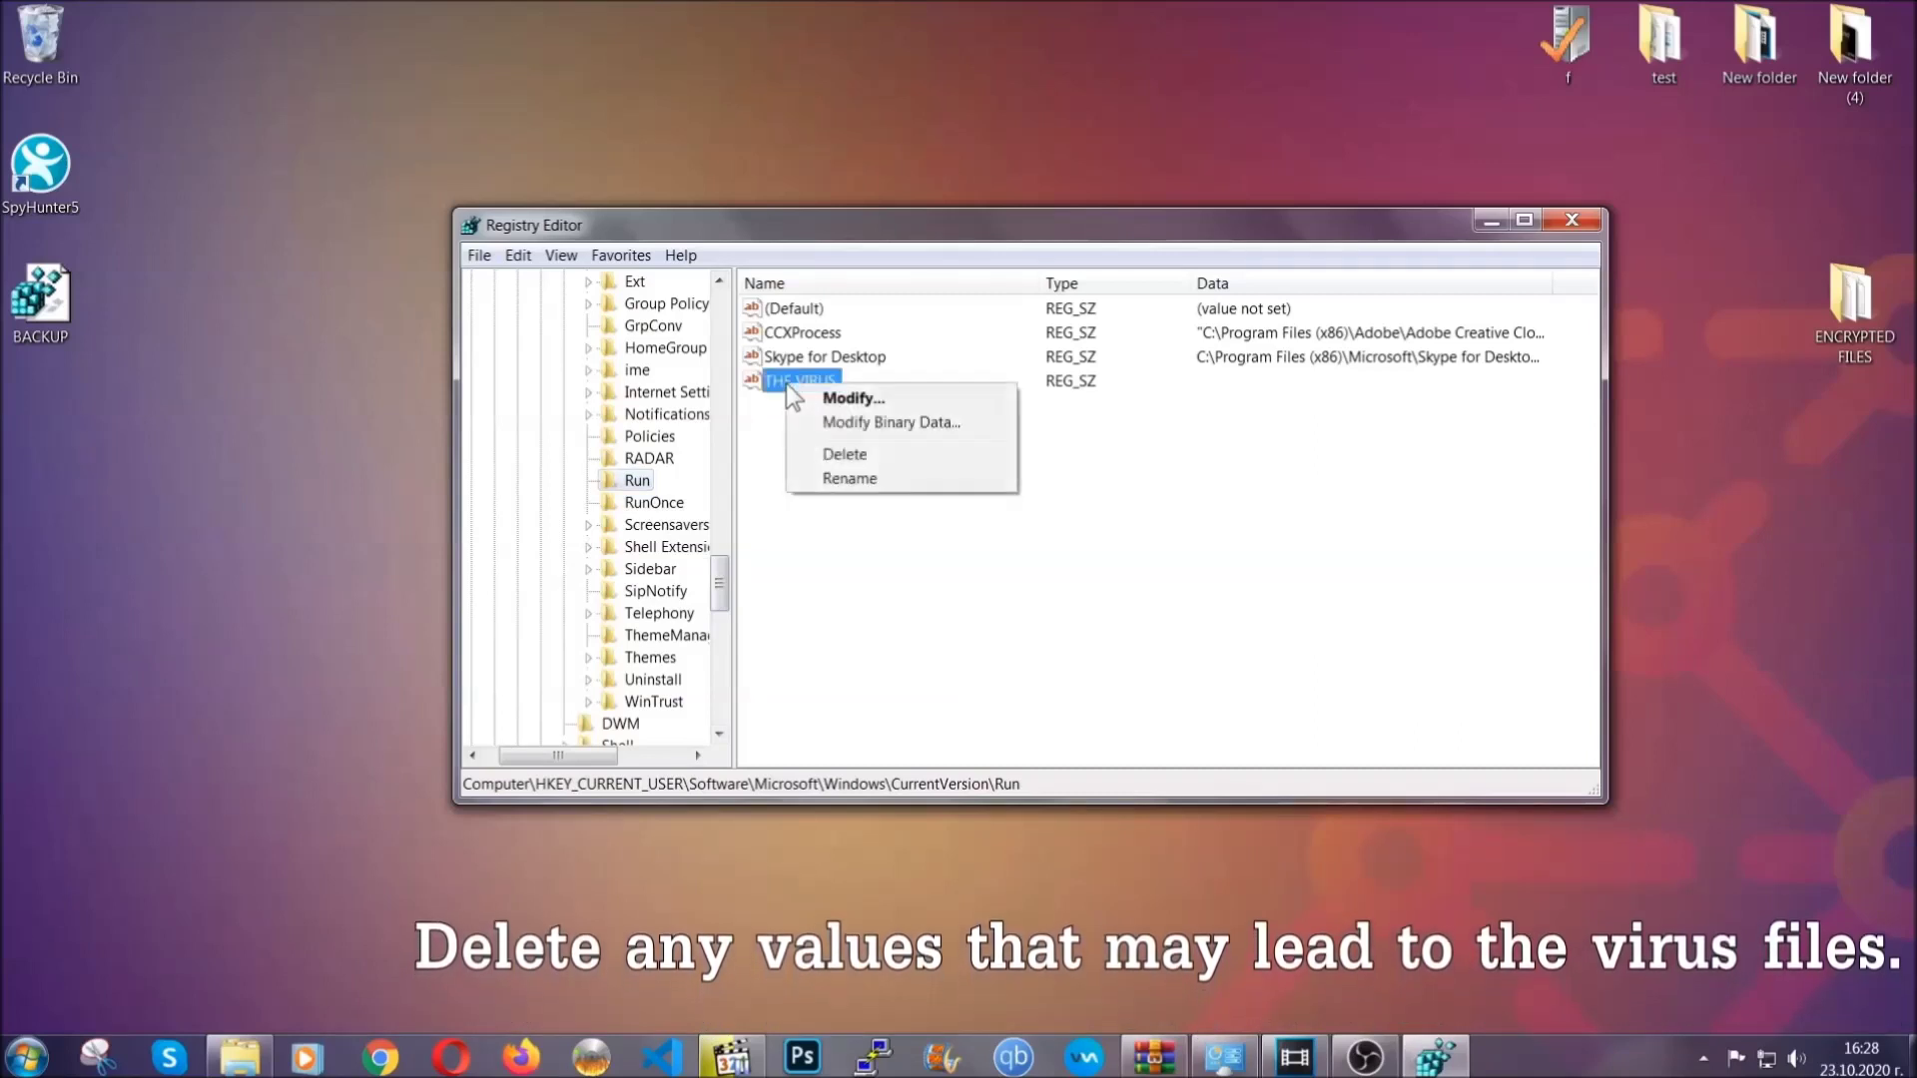
left_click(829, 456)
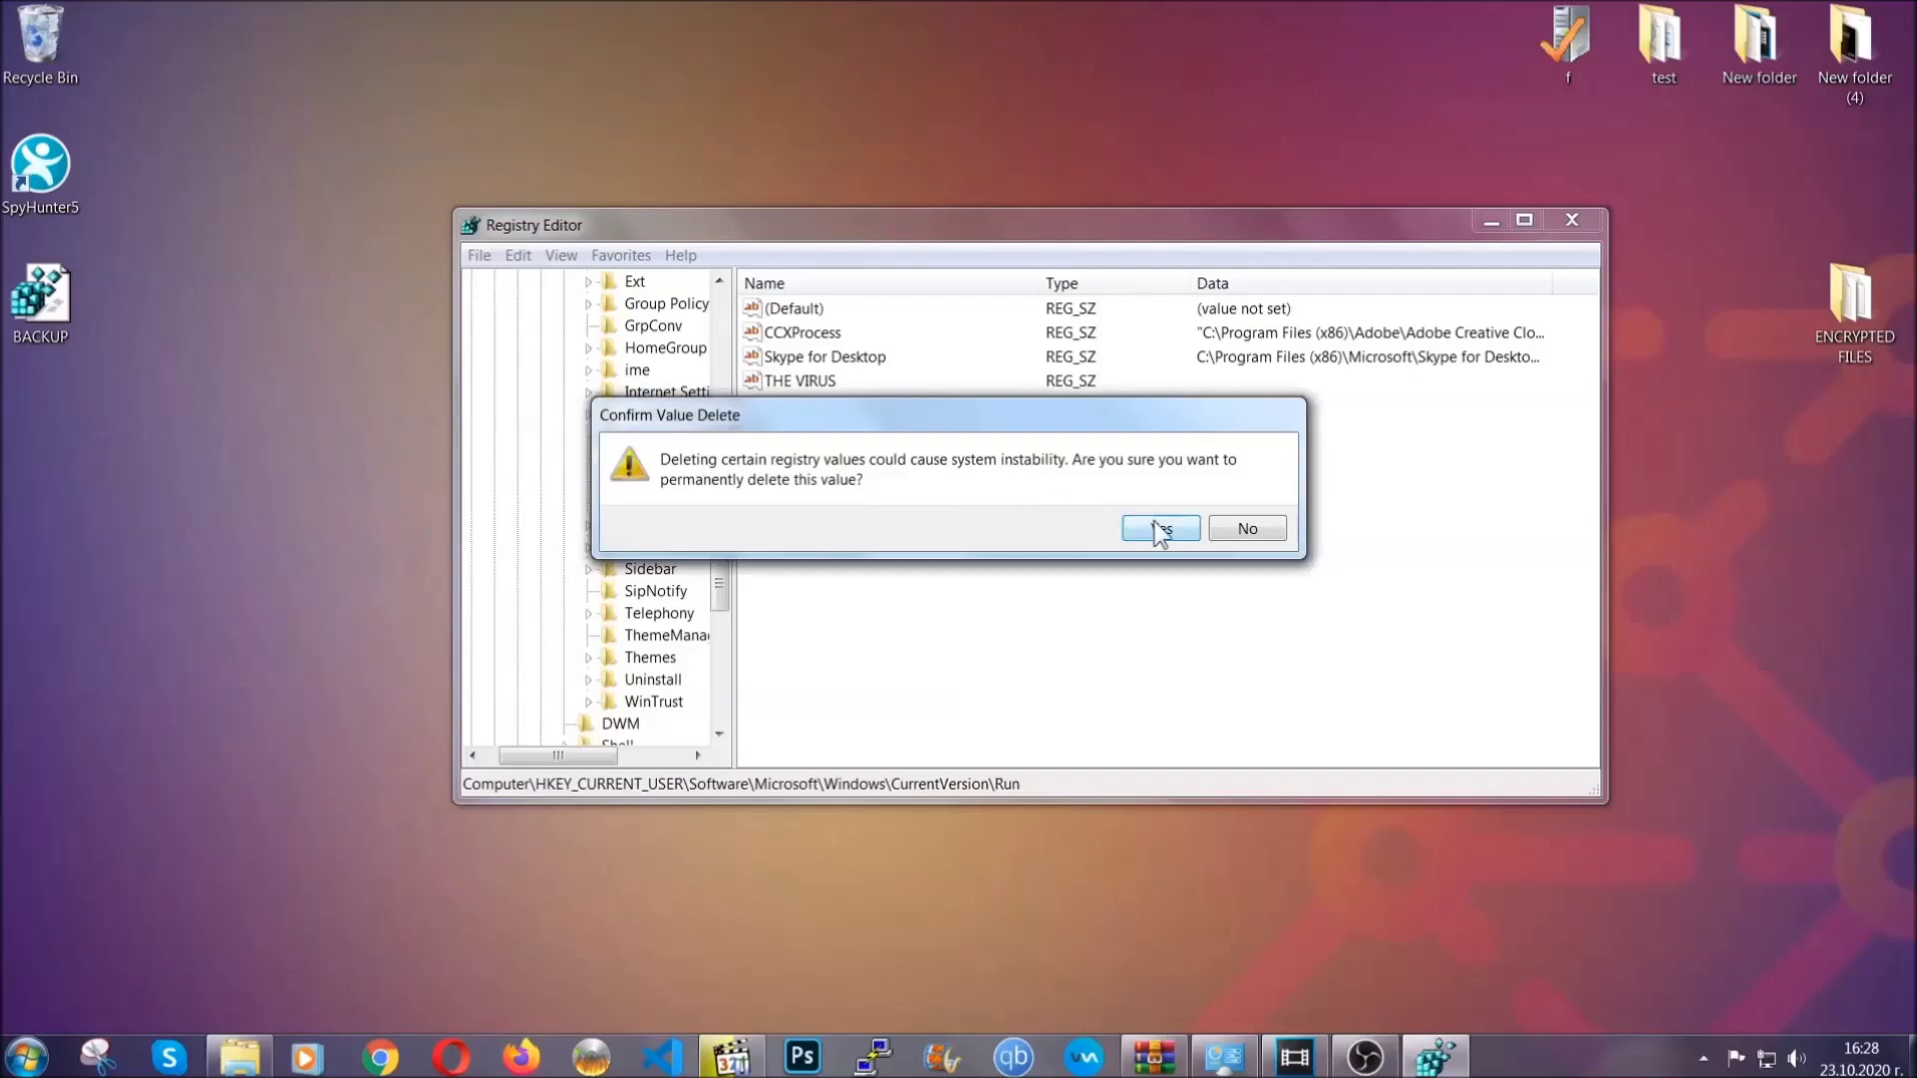
left_click(1160, 529)
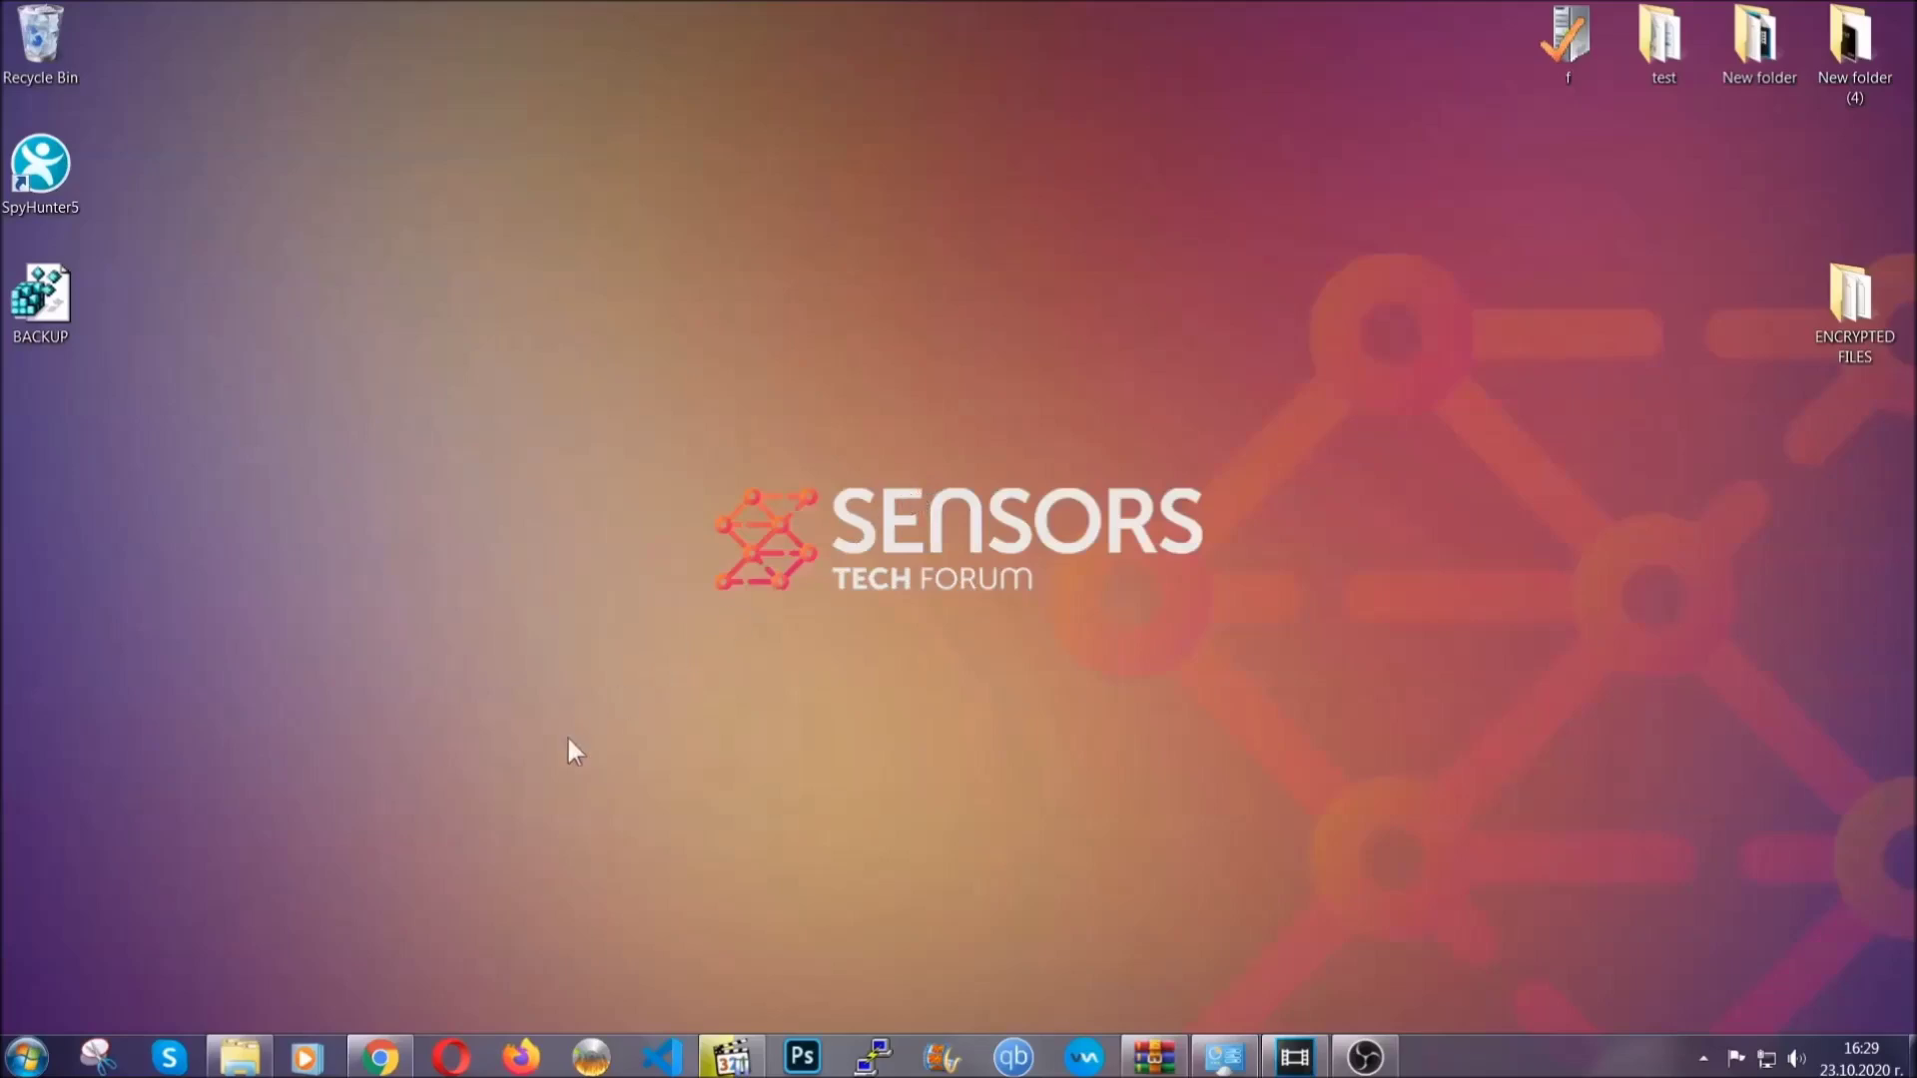
Restore the ransomware recovery article in Chrome and select its full web address.
left_click(379, 1060)
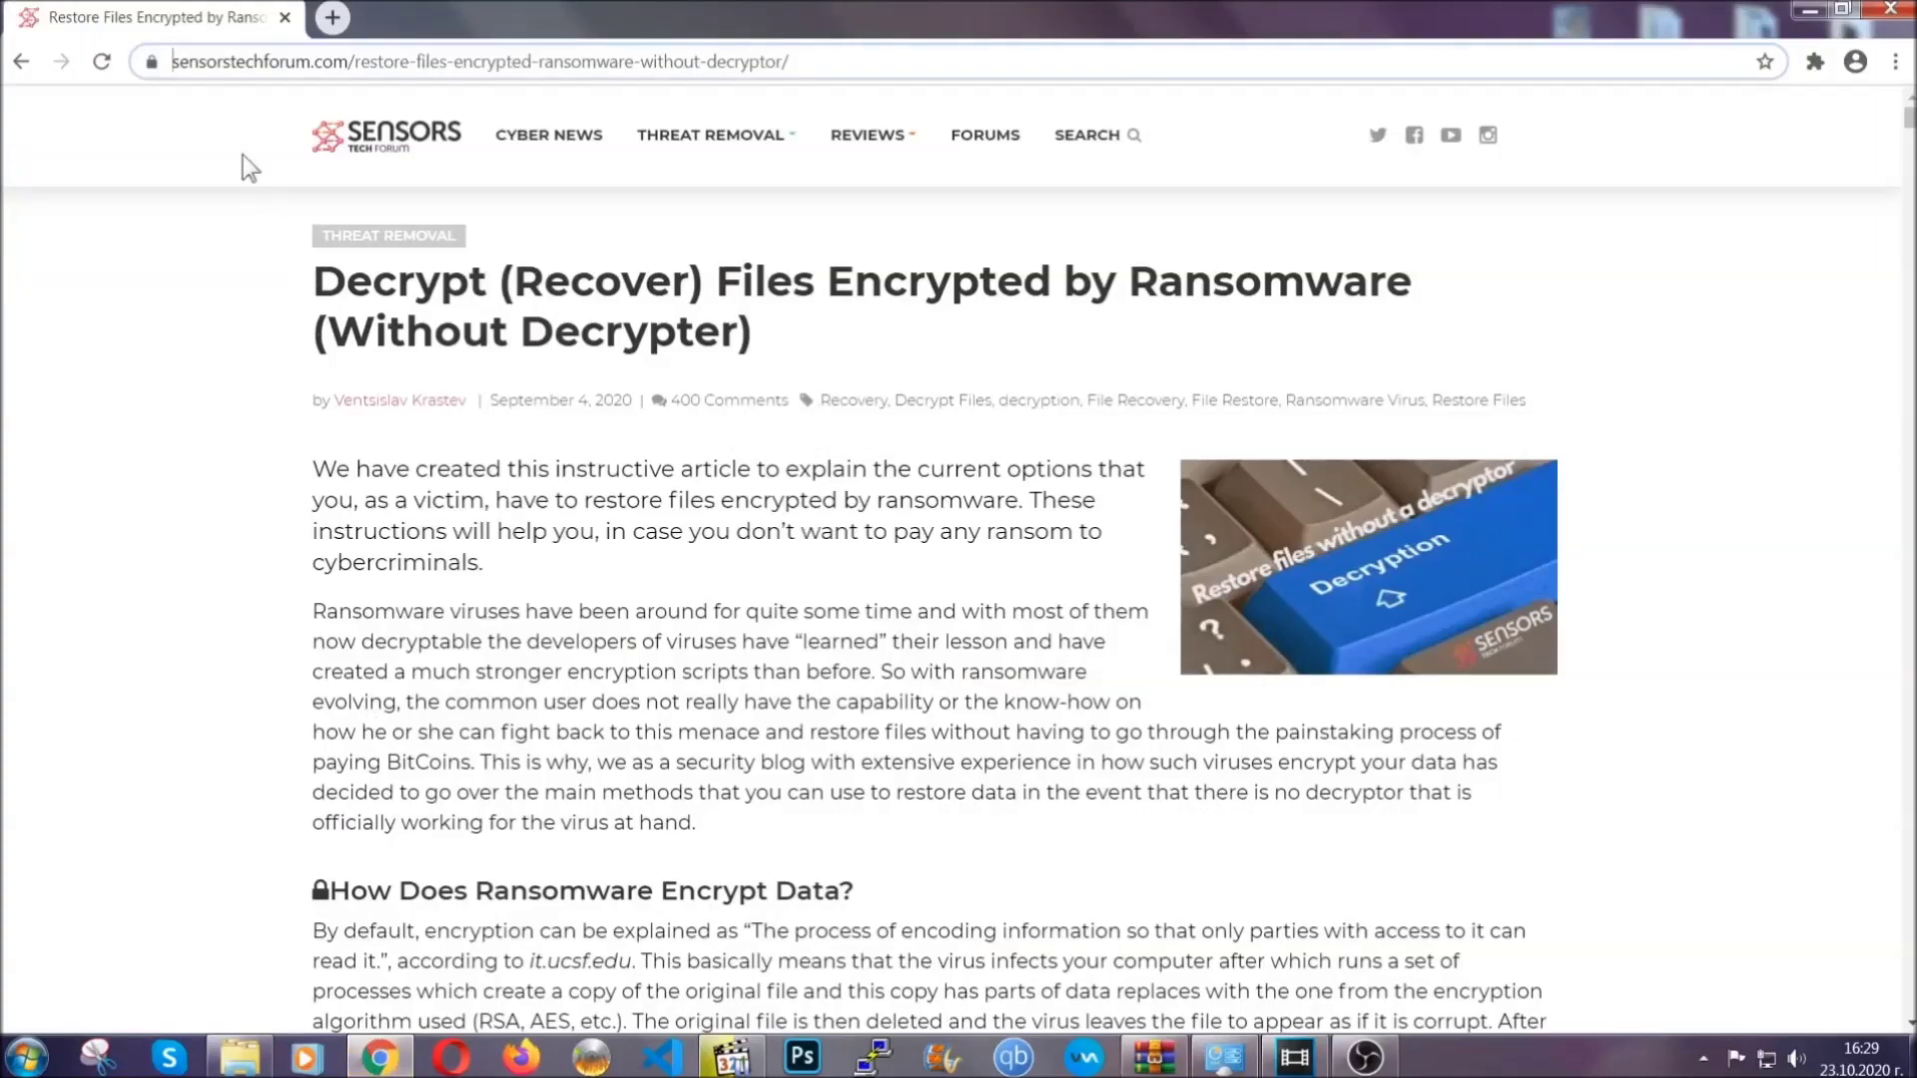
left_click(172, 60)
left_click_drag(172, 61, 865, 70)
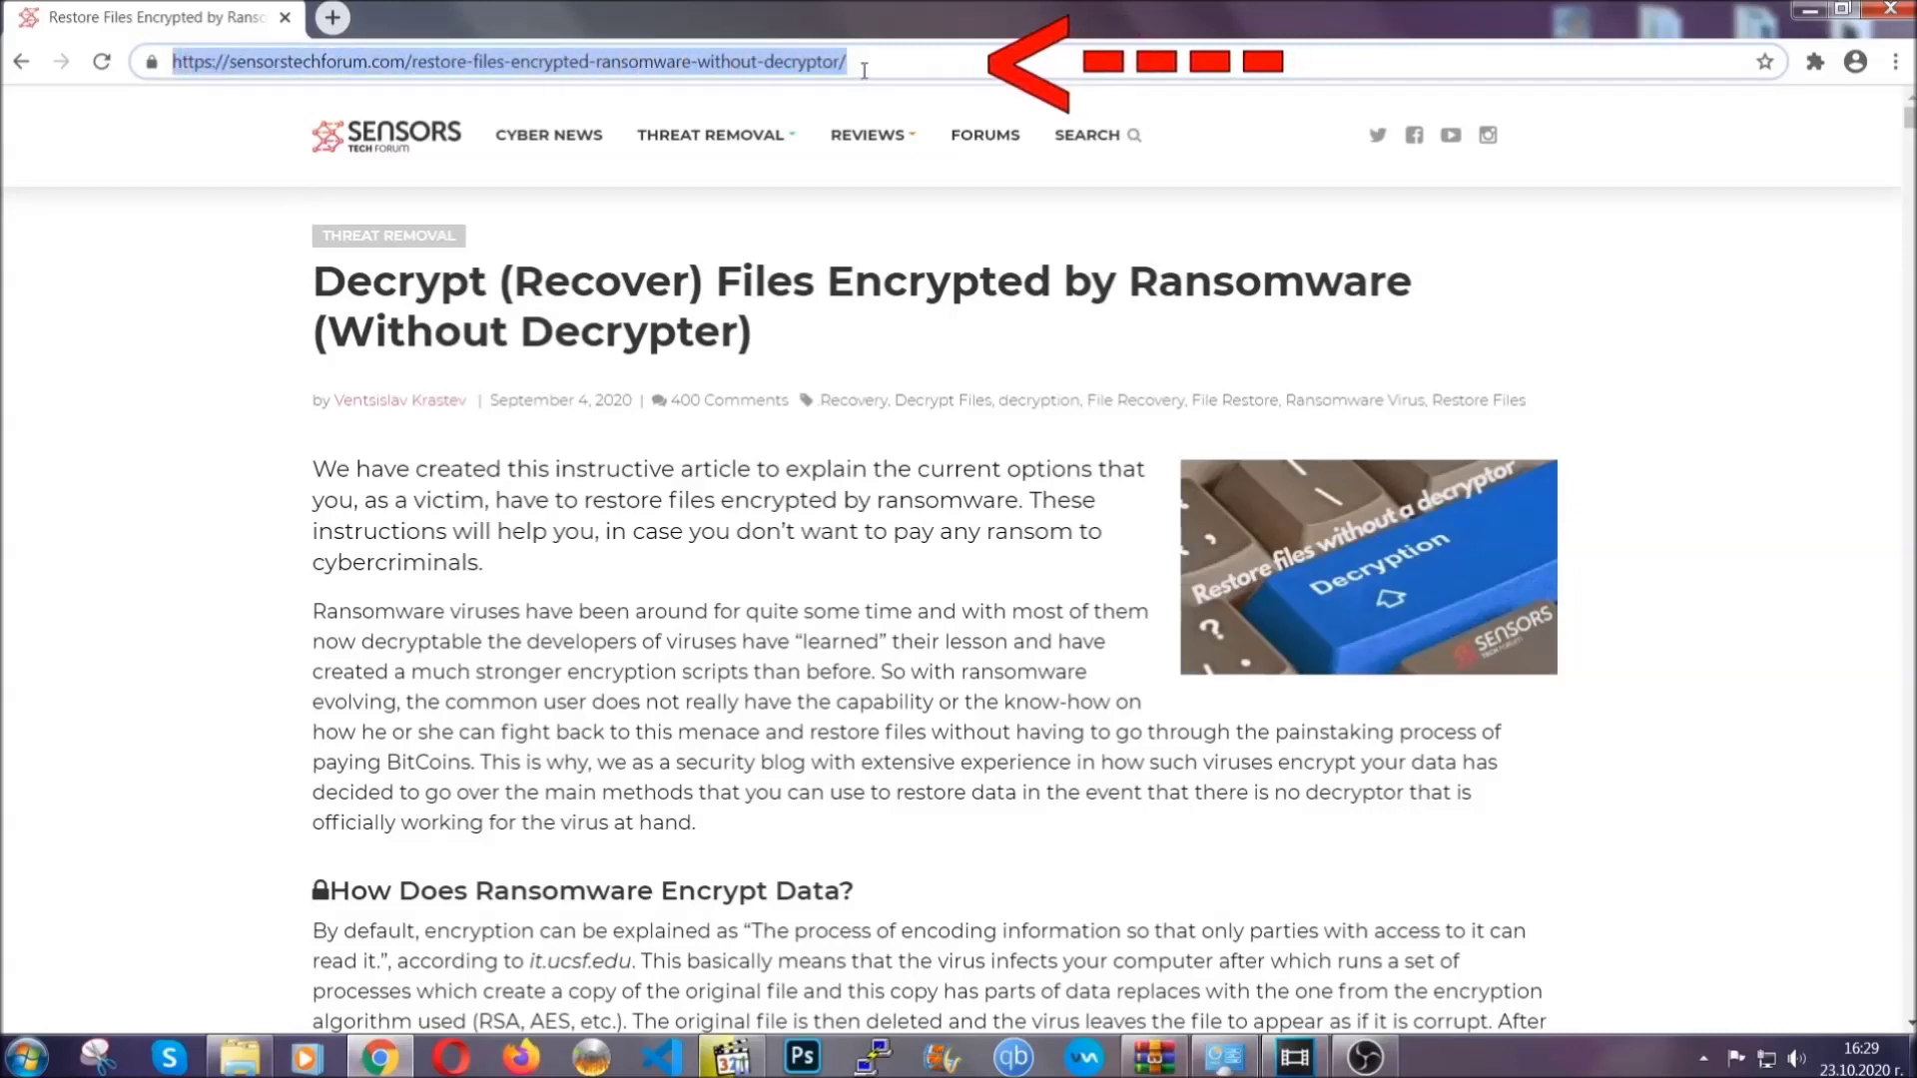
Scroll down the article and expand the 'Method 2 - Restore Data via Windows Backup' section.
mouse_move(867, 195)
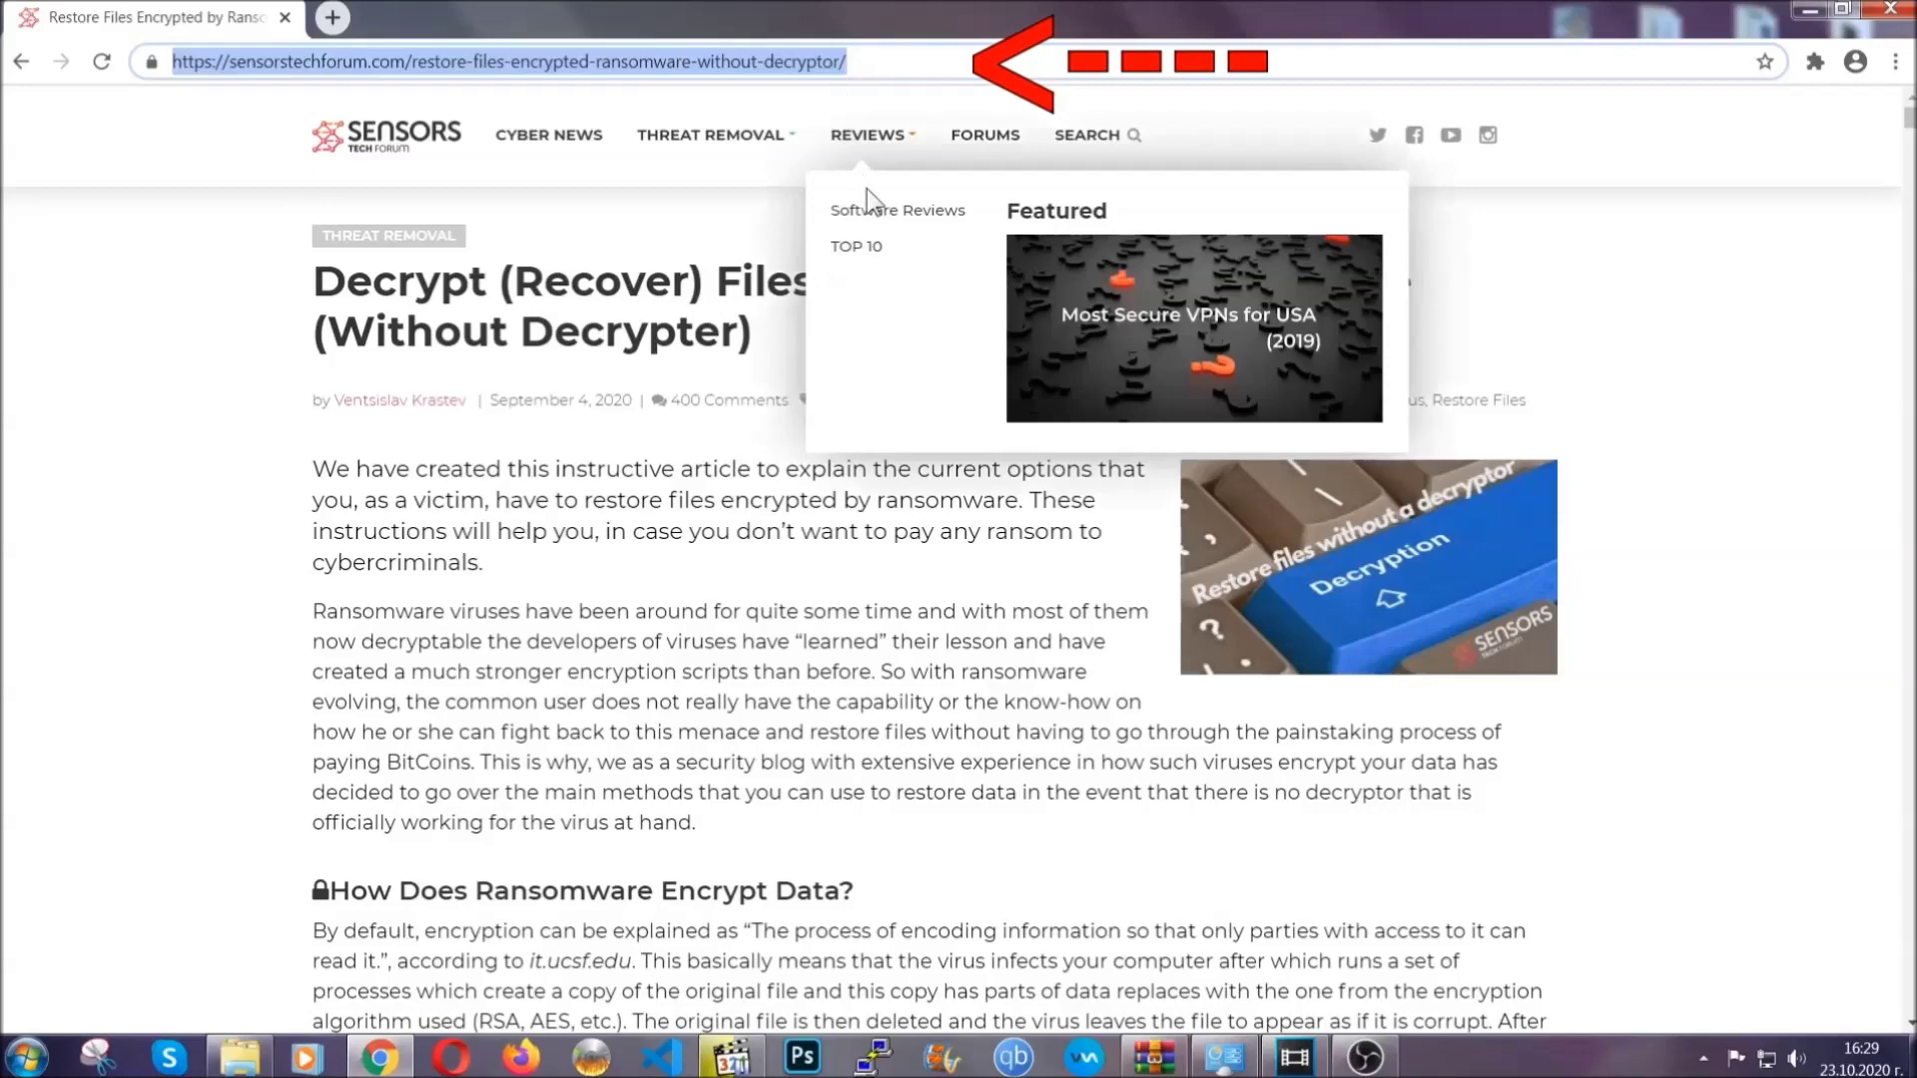
scroll(985, 544, "down", 5)
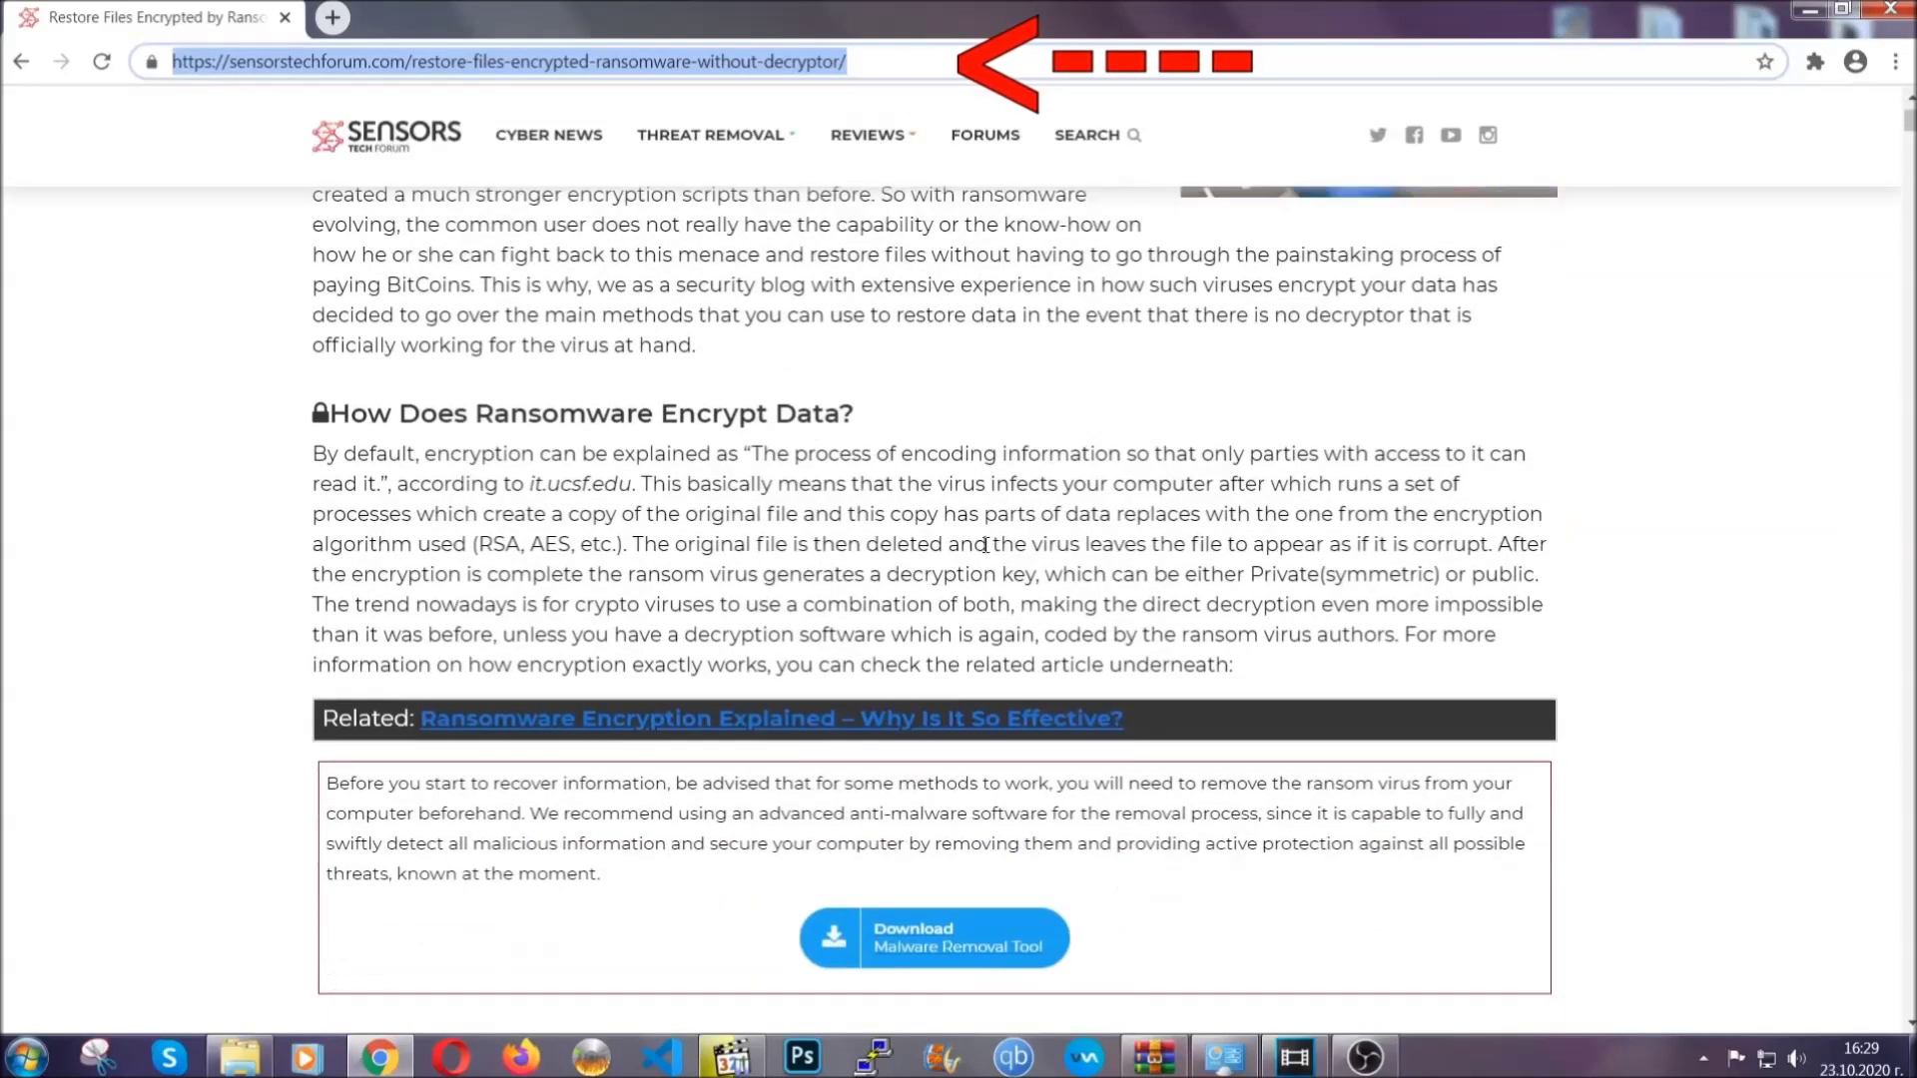
scroll(985, 544, "down", 6)
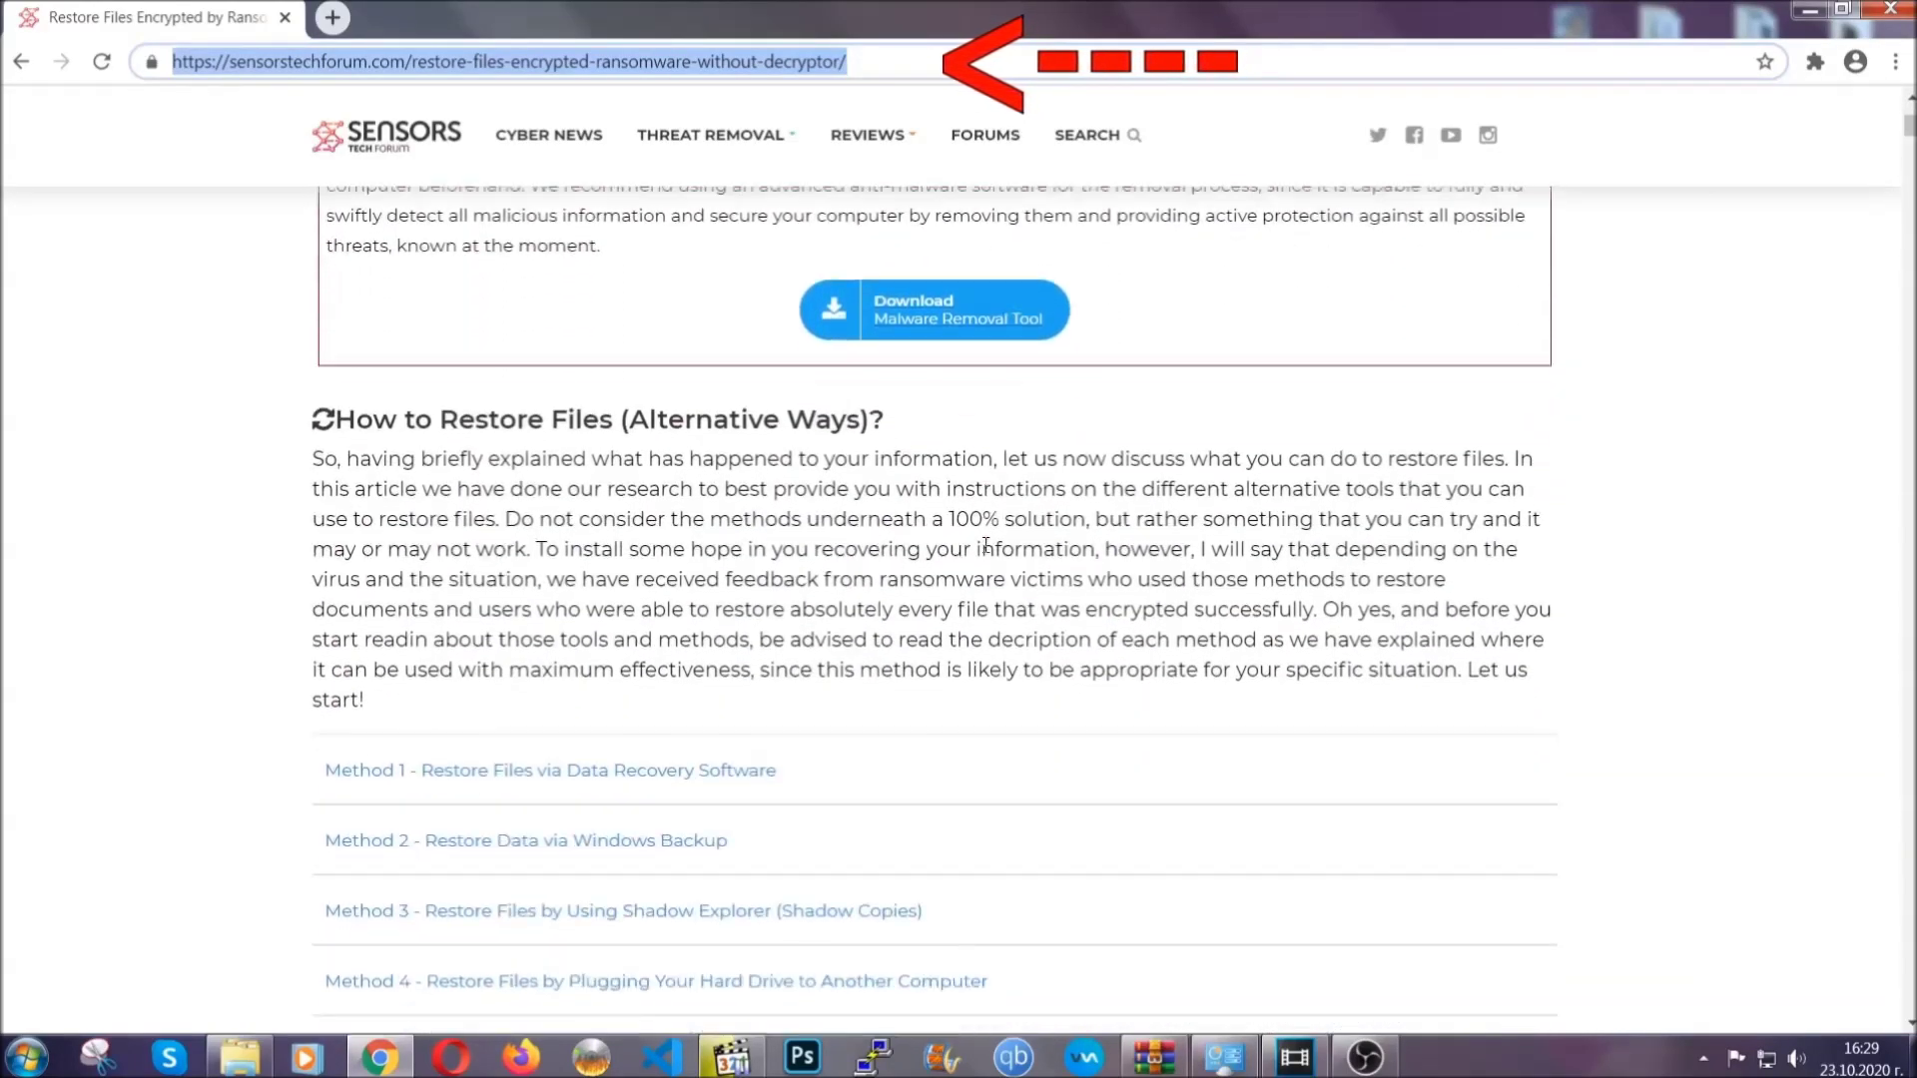
scroll(985, 544, "down", 1)
scroll(988, 549, "down", 3)
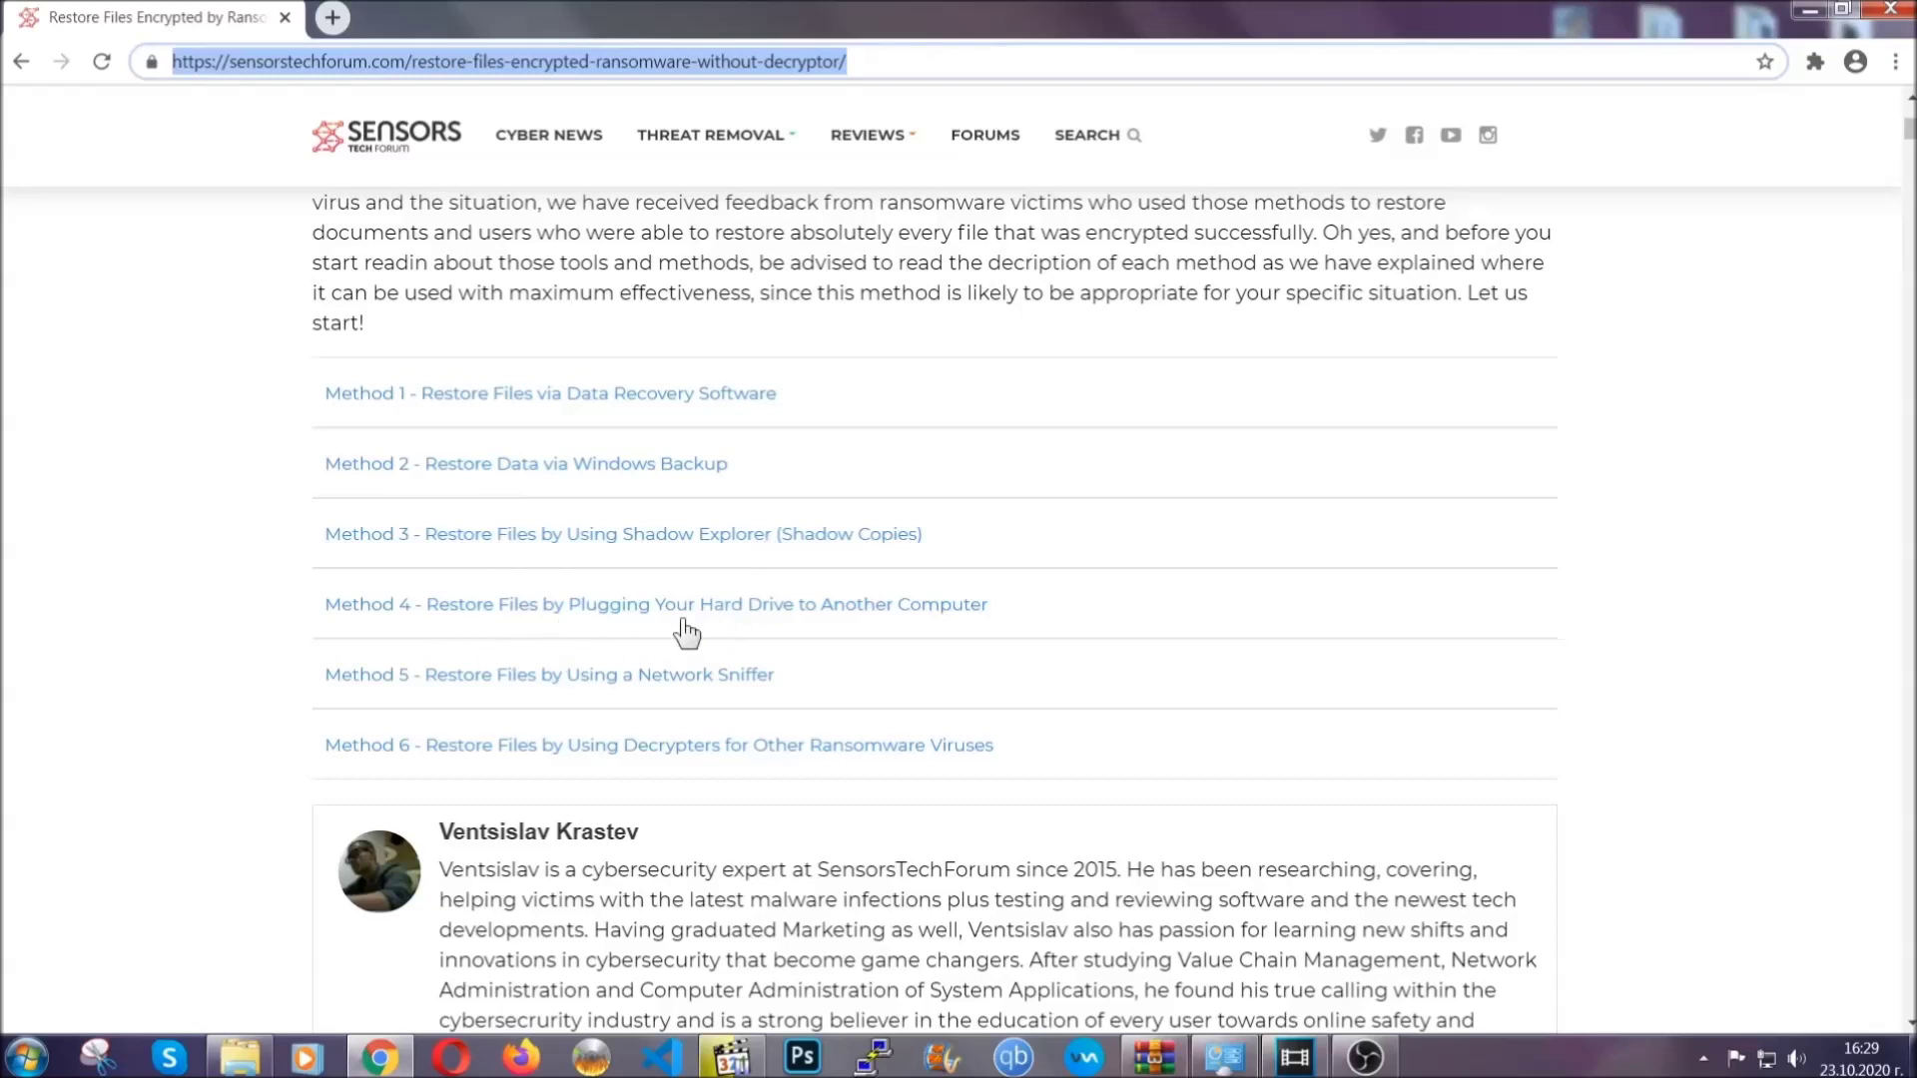
left_click(596, 462)
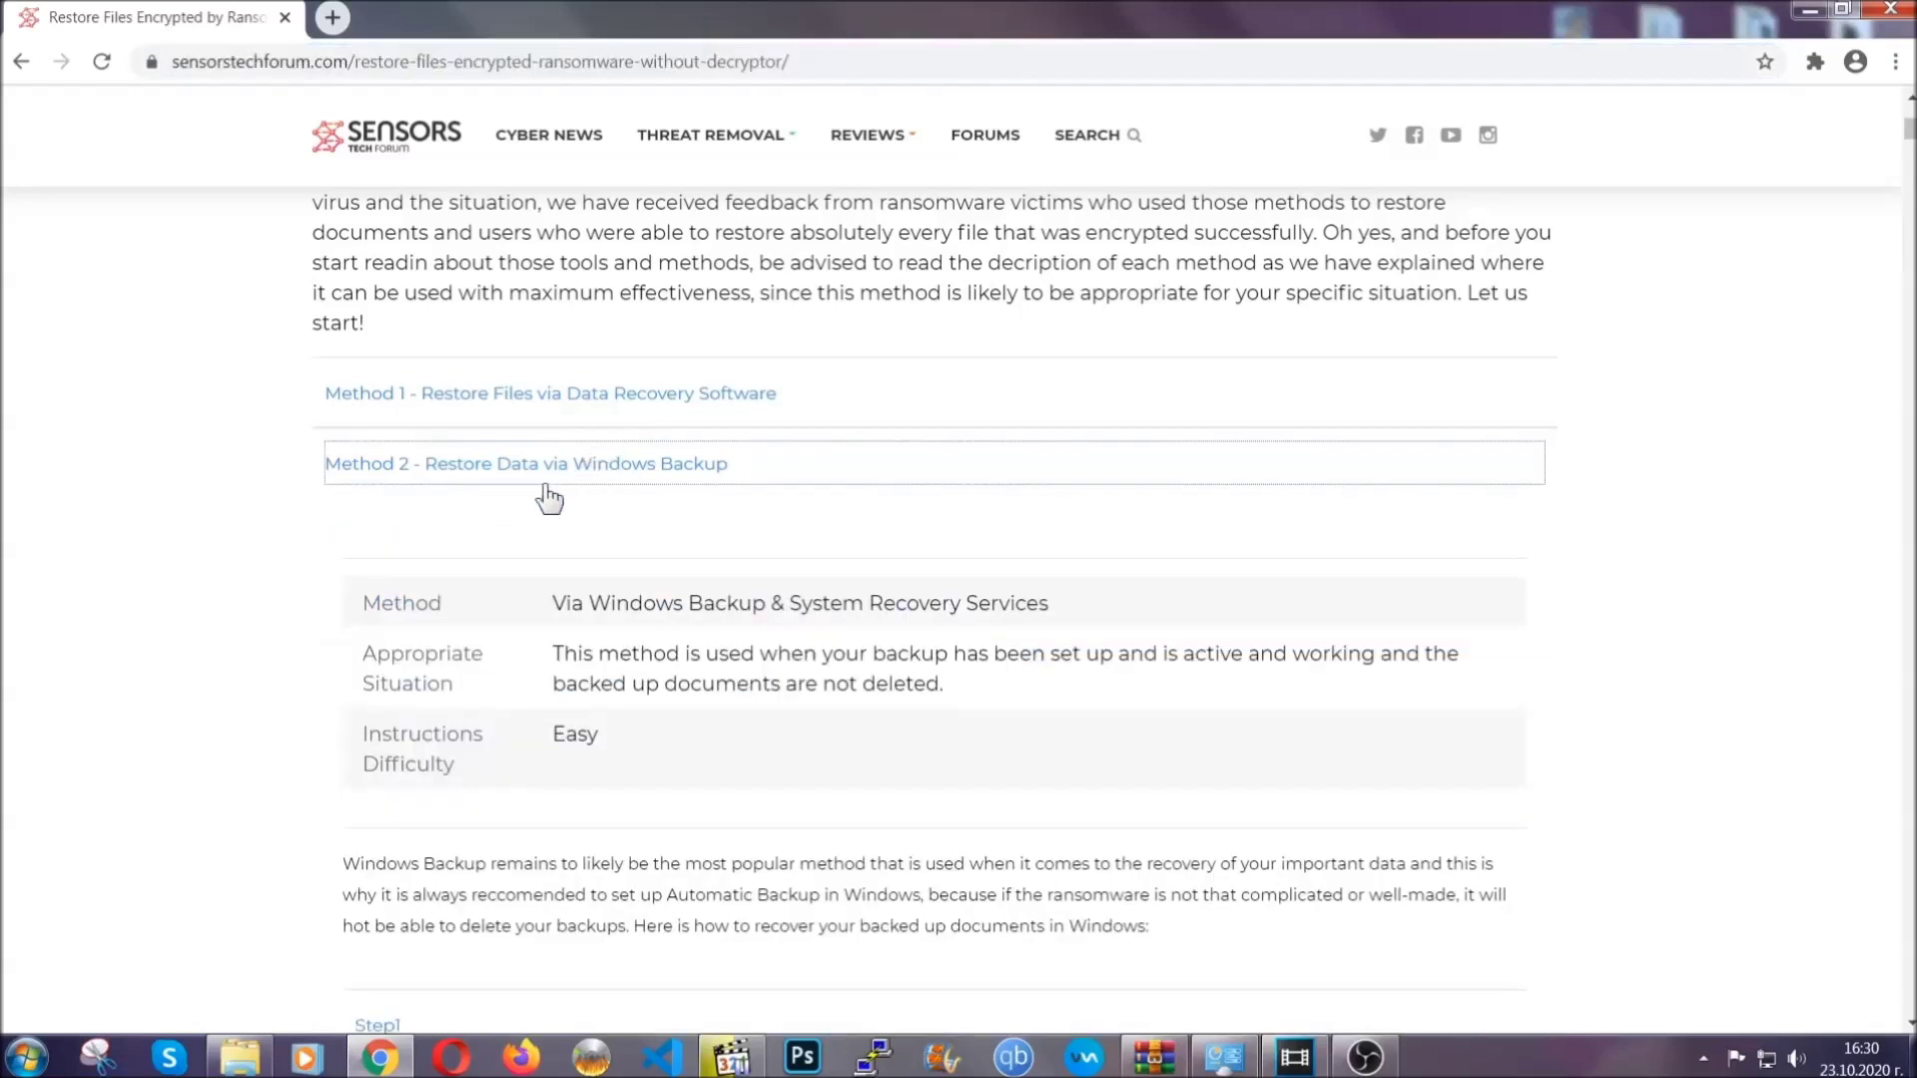
Expand the Step1, Step2 and Step3 instructions of the Windows Backup method.
left_click_drag(555, 601, 674, 745)
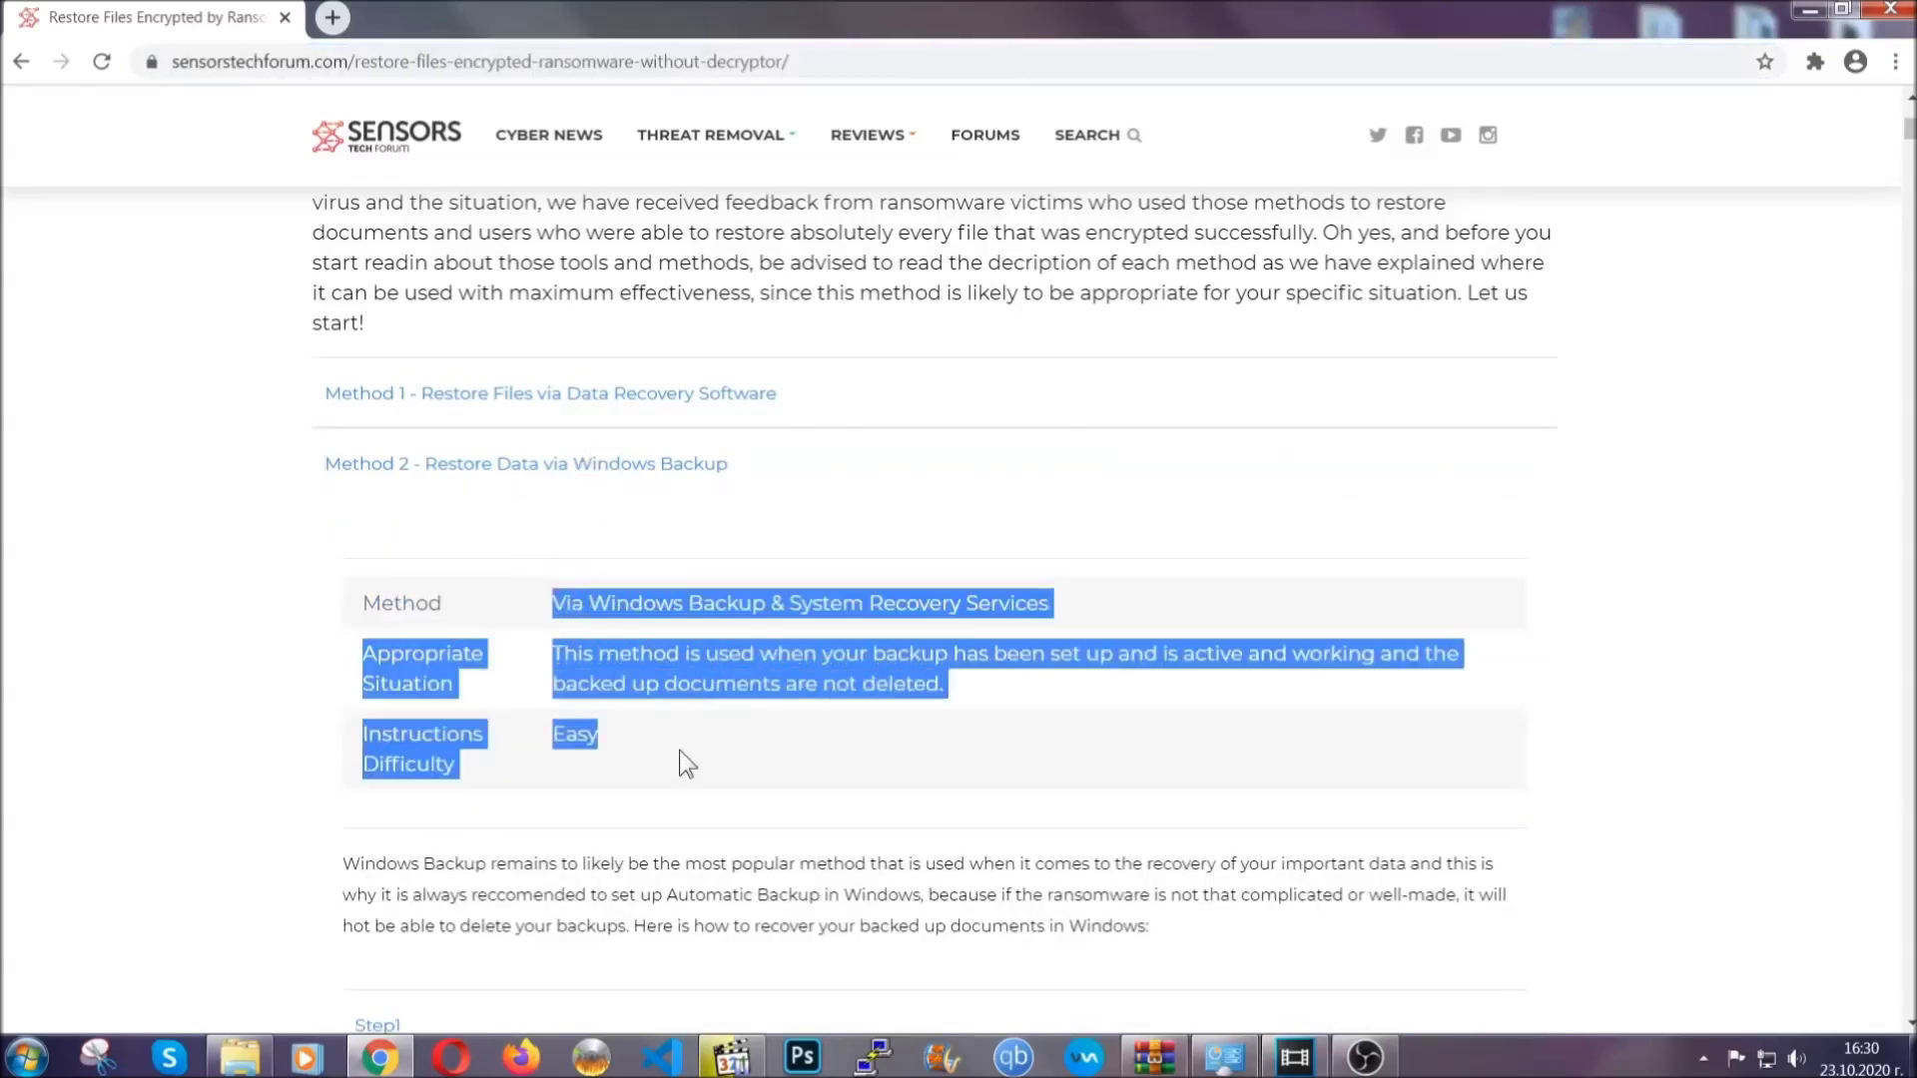
left_click(679, 750)
scroll(685, 744, "down", 4)
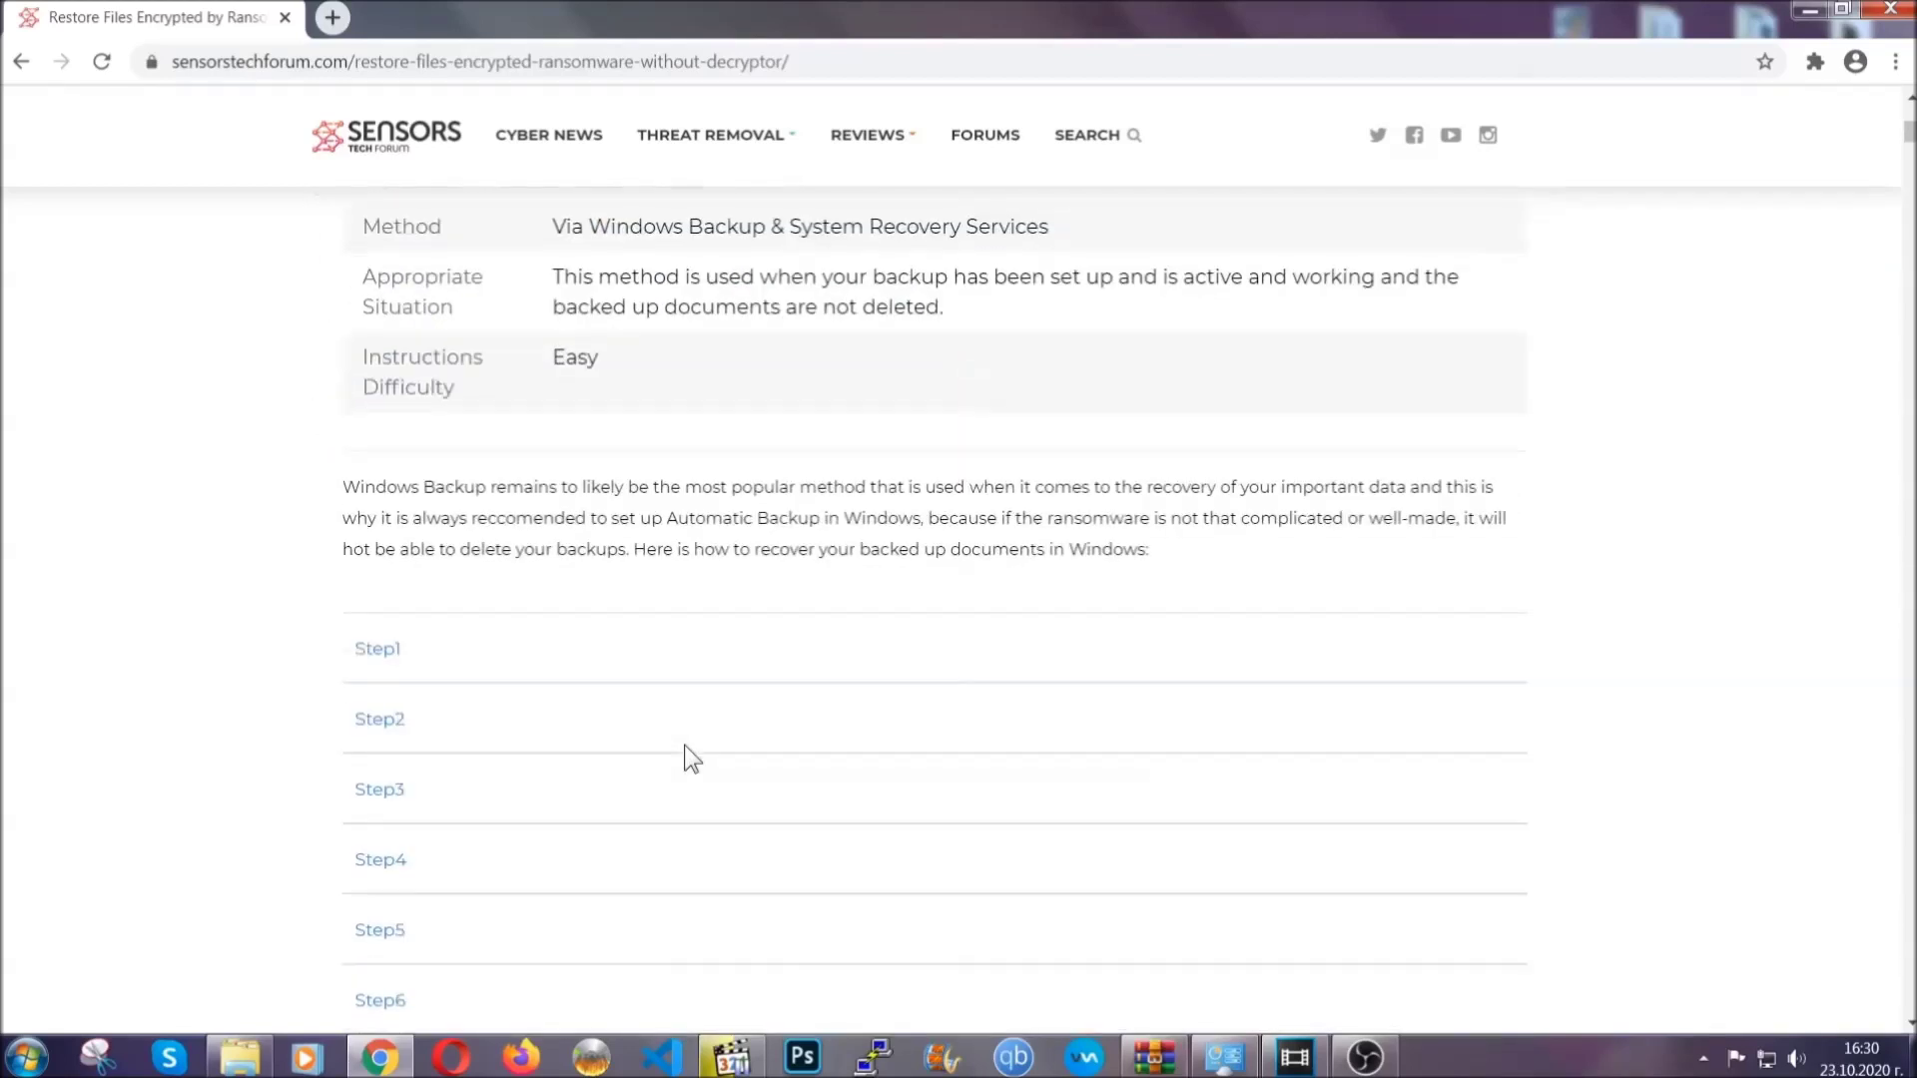
scroll(685, 745, "down", 1)
left_click(393, 527)
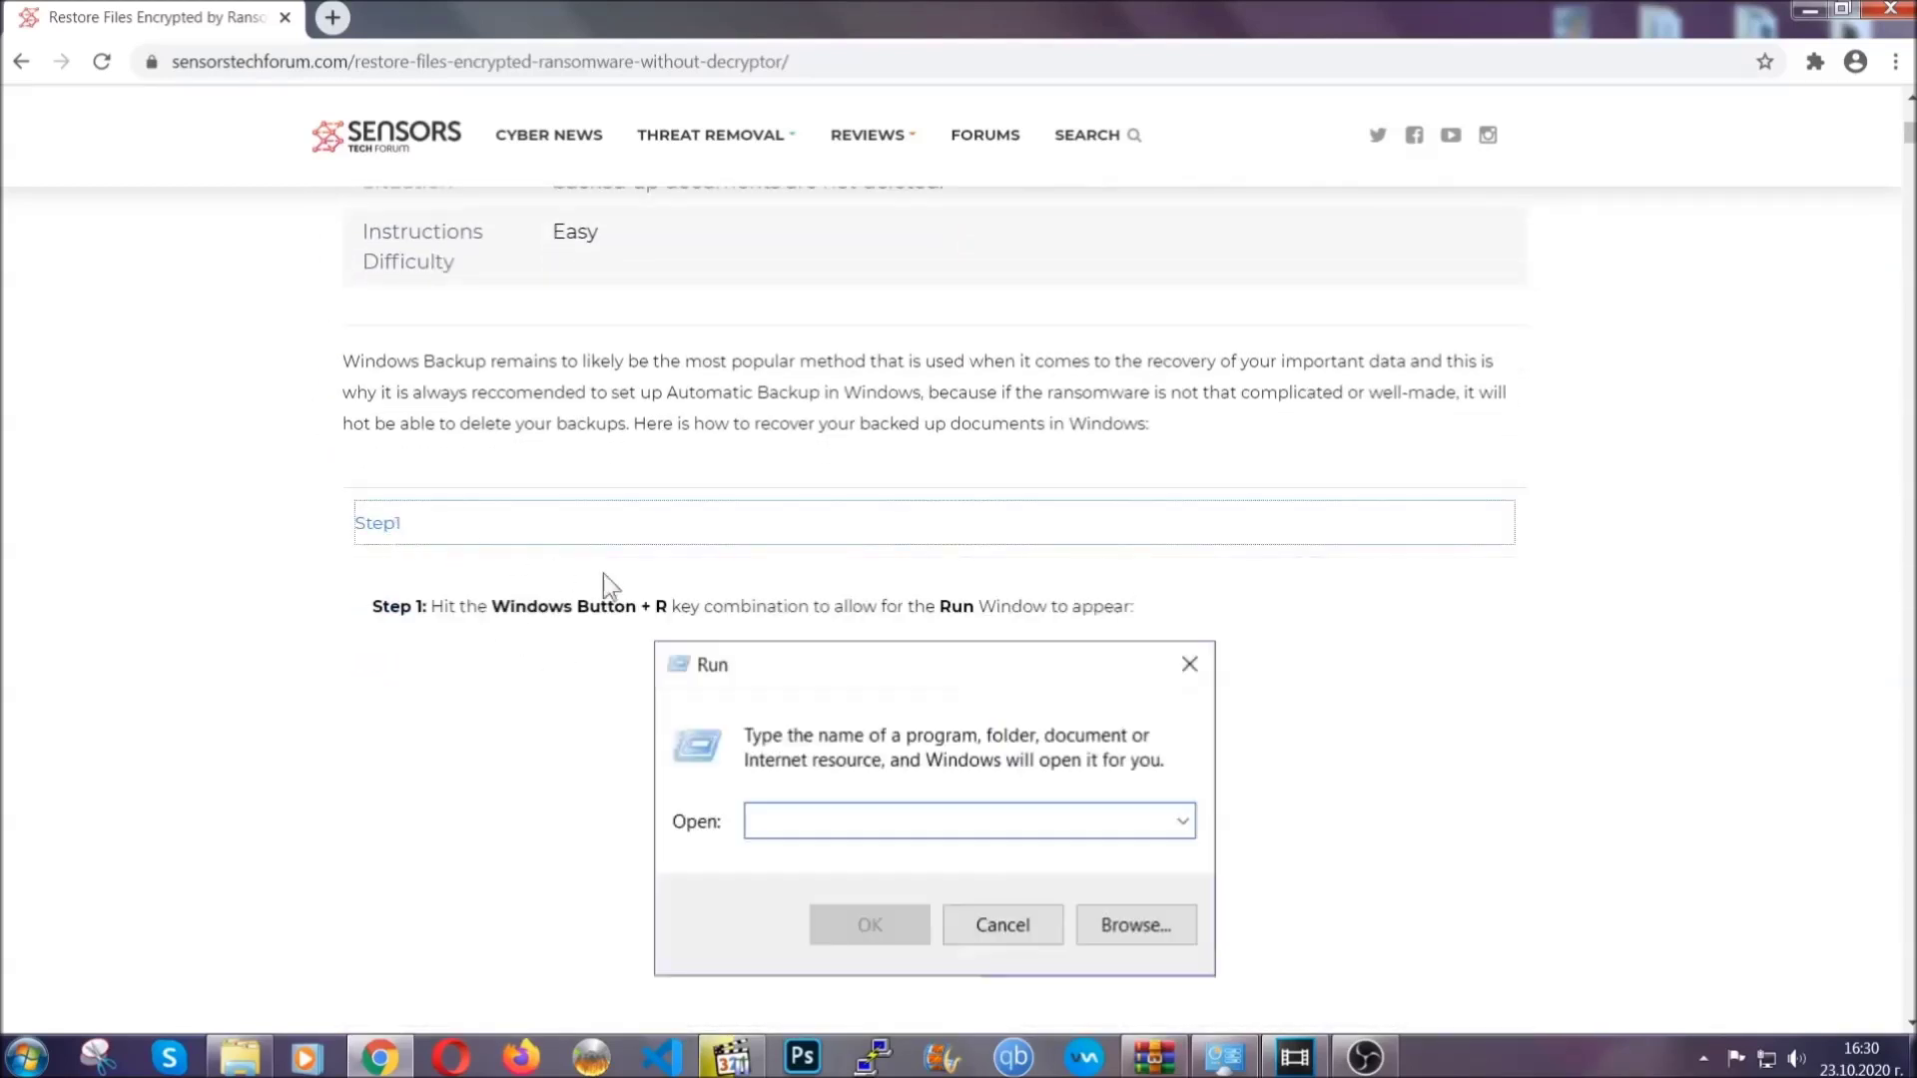
scroll(899, 621, "down", 5)
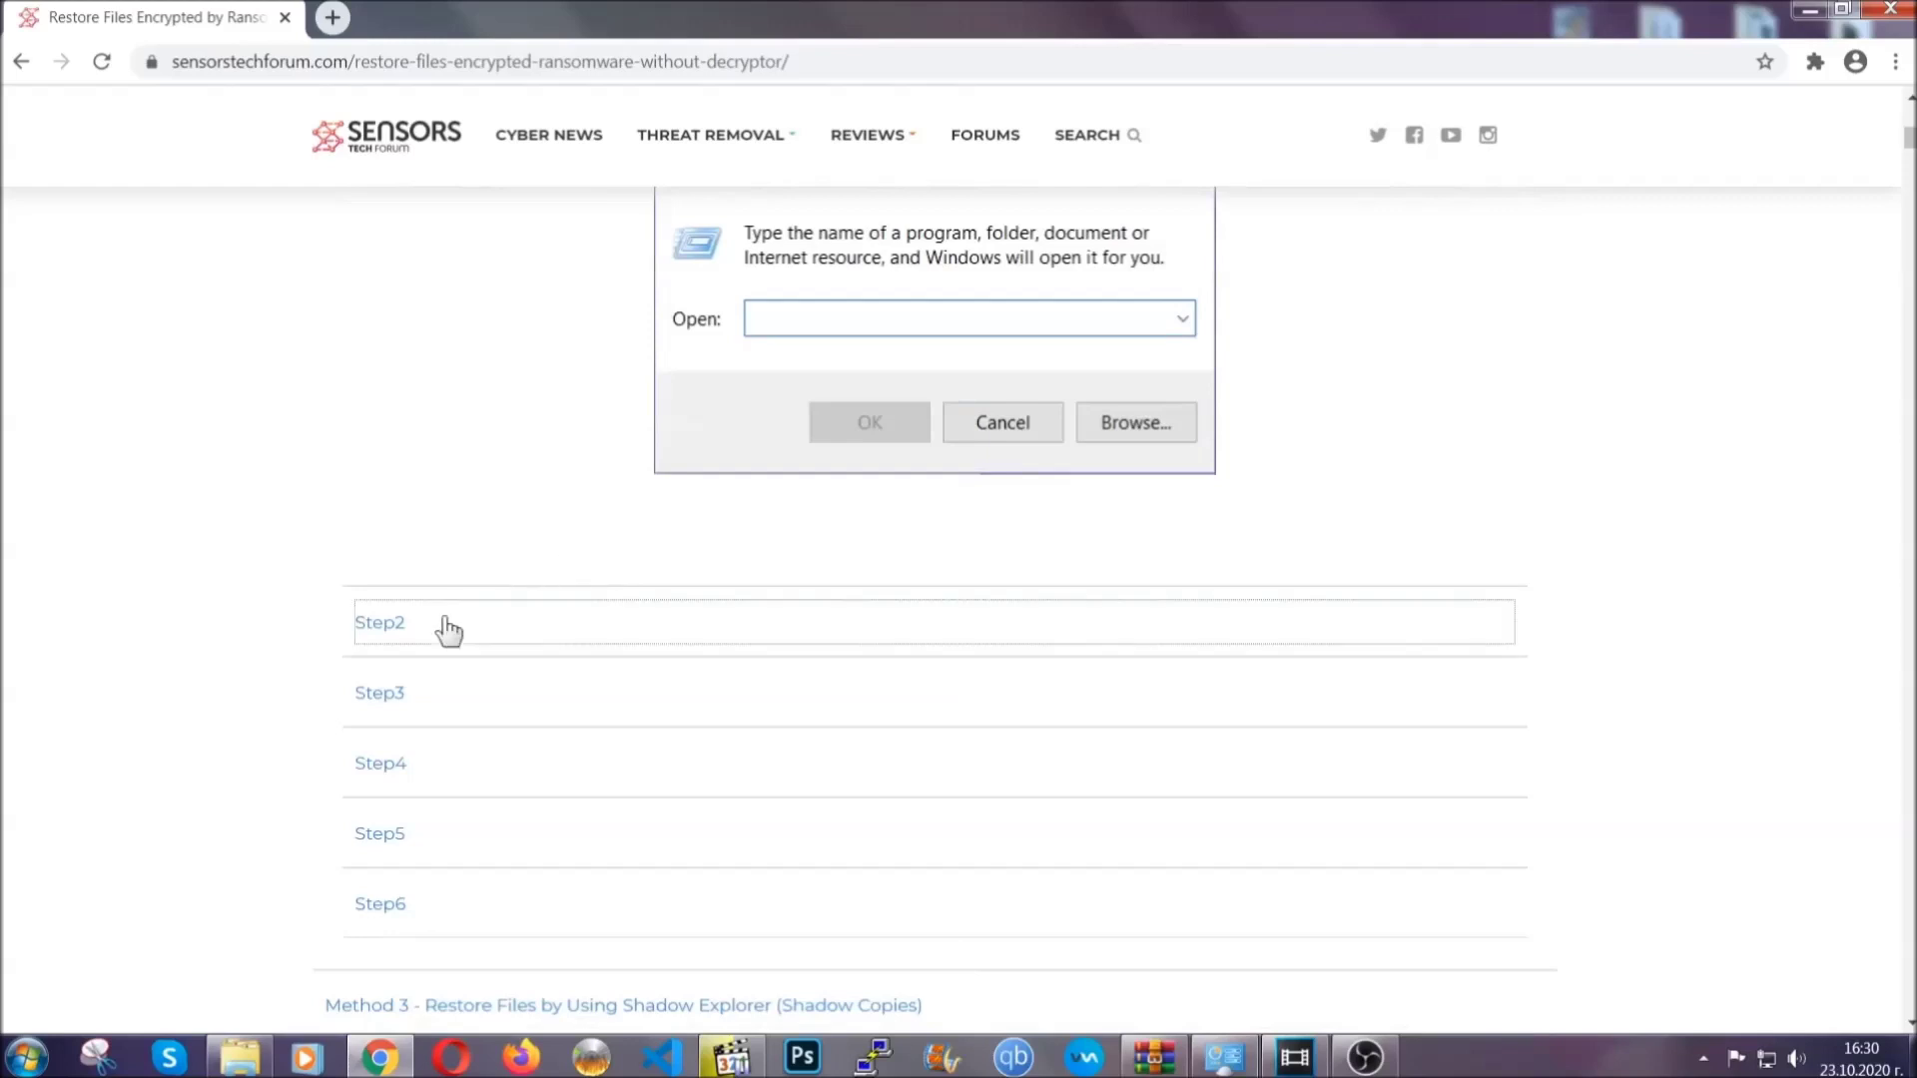
left_click(449, 629)
scroll(798, 644, "down", 5)
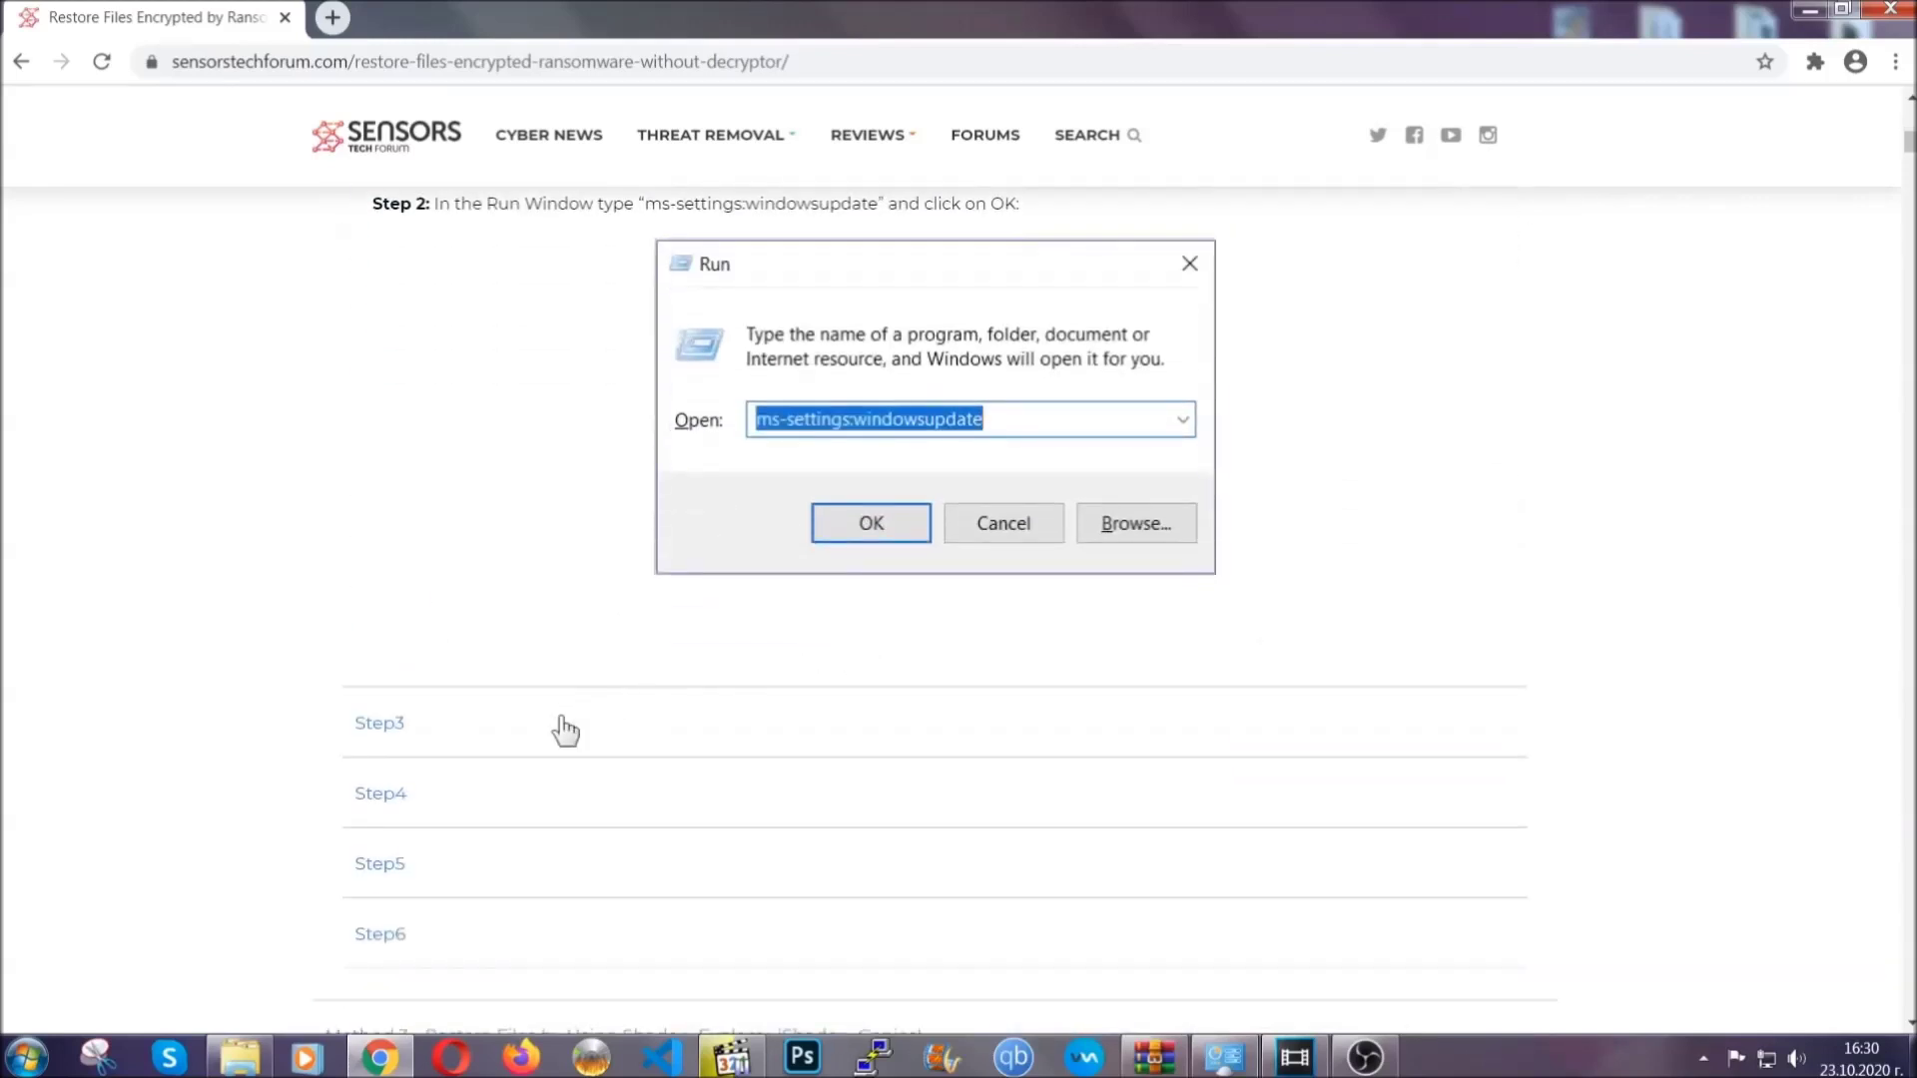
left_click(565, 729)
Review the rest of the article, then minimize Chrome to show the desktop.
scroll(852, 685, "down", 4)
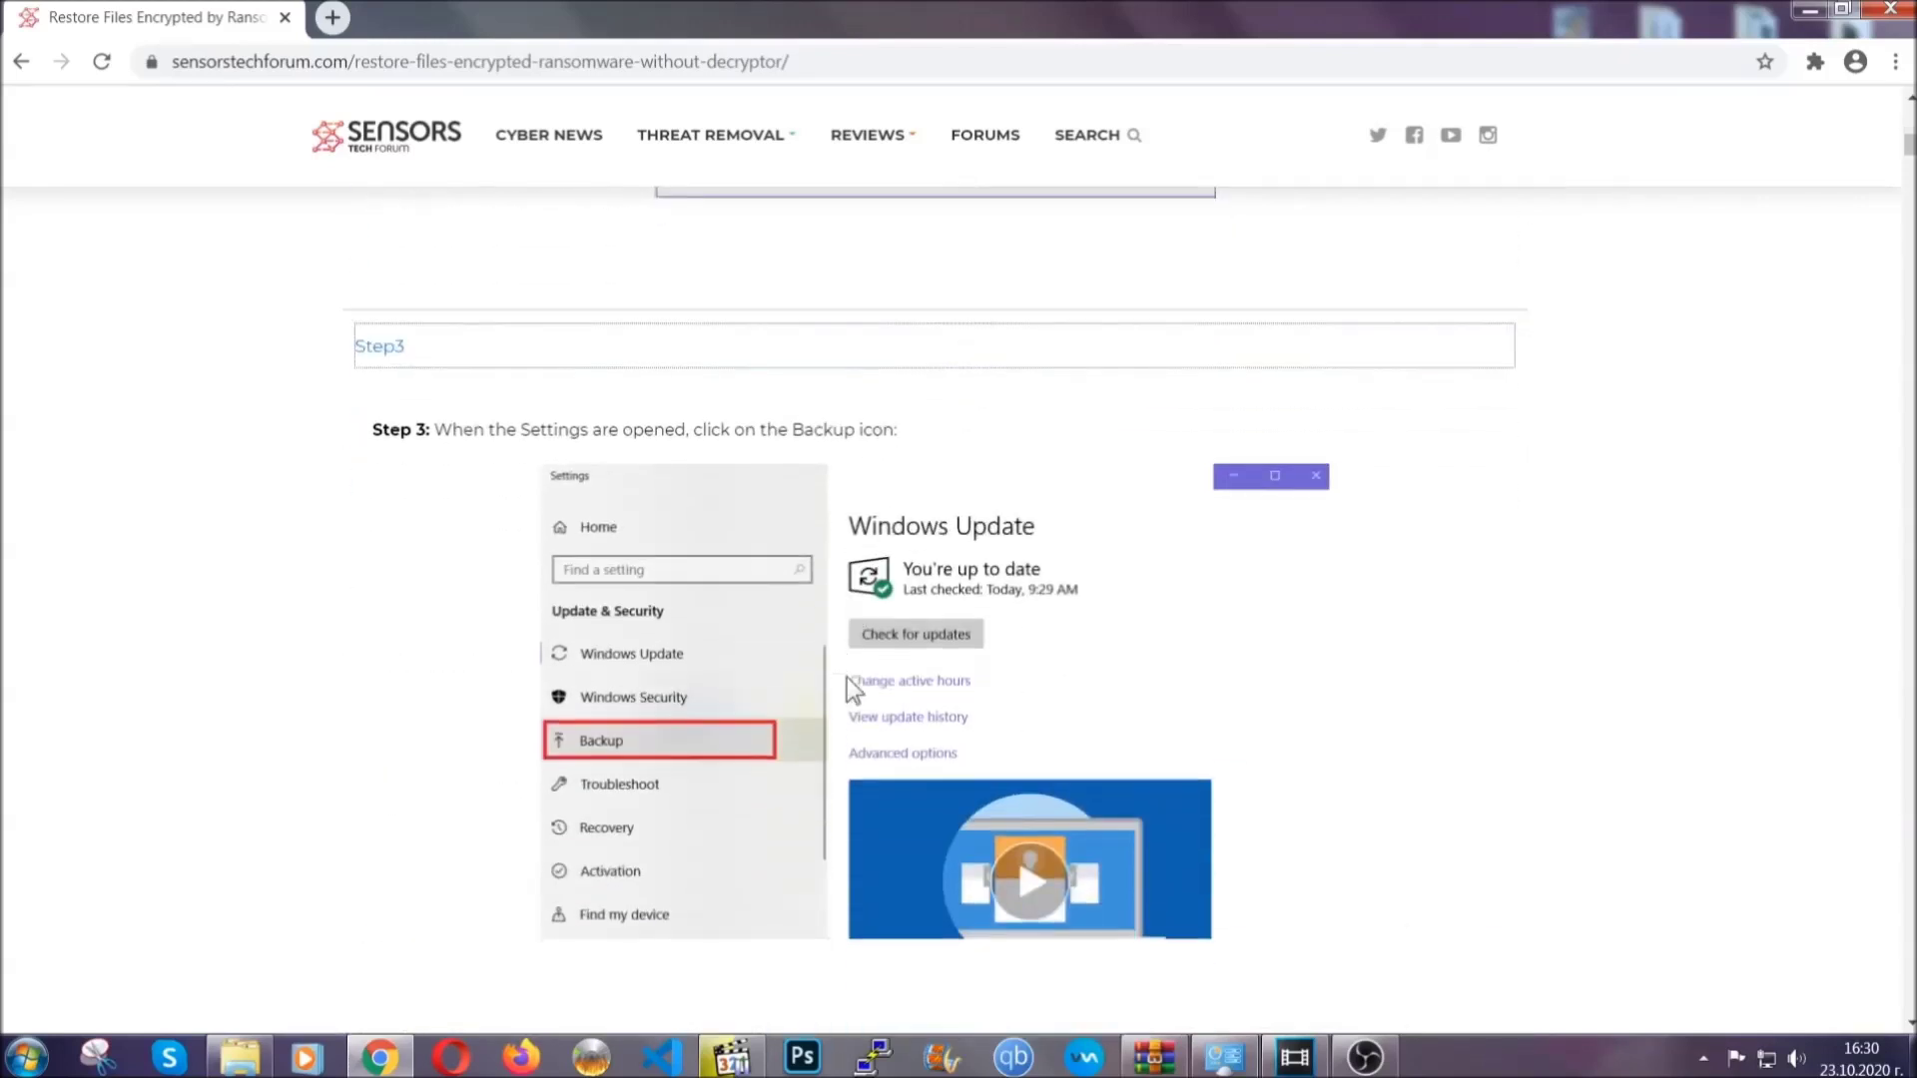
scroll(847, 677, "down", 3)
scroll(843, 681, "down", 2)
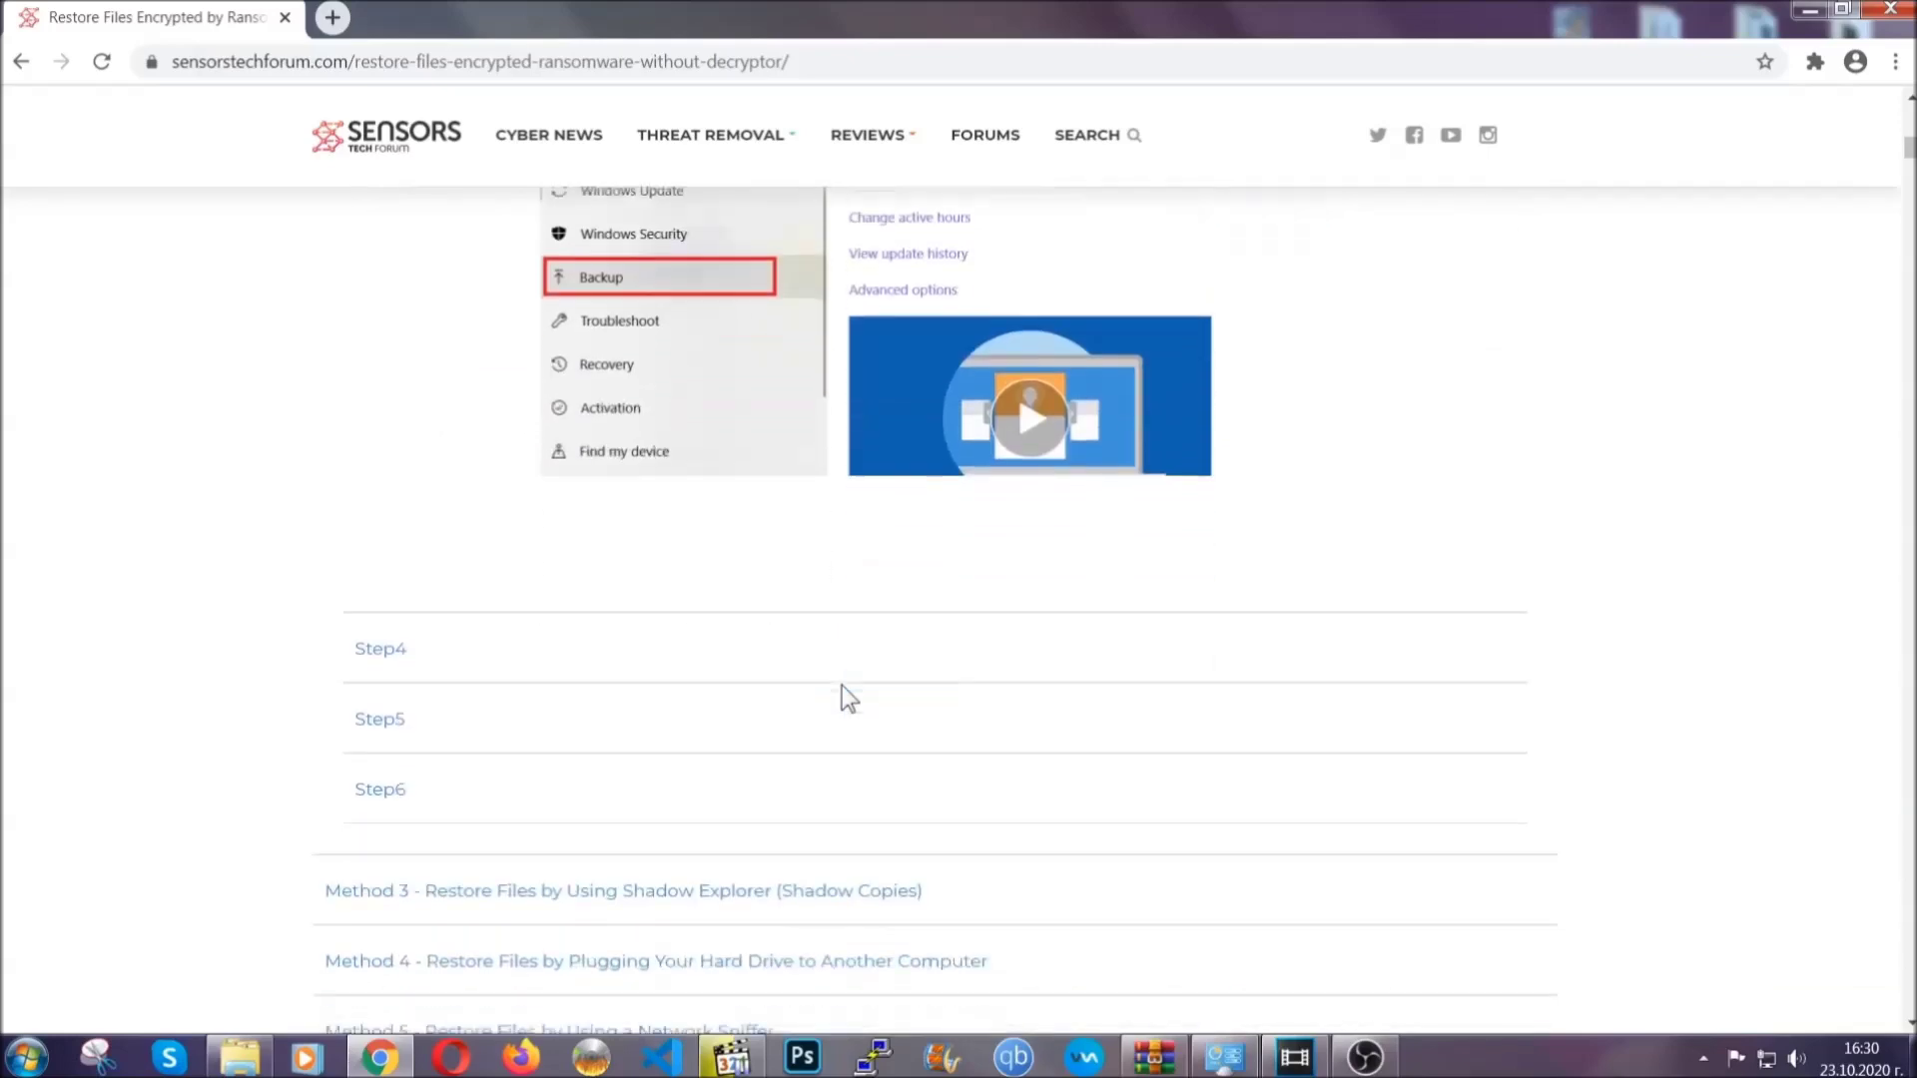
scroll(842, 685, "down", 8)
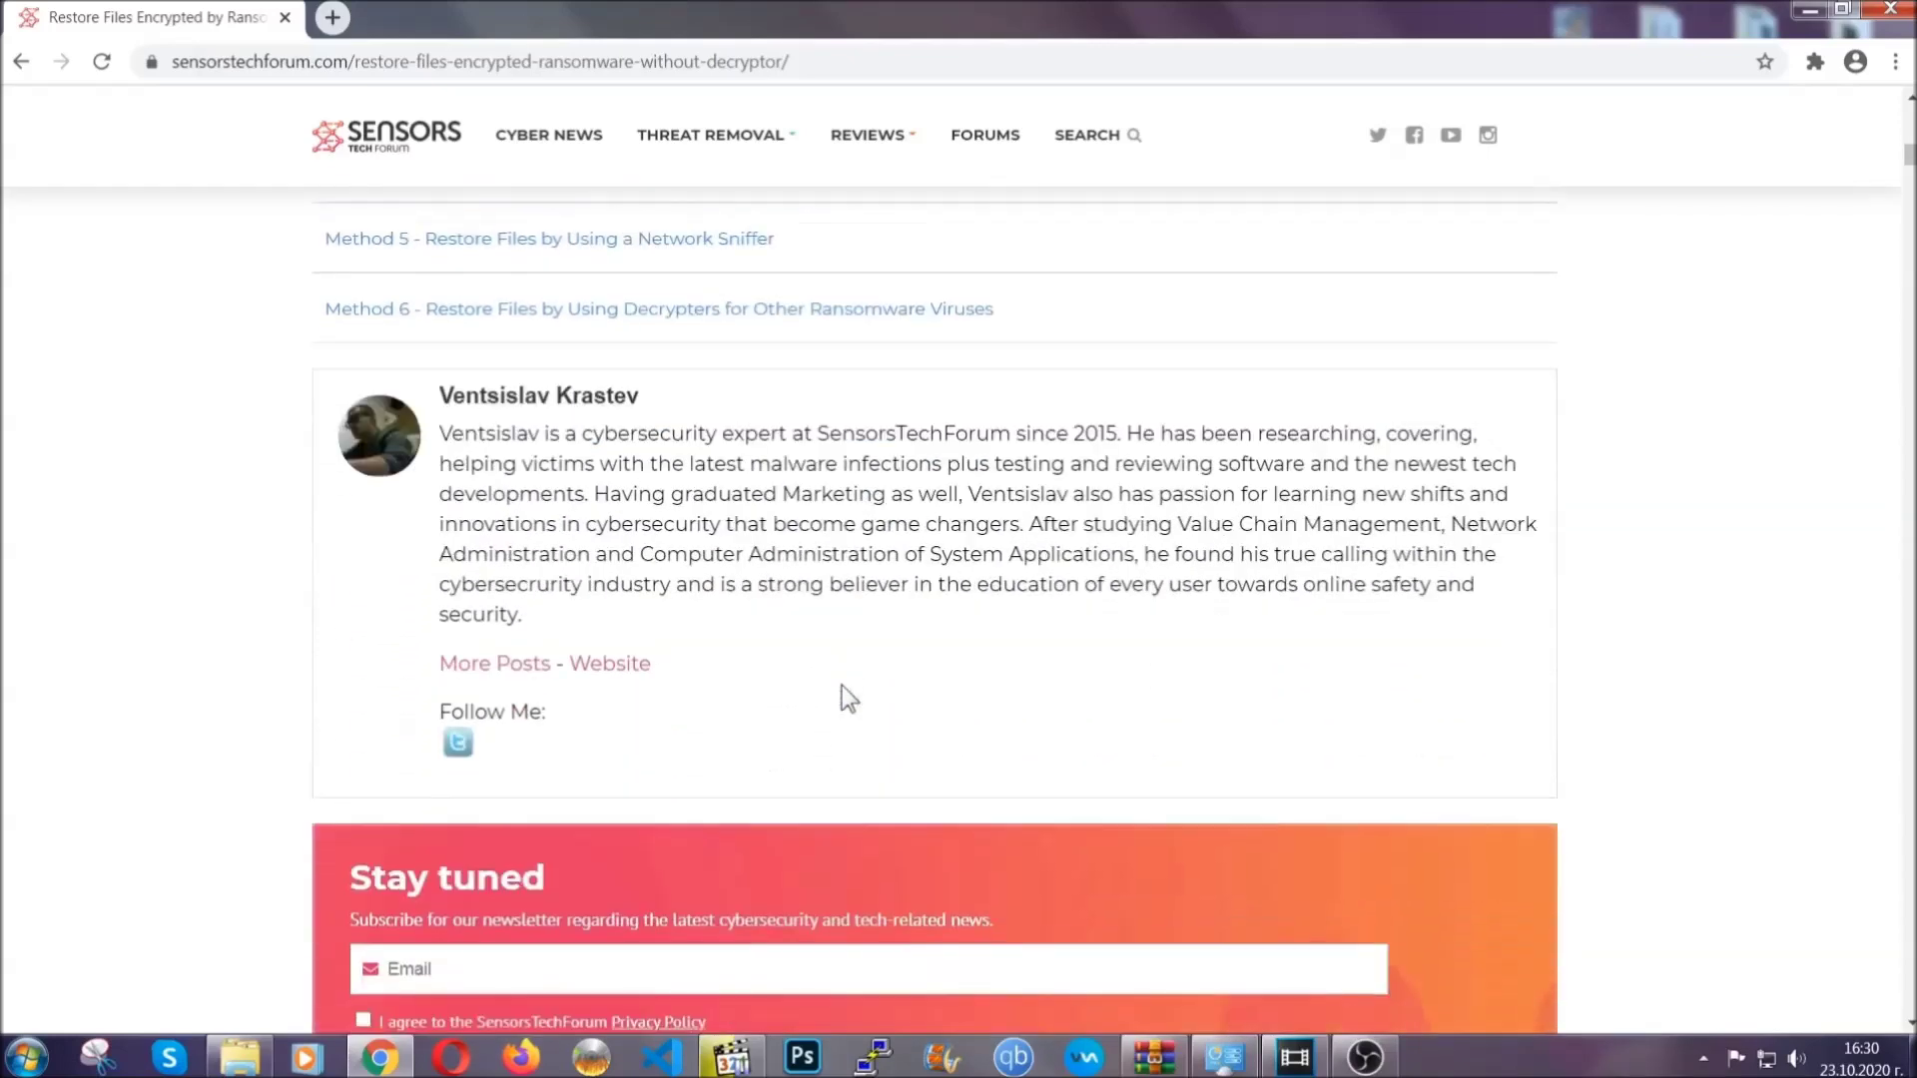
scroll(842, 684, "up", 20)
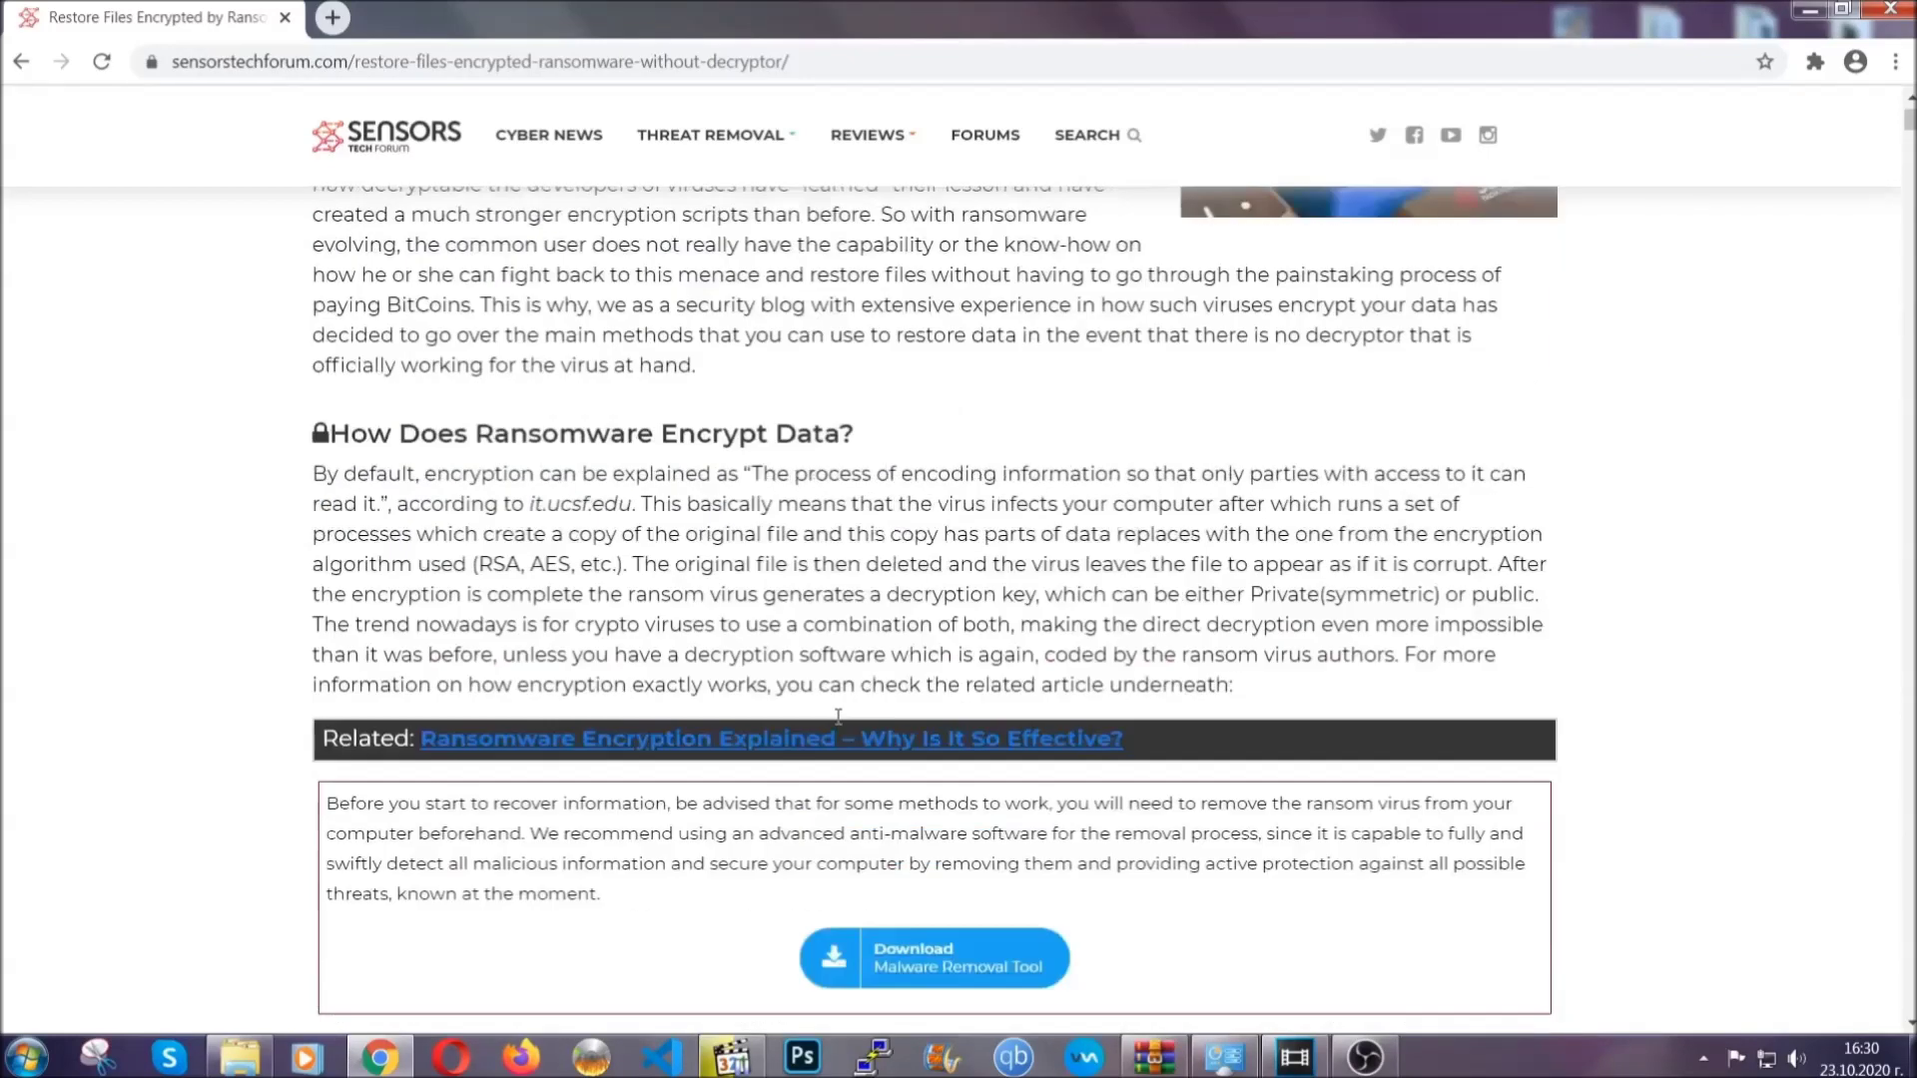
scroll(838, 716, "up", 5)
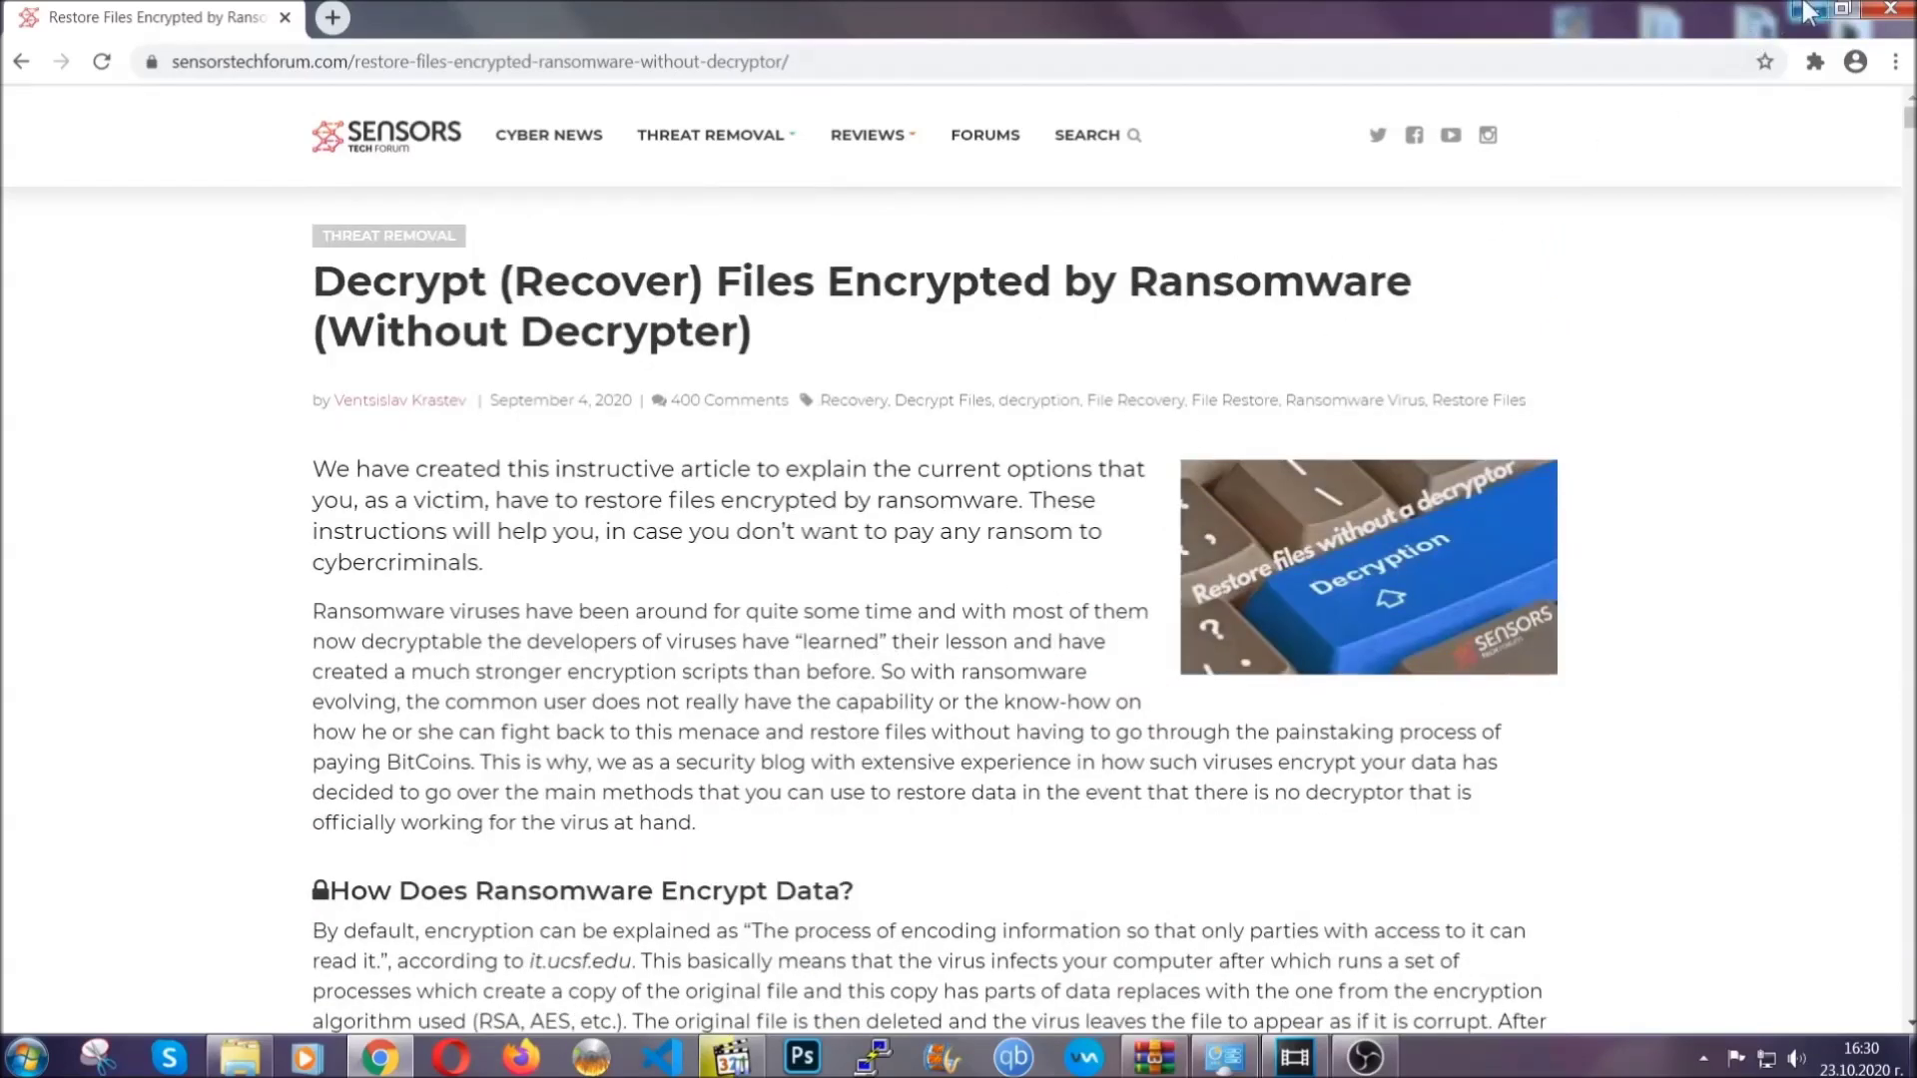
left_click(1803, 10)
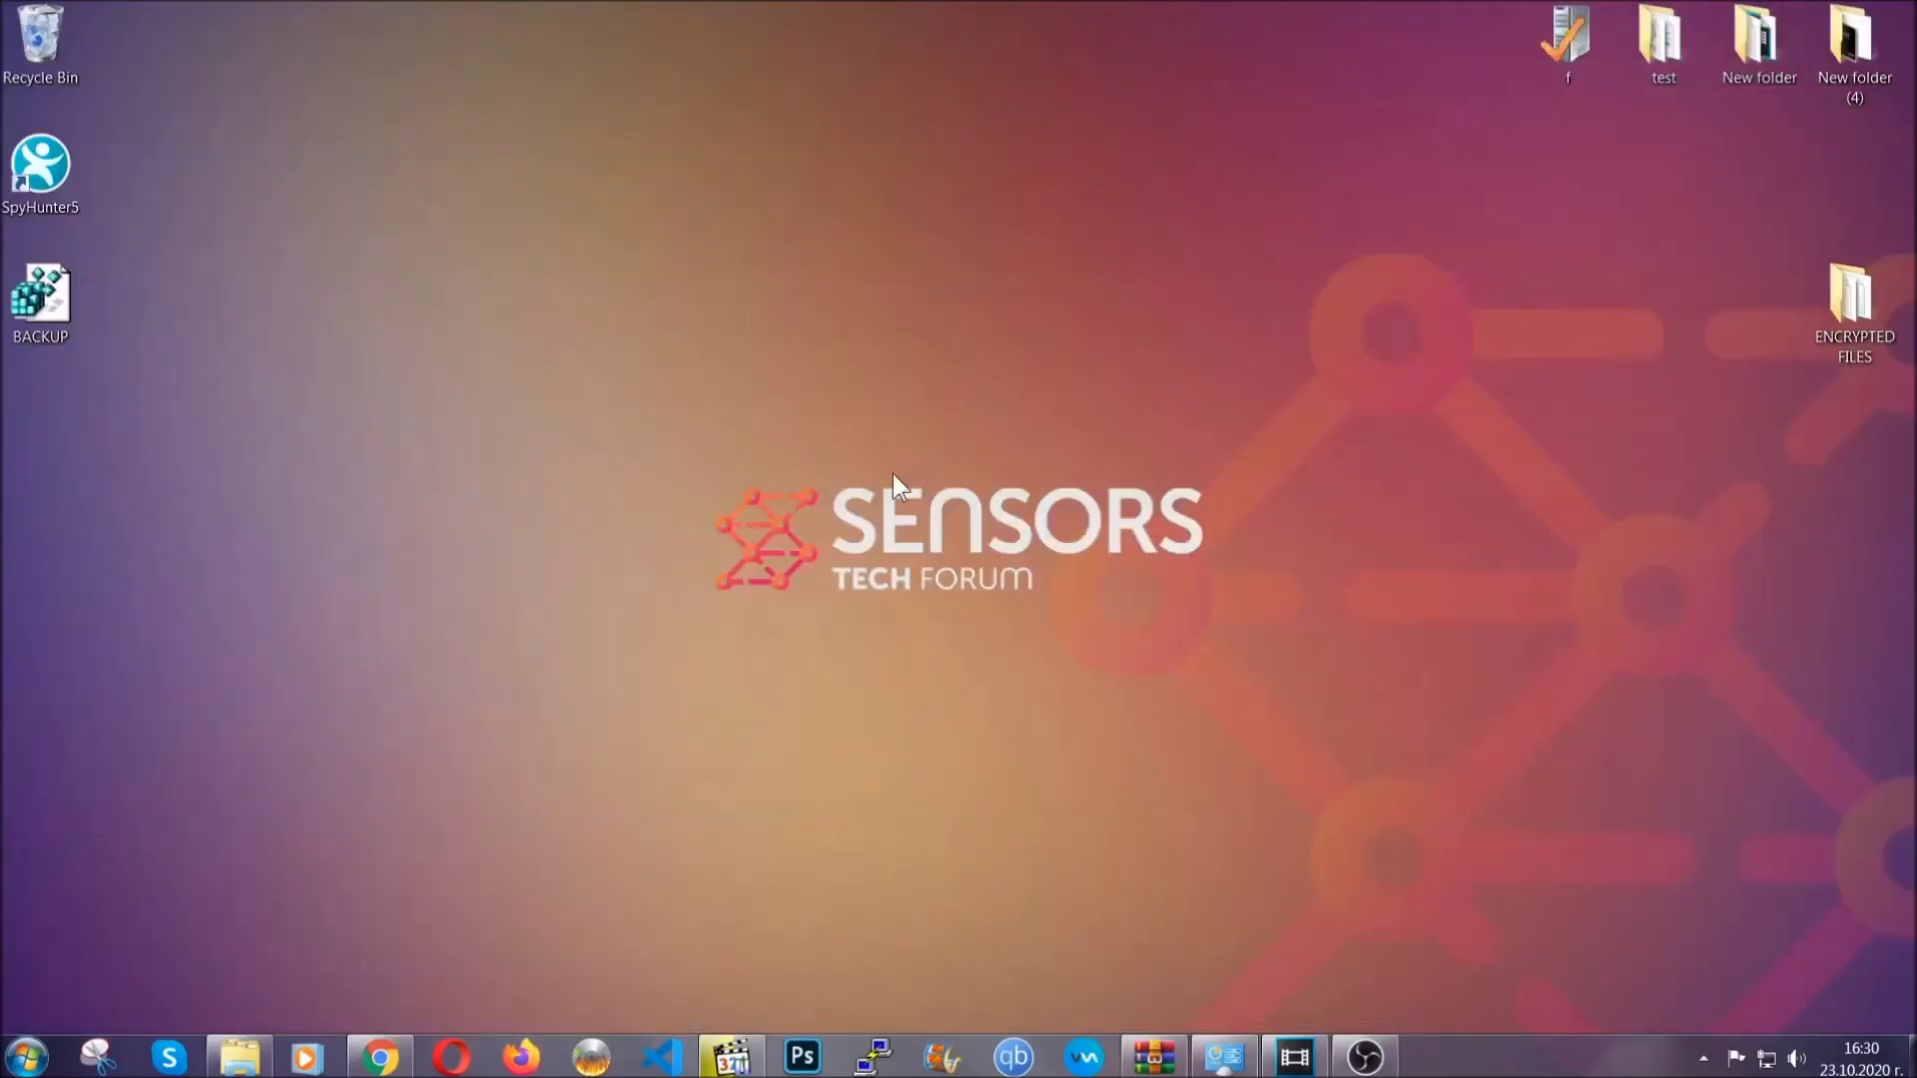